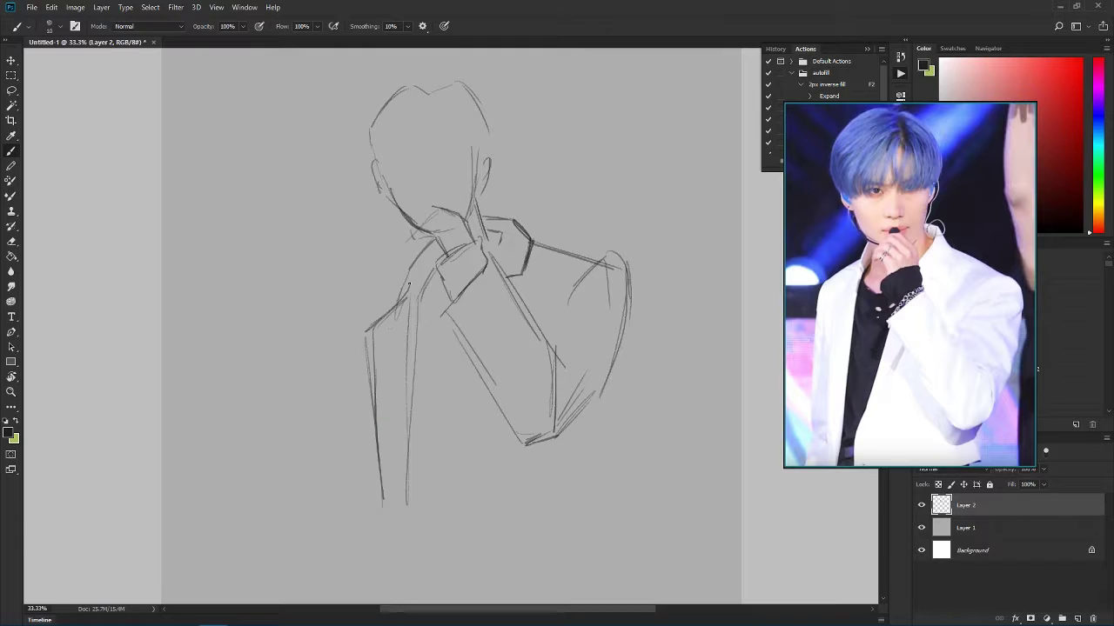
- Sketch the jacket's shoulder and outer sleeve on the straight-arm side, plus the opposite front edge below the raised forearm
drag(421, 252, 392, 311)
drag(409, 279, 351, 310)
drag(435, 233, 319, 497)
drag(330, 312, 364, 346)
drag(458, 329, 425, 515)
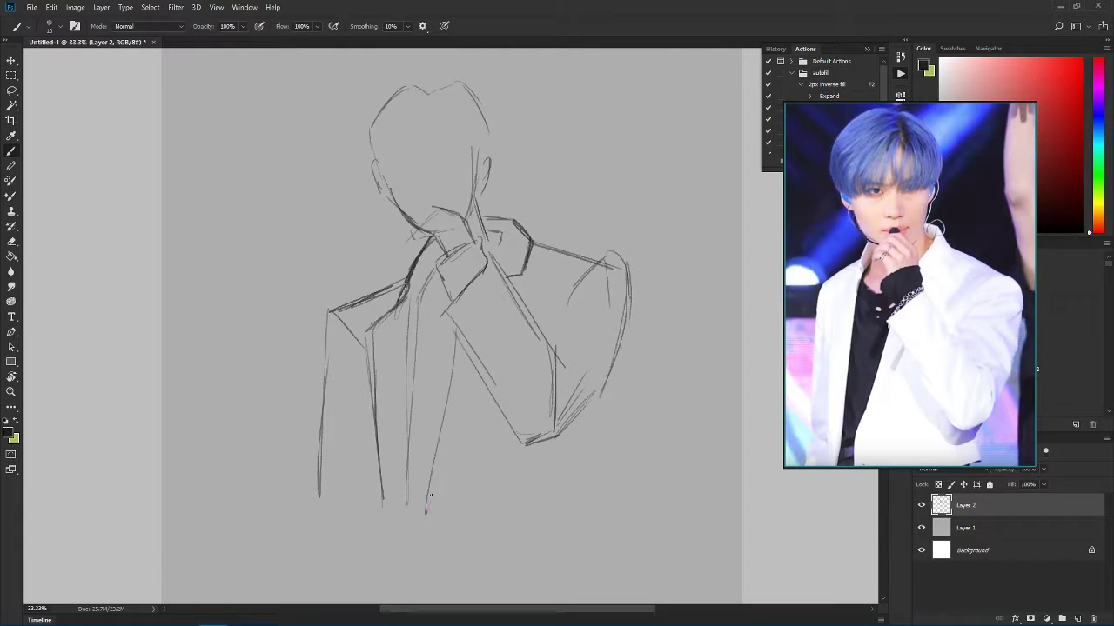
drag(460, 359, 426, 511)
- Sketch the jacket's collar and lapel beside the neck and extend the lapel and front opening lines down the torso
mouse_move(428, 225)
mouse_down()
mouse_move(416, 250)
mouse_move(422, 285)
mouse_up()
drag(425, 237, 405, 275)
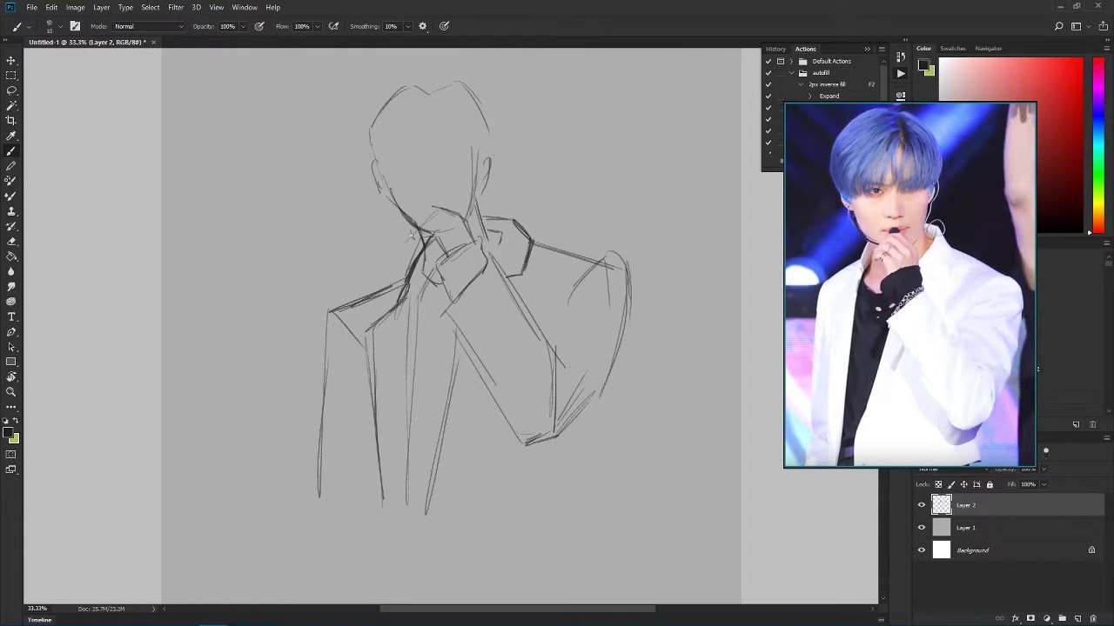
drag(416, 228, 360, 324)
drag(360, 323, 374, 521)
mouse_move(443, 255)
mouse_down()
mouse_move(420, 291)
mouse_move(402, 512)
mouse_up()
drag(407, 300, 395, 517)
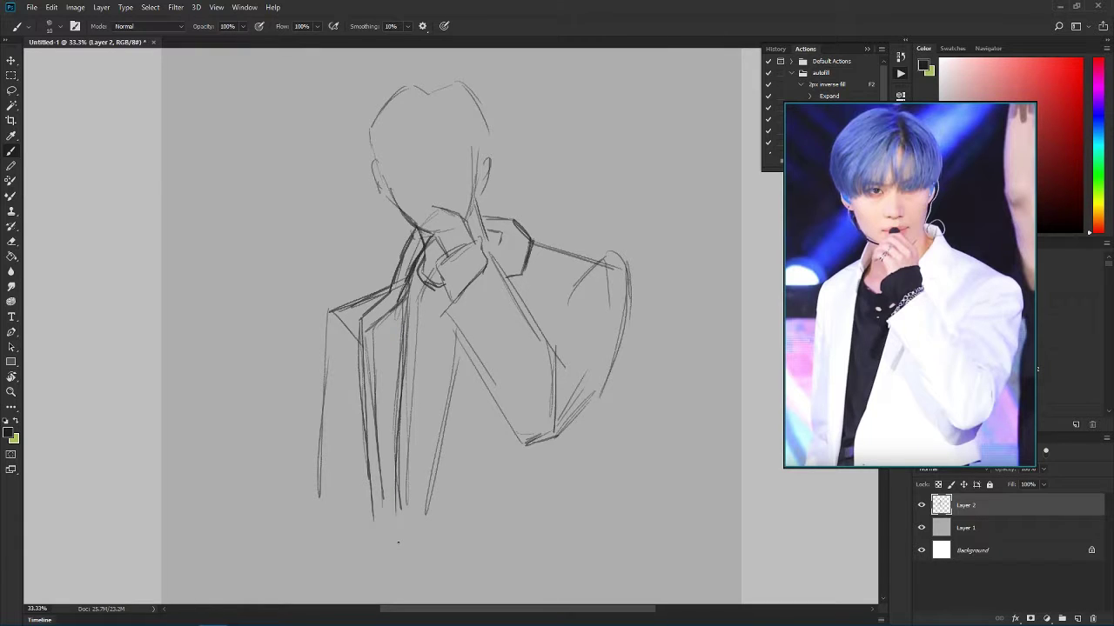
- Draw the torso's side line below the elbow and darken the bent elbow and the forearm's lower edge
drag(550, 444, 556, 512)
drag(526, 394, 529, 459)
drag(525, 450, 575, 411)
mouse_move(570, 420)
mouse_down()
mouse_move(564, 364)
mouse_move(571, 413)
mouse_up()
drag(529, 450, 507, 417)
drag(474, 370, 514, 433)
drag(445, 311, 492, 398)
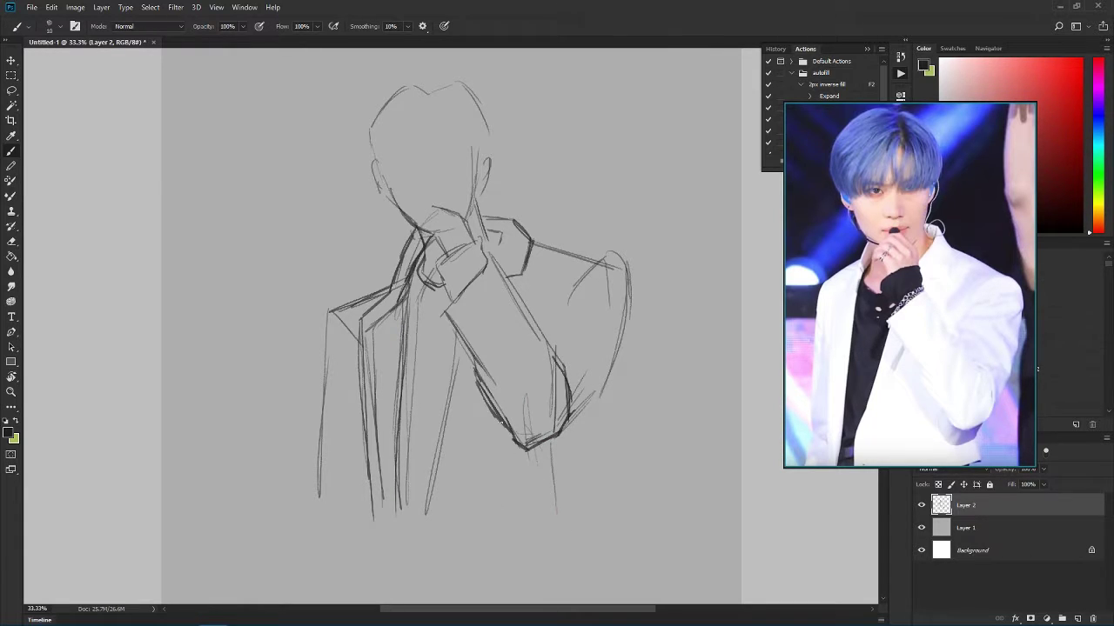
- Darken the forearm's upper edge and redraw the bent arm's upper arm, shoulder line and collar with heavier strokes
drag(489, 259, 565, 376)
mouse_move(565, 425)
mouse_down()
mouse_move(588, 397)
mouse_move(607, 263)
mouse_up()
mouse_move(588, 406)
mouse_down()
mouse_move(609, 261)
mouse_move(525, 238)
mouse_move(513, 221)
mouse_move(486, 237)
mouse_up()
mouse_move(482, 225)
mouse_down()
mouse_move(505, 237)
mouse_move(498, 264)
mouse_up()
drag(507, 228, 498, 264)
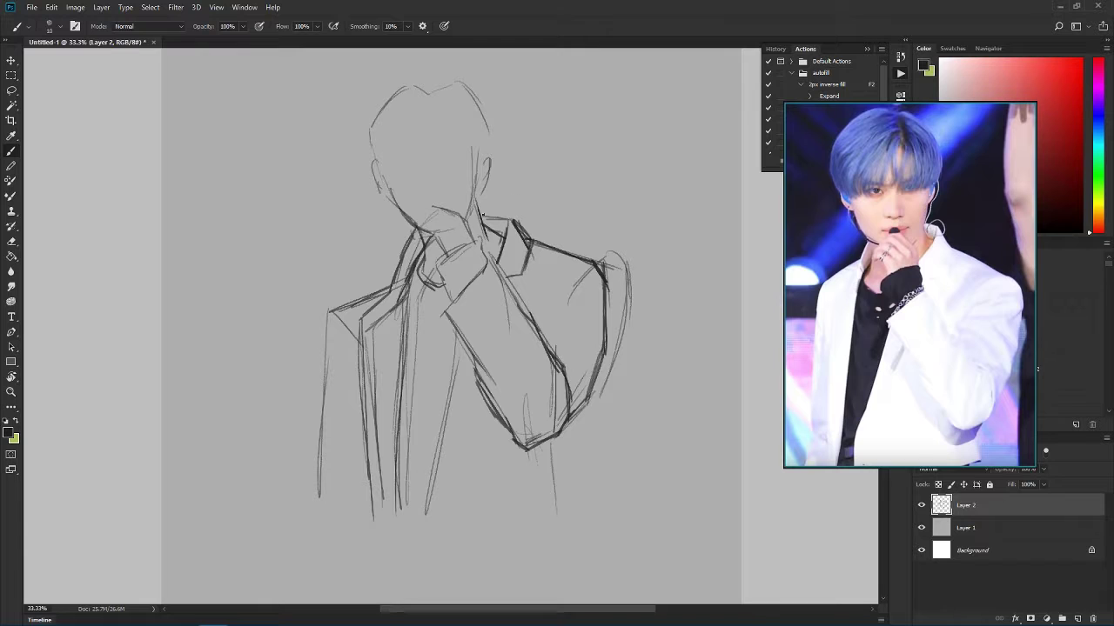
drag(481, 215, 505, 221)
- Lasso the bent arm's upper arm, shoulder and collar lines, move them inward toward the torso, and deselect
key(l)
mouse_move(581, 380)
mouse_down()
mouse_move(513, 205)
mouse_move(503, 228)
mouse_up()
key(v)
drag(603, 296, 583, 305)
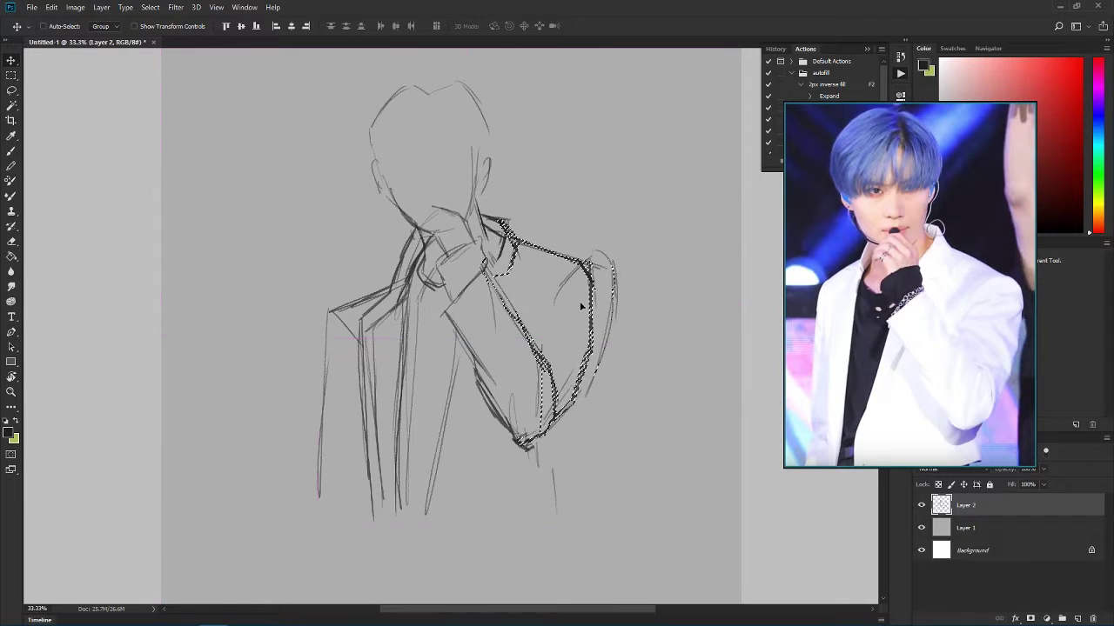
drag(557, 266, 549, 264)
key(ctrl+d)
- Redraw the jacket's collar and notched lapel on the bent-arm side and strengthen the forearm's upper edge
key(b)
drag(507, 220, 508, 325)
drag(489, 264, 527, 342)
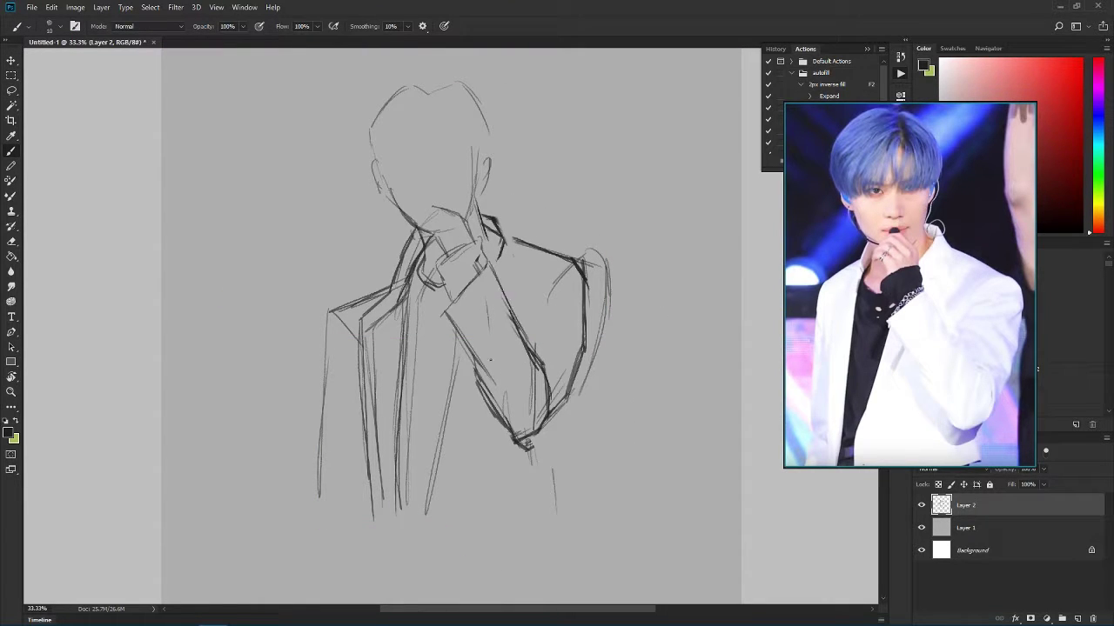
drag(501, 229, 493, 261)
drag(497, 221, 506, 247)
drag(497, 218, 516, 261)
mouse_move(499, 219)
mouse_down()
mouse_move(516, 267)
mouse_move(503, 270)
mouse_up()
drag(502, 271, 518, 279)
drag(512, 239, 516, 268)
mouse_move(504, 270)
mouse_down()
mouse_move(517, 278)
mouse_move(514, 306)
mouse_up()
drag(500, 225, 491, 256)
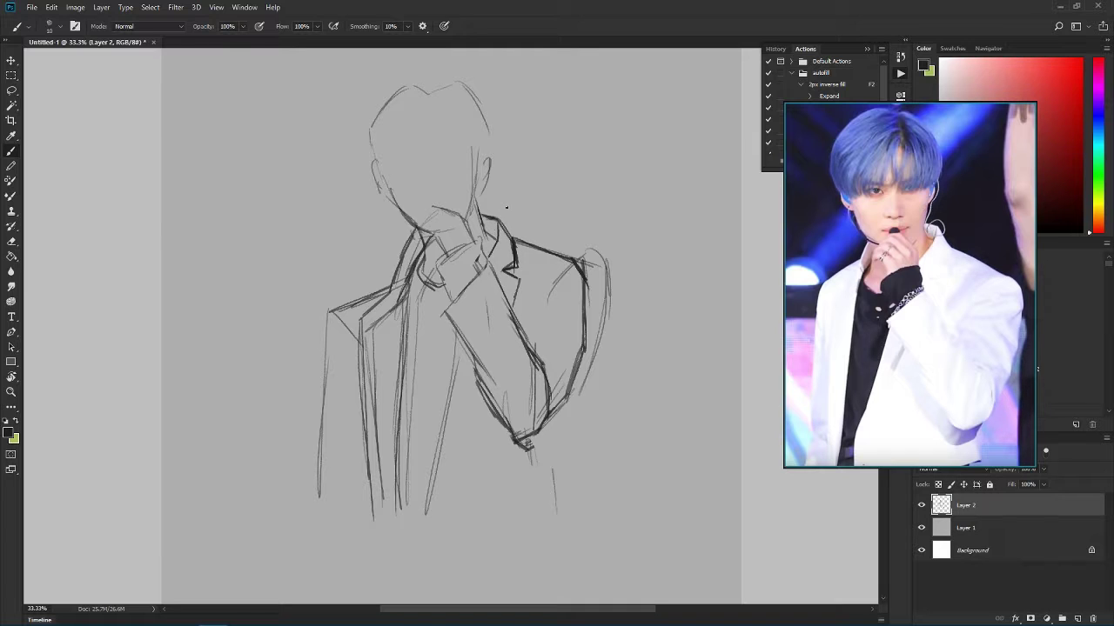
- Lasso the collar and shoulder on the bent-arm side, move them up toward the neck, and redraw the shoulder line
key(l)
mouse_move(482, 208)
mouse_down()
mouse_move(553, 329)
mouse_move(489, 207)
mouse_up()
key(v)
mouse_move(532, 272)
mouse_down()
mouse_move(515, 254)
mouse_move(585, 304)
mouse_up()
key(ctrl+d)
key(b)
drag(543, 252, 581, 238)
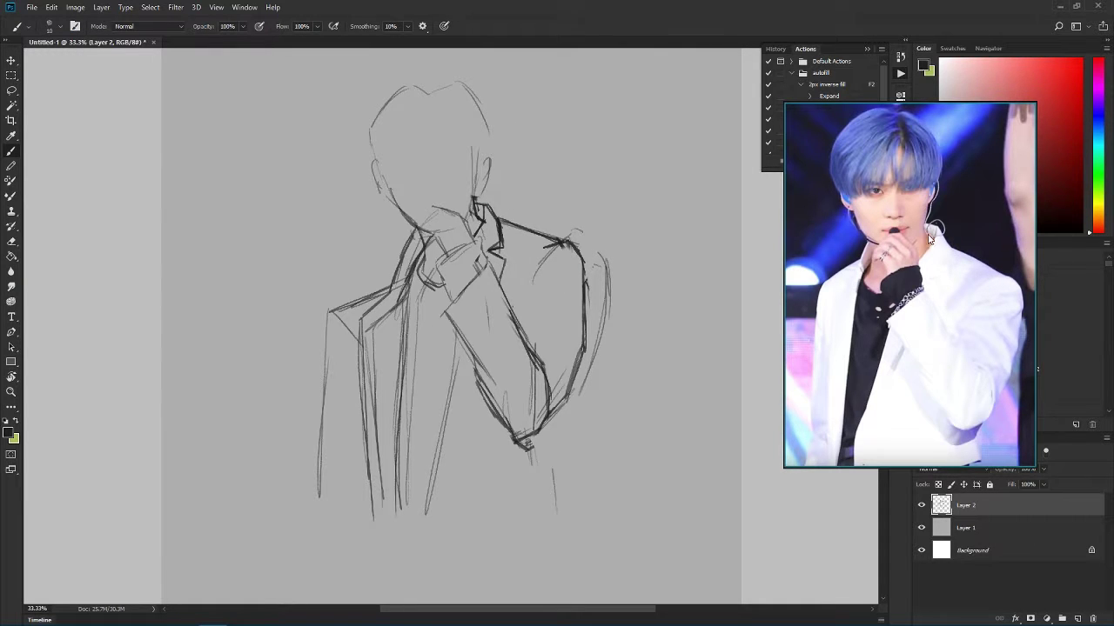
- Darken the lapel and both edges of the jacket's front opening, then start the detail below the wrist
drag(419, 230, 394, 276)
drag(386, 323, 376, 550)
mouse_move(406, 266)
mouse_down()
mouse_move(367, 321)
mouse_move(372, 445)
mouse_up()
drag(368, 313, 385, 511)
drag(361, 312, 376, 548)
mouse_move(405, 289)
mouse_down()
mouse_move(375, 332)
mouse_move(398, 405)
mouse_up()
drag(407, 277, 396, 490)
drag(453, 318, 404, 468)
key(ctrl+z)
drag(427, 423, 406, 461)
drag(441, 355, 410, 511)
drag(430, 291, 434, 294)
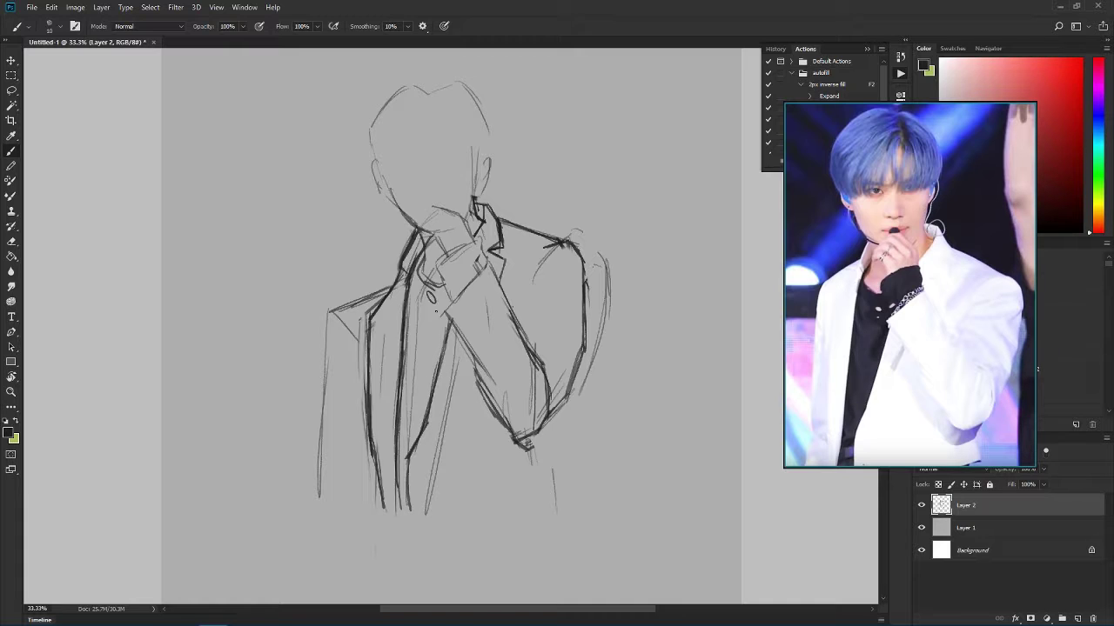
- Outline the wrist and dark cuff, hatch the cuff and shirt front, and redraw the jacket edge below the forearm
drag(420, 229, 418, 272)
mouse_move(418, 269)
mouse_down()
mouse_move(441, 290)
mouse_move(484, 242)
mouse_up()
drag(449, 306, 468, 273)
mouse_move(468, 274)
mouse_down()
mouse_move(480, 266)
mouse_move(454, 281)
mouse_up()
mouse_move(454, 260)
mouse_down()
mouse_move(453, 290)
mouse_move(483, 247)
mouse_move(408, 341)
mouse_up()
mouse_move(447, 304)
mouse_down()
mouse_move(398, 465)
mouse_move(402, 508)
mouse_up()
mouse_move(434, 289)
mouse_down()
mouse_move(451, 308)
mouse_move(432, 361)
mouse_move(435, 487)
mouse_up()
drag(473, 352, 426, 515)
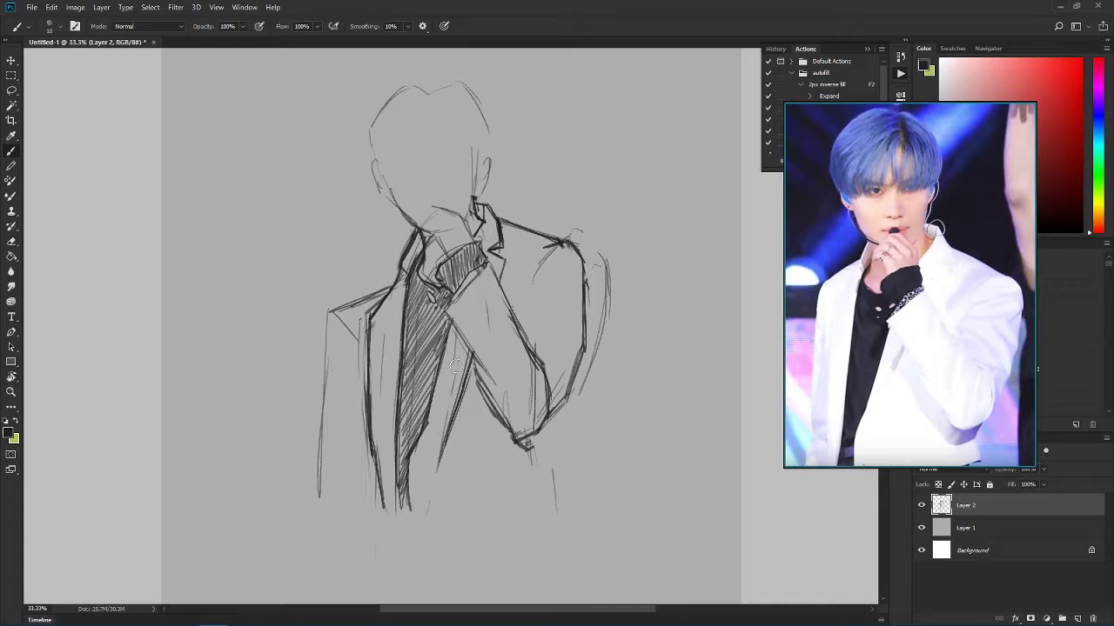
- Redraw the straight arm's shoulder and sleeve with a higher, rounder contour and erase the old construction lines
drag(456, 371, 442, 444)
mouse_move(406, 248)
mouse_down()
mouse_move(333, 293)
mouse_move(364, 287)
mouse_move(351, 278)
mouse_up()
drag(353, 275, 339, 292)
drag(340, 291, 307, 449)
drag(318, 391, 307, 468)
drag(326, 381, 320, 496)
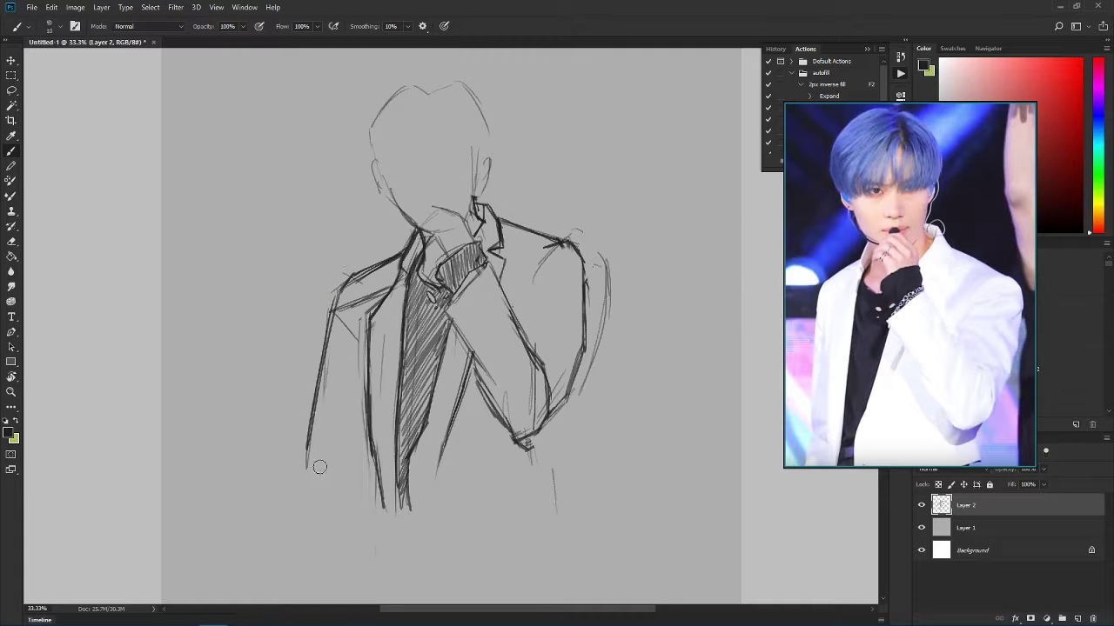
drag(390, 286, 342, 310)
drag(343, 320, 359, 357)
- Clean up the bent elbow, darken the torso's side line, and hatch the shadow beneath the forearm and elbow
mouse_move(522, 438)
mouse_down()
mouse_move(552, 397)
mouse_move(536, 346)
mouse_up()
drag(548, 423, 552, 494)
drag(527, 431, 521, 463)
drag(443, 330, 487, 430)
drag(479, 402, 526, 459)
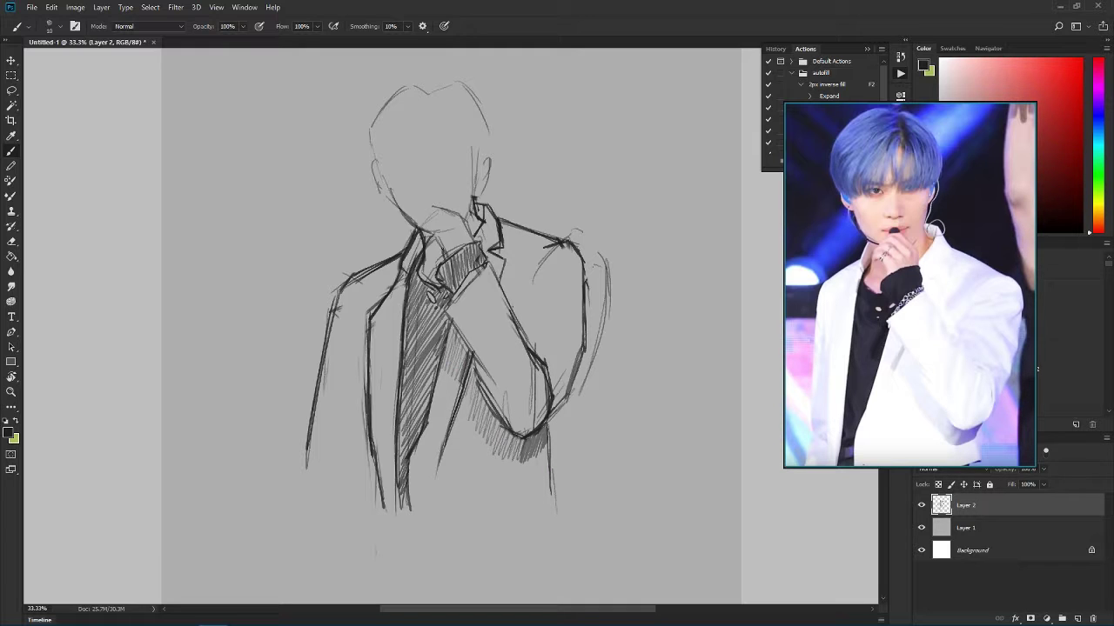
- Draw the curled fingers and knuckles of the hand held in front of the mouth, undoing unwanted strokes
drag(434, 238, 445, 252)
mouse_move(435, 237)
mouse_down()
mouse_move(425, 250)
mouse_move(451, 228)
mouse_move(421, 233)
mouse_move(462, 221)
mouse_move(453, 201)
mouse_move(475, 241)
mouse_move(443, 242)
mouse_move(456, 228)
mouse_up()
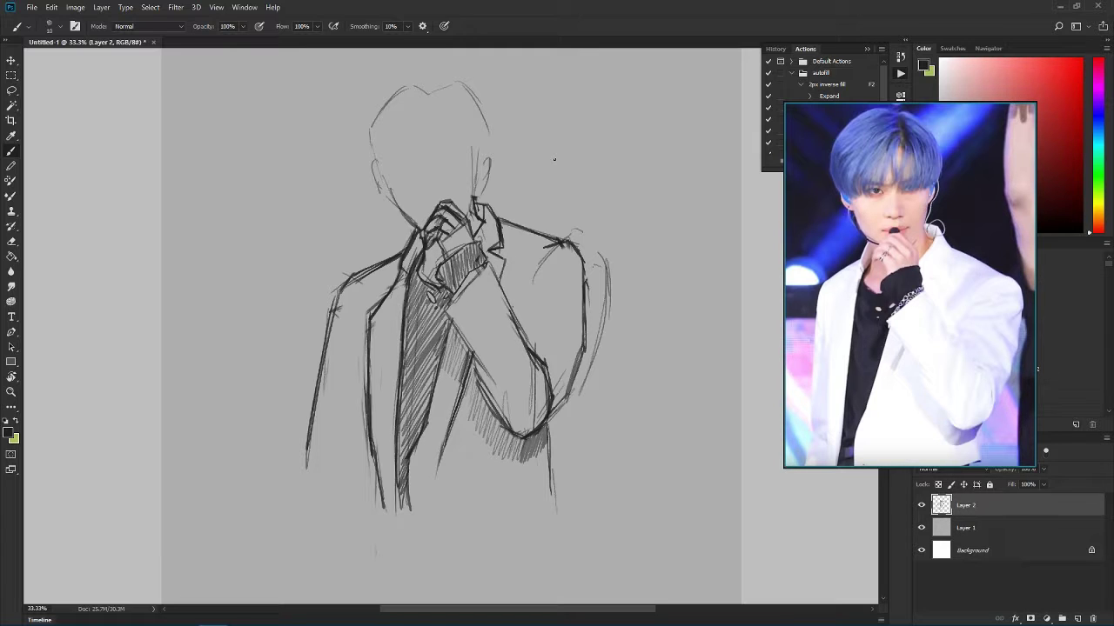
key(ctrl+alt+z)
key(ctrl+alt+z)
drag(447, 219, 459, 232)
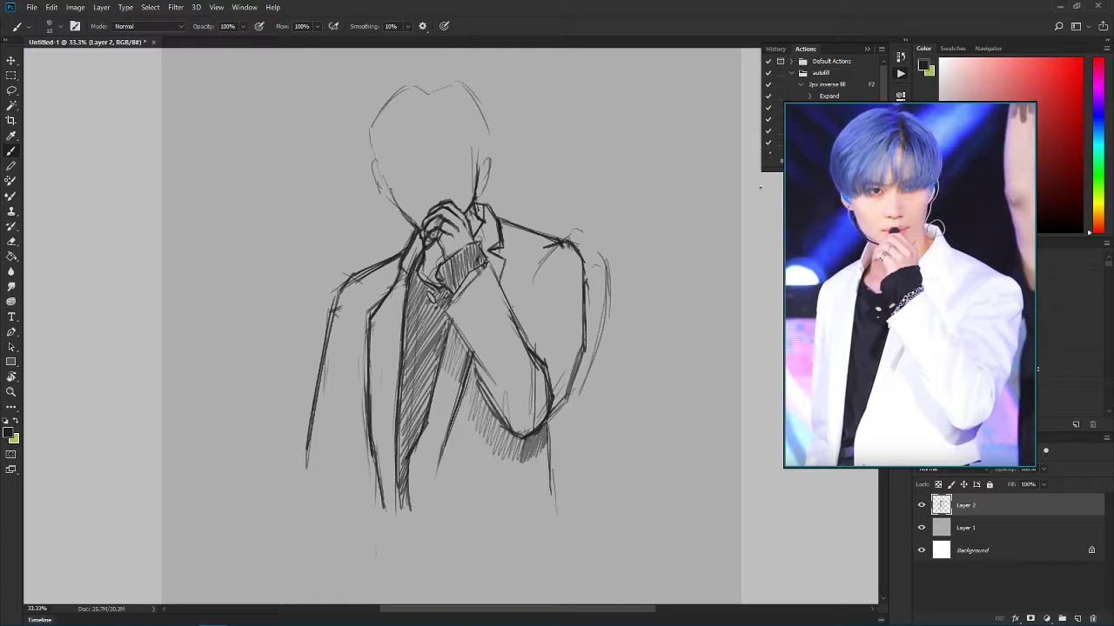
- Darken the jaw line and erase the leftover outline outside the bent arm's upper arm
drag(390, 184, 421, 224)
key(e)
mouse_move(600, 254)
mouse_down()
mouse_move(607, 298)
mouse_move(583, 392)
mouse_up()
key(b)
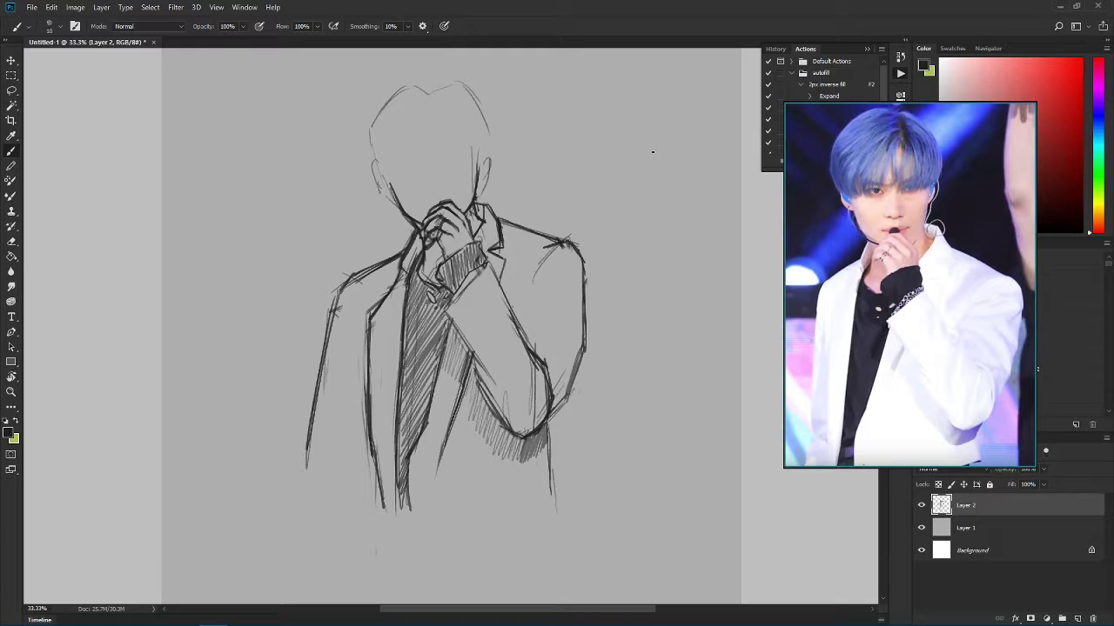
- Darken the sides of the face and the ears, and sketch the nose and mouth above the hand
drag(379, 146, 399, 199)
drag(480, 172, 484, 166)
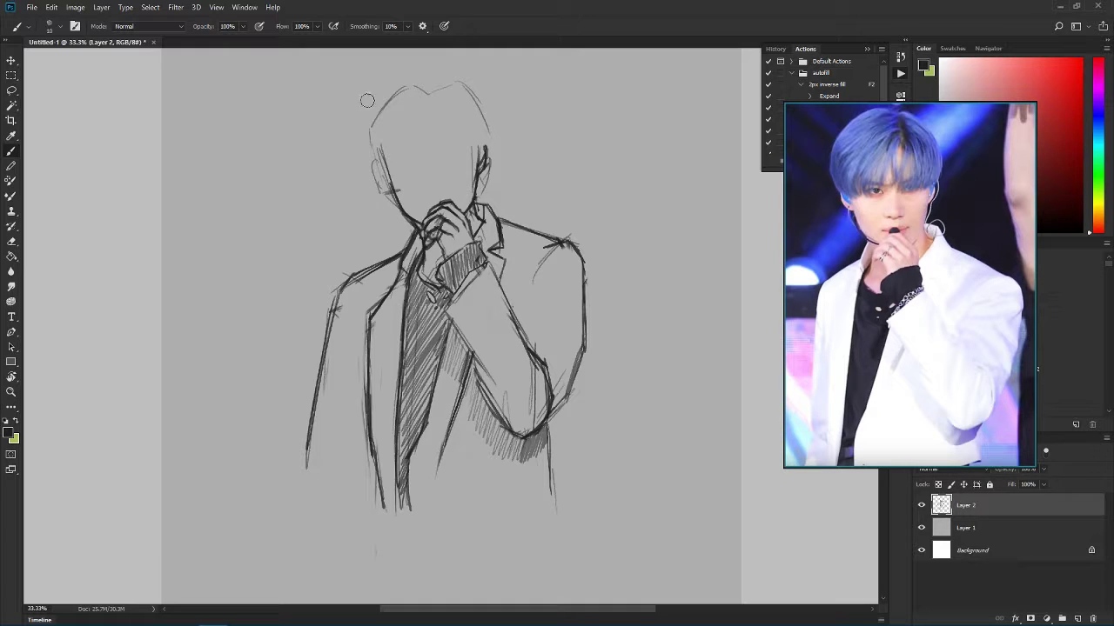
mouse_move(381, 166)
mouse_down()
mouse_move(382, 183)
mouse_move(452, 200)
mouse_move(449, 190)
mouse_up()
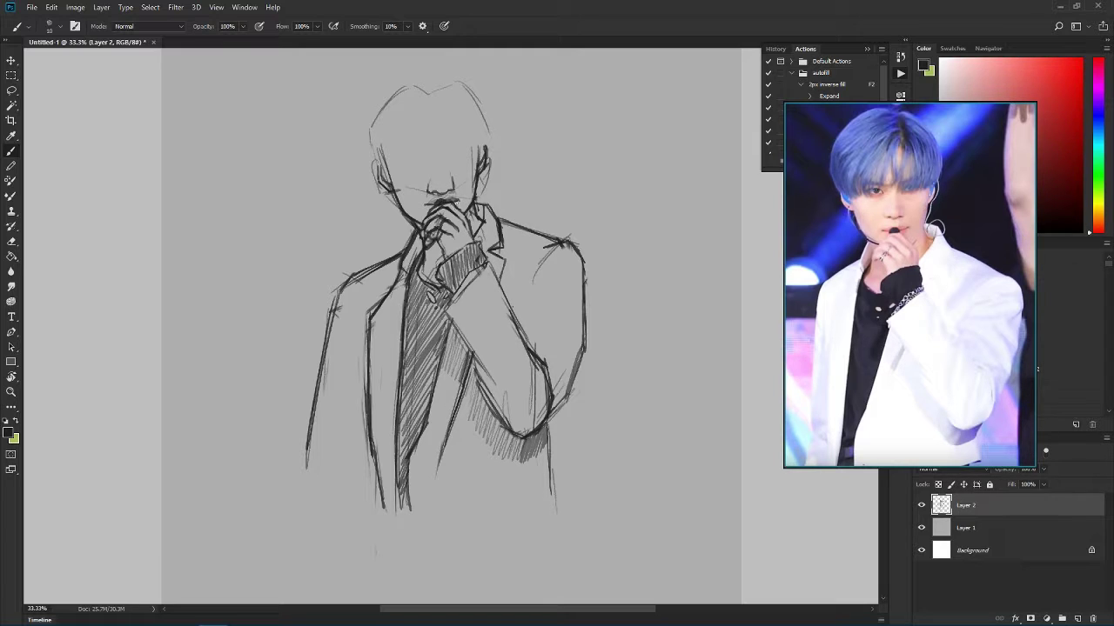
drag(447, 169, 451, 189)
- Shade the side of the face, the neck and the fingers and back of the raised hand
drag(475, 146, 467, 208)
mouse_move(476, 218)
mouse_down()
mouse_move(476, 234)
mouse_move(431, 280)
mouse_up()
drag(434, 237, 442, 259)
drag(459, 214, 466, 229)
drag(461, 225, 471, 247)
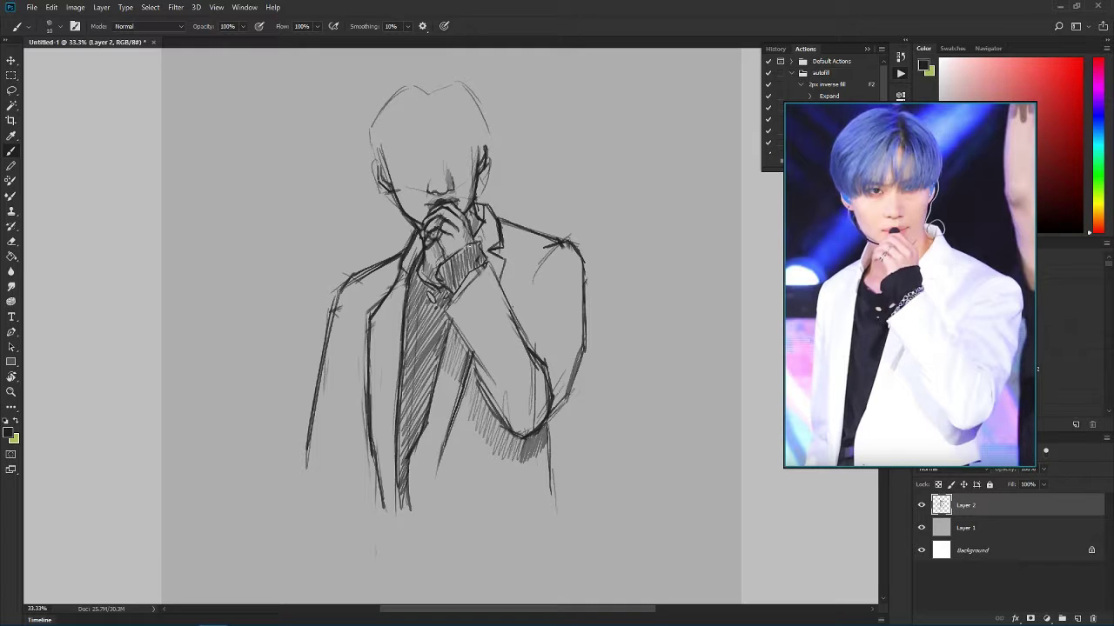
- Draw both eyes and eyebrows and hatch a light shadow on the cheek
drag(428, 134, 397, 183)
drag(397, 160, 421, 157)
mouse_move(448, 155)
mouse_down()
mouse_move(470, 148)
mouse_move(431, 157)
mouse_move(475, 164)
mouse_up()
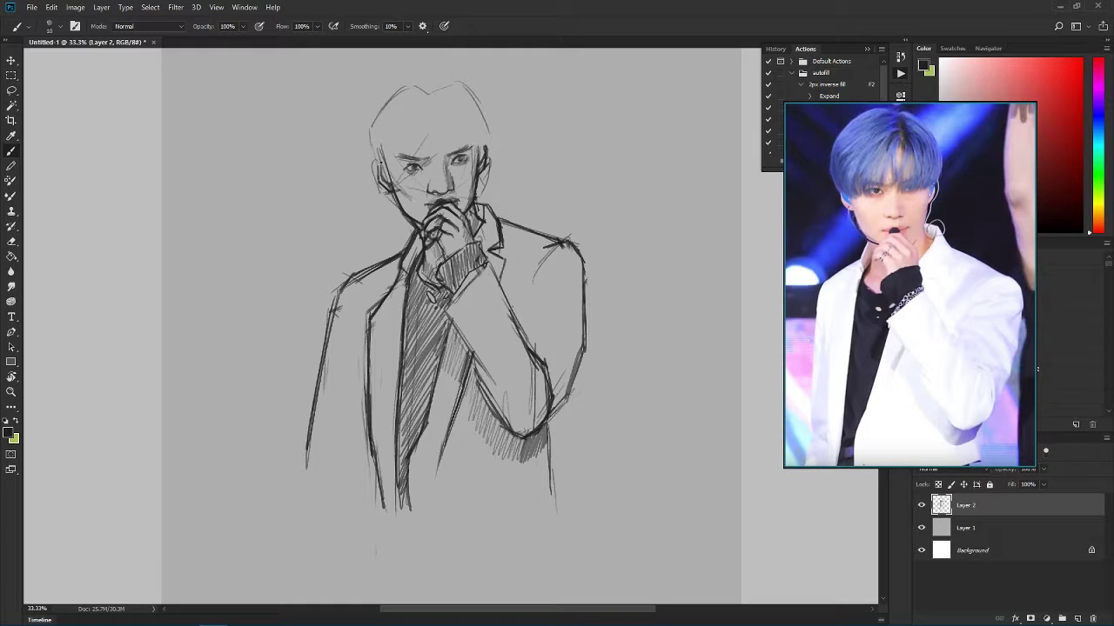
drag(411, 174, 394, 200)
- Outline the rounded hair around the head and draw the centre parting and the first fringe strands over the forehead
mouse_move(406, 69)
mouse_down()
mouse_move(369, 127)
mouse_move(368, 155)
mouse_move(390, 174)
mouse_up()
drag(391, 145, 378, 177)
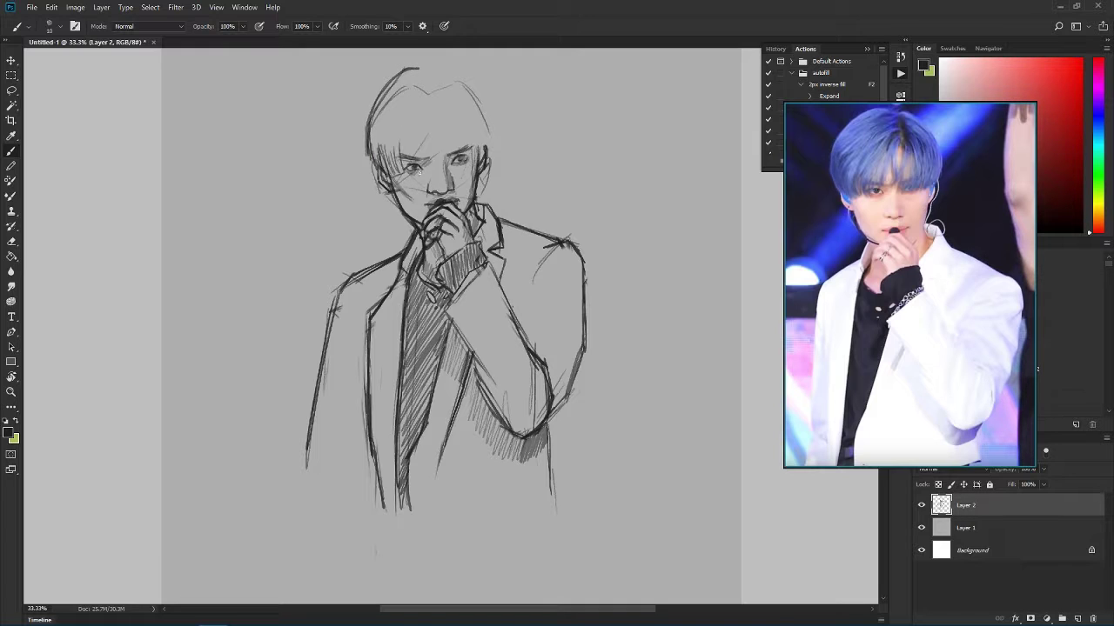
mouse_move(427, 143)
mouse_down()
mouse_move(431, 80)
mouse_move(427, 167)
mouse_up()
mouse_move(428, 97)
mouse_down()
mouse_move(414, 129)
mouse_move(431, 87)
mouse_up()
mouse_move(433, 109)
mouse_down()
mouse_move(427, 64)
mouse_move(400, 168)
mouse_up()
drag(431, 75, 402, 111)
drag(420, 68, 447, 68)
mouse_move(446, 66)
mouse_down()
mouse_move(487, 99)
mouse_move(493, 151)
mouse_up()
mouse_move(480, 92)
mouse_down()
mouse_move(491, 140)
mouse_move(478, 153)
mouse_up()
drag(470, 155, 489, 143)
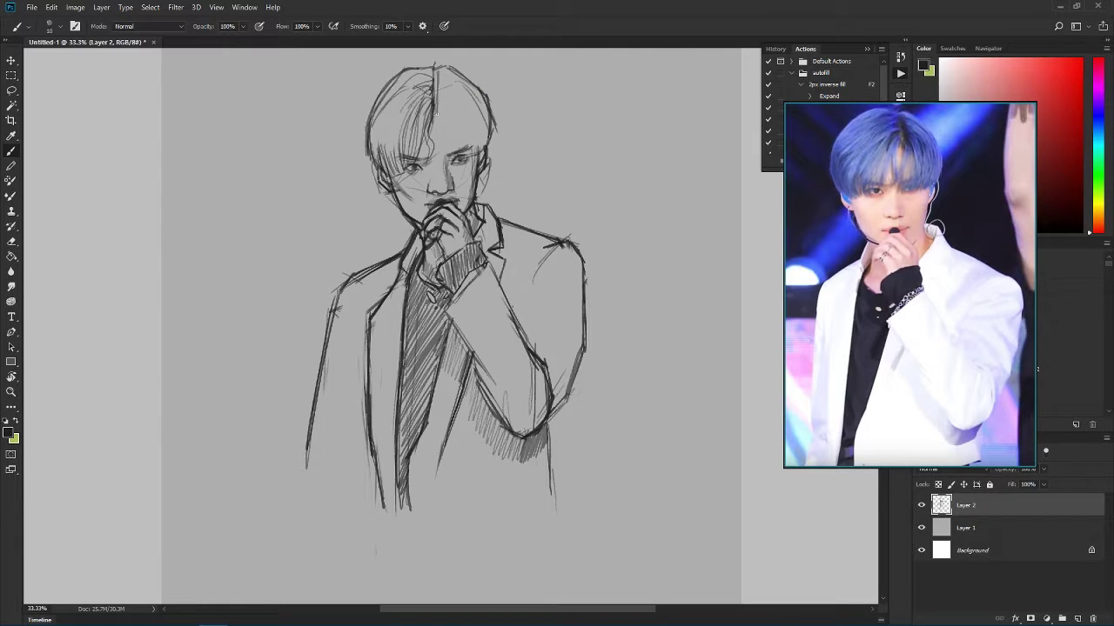
- Draw the fringe strands falling from the parting over the forehead and toward the bent-arm side
drag(439, 115, 440, 150)
drag(438, 141, 444, 161)
drag(440, 103, 439, 155)
drag(435, 73, 454, 162)
drag(463, 130, 477, 162)
drag(442, 78, 470, 116)
mouse_move(440, 74)
mouse_down()
mouse_move(455, 76)
mouse_move(485, 158)
mouse_up()
- Strengthen the jaw line, add the earpiece wire looping by the collar, and darken the shirt, cuff and sleeve folds
drag(391, 194, 399, 212)
drag(393, 196, 415, 229)
key(ctrl+alt+z)
drag(492, 141, 478, 200)
drag(484, 206, 498, 211)
mouse_move(411, 236)
mouse_down()
mouse_move(427, 354)
mouse_move(409, 453)
mouse_move(402, 409)
mouse_move(437, 298)
mouse_move(451, 259)
mouse_move(480, 247)
mouse_move(452, 293)
mouse_move(465, 293)
mouse_move(511, 374)
mouse_move(522, 335)
mouse_move(530, 433)
mouse_move(508, 296)
mouse_move(487, 417)
mouse_move(470, 350)
mouse_move(477, 271)
mouse_up()
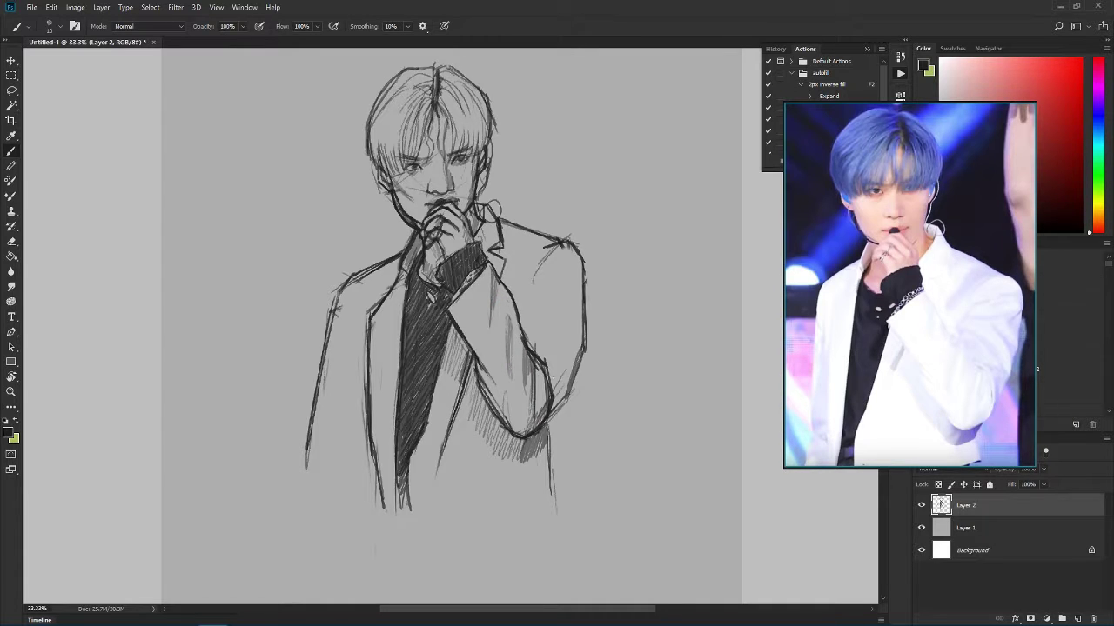
- Hatch the shadows and folds on the bent arm's upper arm and shoulder and on the straight sleeve
mouse_move(548, 383)
mouse_down()
mouse_move(527, 328)
mouse_move(532, 372)
mouse_up()
mouse_move(550, 243)
mouse_down()
mouse_move(515, 294)
mouse_move(565, 382)
mouse_move(578, 301)
mouse_move(535, 270)
mouse_move(525, 344)
mouse_move(562, 392)
mouse_move(541, 351)
mouse_up()
mouse_move(555, 376)
mouse_down()
mouse_move(552, 405)
mouse_move(508, 237)
mouse_move(506, 272)
mouse_move(548, 228)
mouse_up()
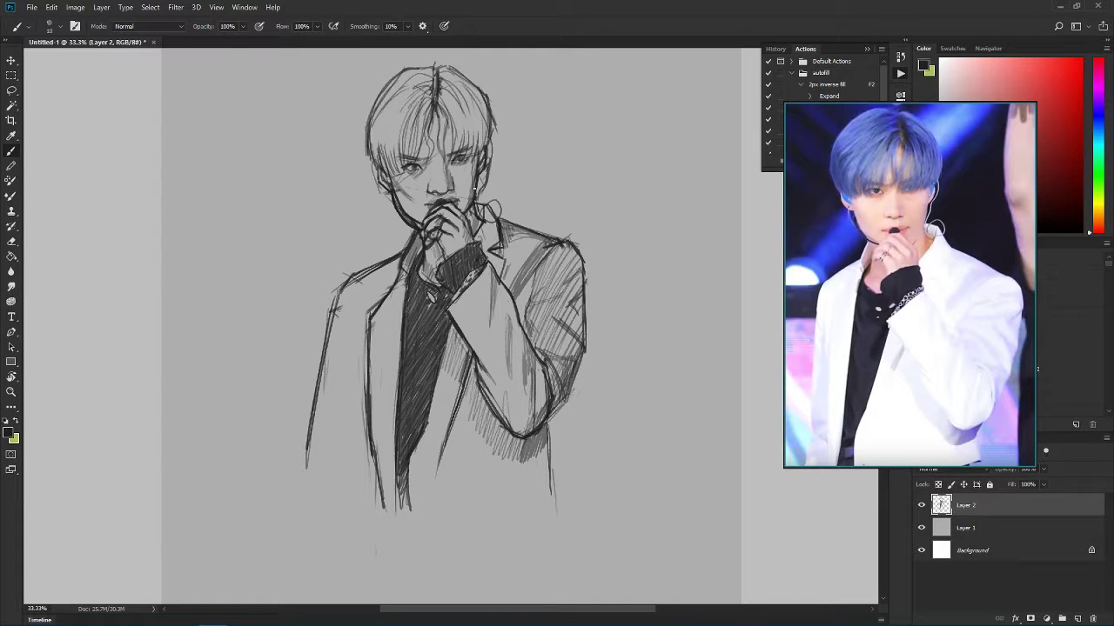
mouse_move(367, 357)
mouse_down()
mouse_move(334, 488)
mouse_move(388, 409)
mouse_move(393, 276)
mouse_move(461, 209)
mouse_up()
- Lasso the facial features and upper head, nudge them upward, and deselect
key(l)
mouse_move(392, 205)
mouse_down()
mouse_move(369, 198)
mouse_move(422, 221)
mouse_up()
key(v)
key(shift+Up)
key(shift+Up)
key(ctrl+d)
- Refine the eyes, a fringe strand and the lower jaw line, undoing an unwanted stroke
key(b)
mouse_move(471, 169)
mouse_down()
mouse_move(472, 193)
mouse_move(452, 170)
mouse_up()
drag(450, 127, 449, 145)
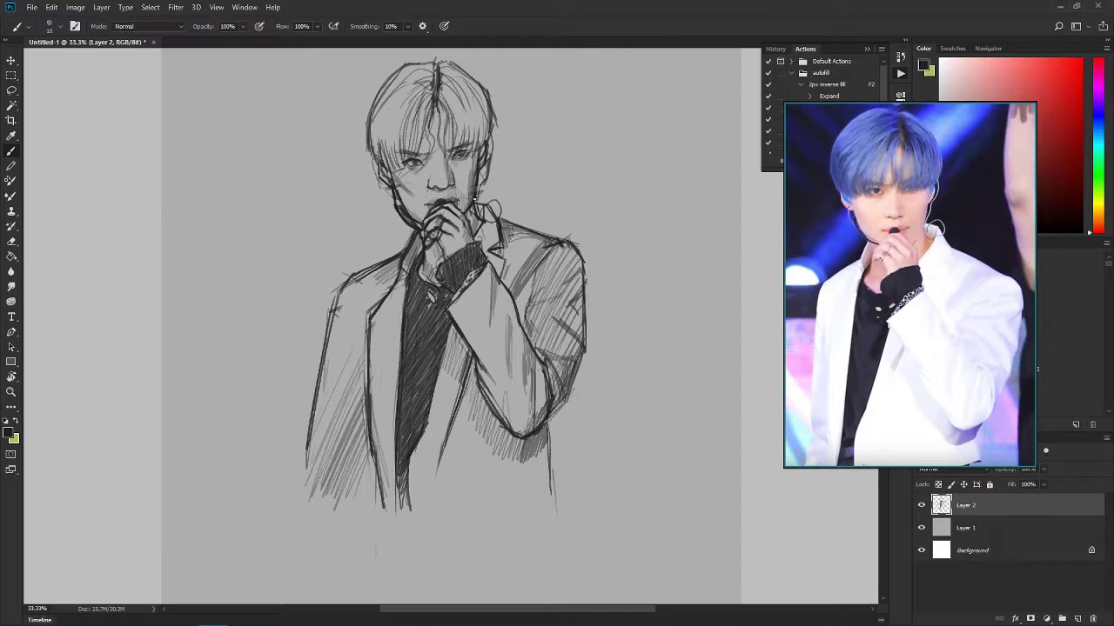
key(ctrl+z)
drag(407, 214, 419, 228)
- Hatch darker strands into the hair around the parting and down both sides of the head
mouse_move(442, 88)
mouse_down()
mouse_move(459, 122)
mouse_move(407, 105)
mouse_up()
mouse_move(432, 70)
mouse_down()
mouse_move(420, 111)
mouse_move(382, 155)
mouse_up()
drag(386, 114, 398, 163)
drag(482, 108, 478, 143)
drag(485, 100, 482, 145)
drag(482, 78, 469, 109)
drag(474, 105, 458, 131)
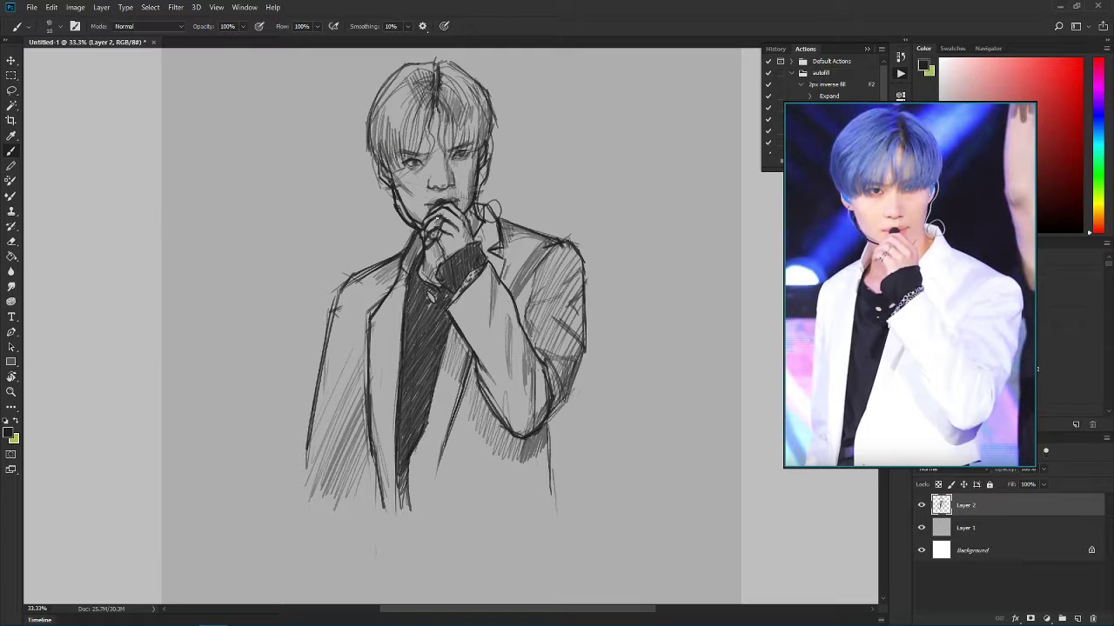
- Hatch light shading along the lapel, shoulder and upper sleeve on the jacket's straight-arm side
drag(371, 313, 360, 368)
drag(388, 291, 369, 308)
drag(347, 316, 323, 393)
drag(396, 286, 372, 338)
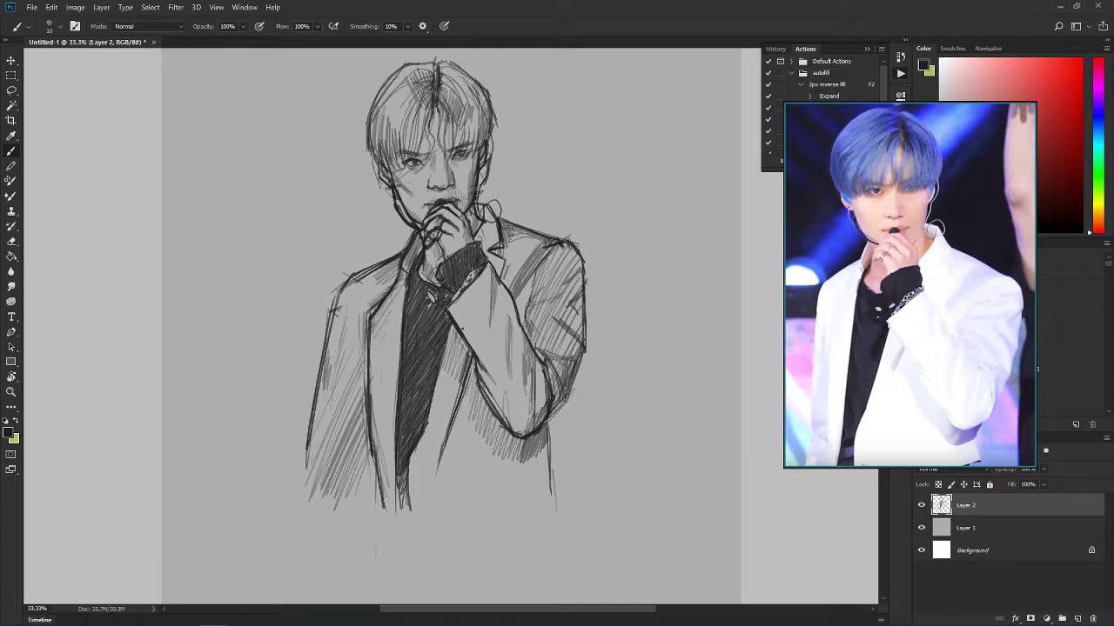
- Add fold strokes to the jacket's bent sleeve and front edge, and shift the lassoed straight-arm side of the jacket slightly inward
mouse_move(475, 315)
mouse_down()
mouse_move(464, 338)
mouse_move(499, 413)
mouse_up()
drag(441, 446, 425, 485)
key(l)
mouse_move(278, 236)
mouse_down()
mouse_move(368, 522)
mouse_move(407, 247)
mouse_up()
key(v)
mouse_move(357, 363)
mouse_down()
mouse_move(361, 351)
mouse_move(367, 368)
mouse_up()
key(ctrl+d)
- Erase the stray lines on the jacket's lower front opening and redraw its edge with longer strokes
key(b)
key(e)
mouse_move(380, 405)
mouse_down()
mouse_move(391, 488)
mouse_move(377, 479)
mouse_up()
key(b)
drag(376, 425, 383, 489)
drag(396, 392, 395, 500)
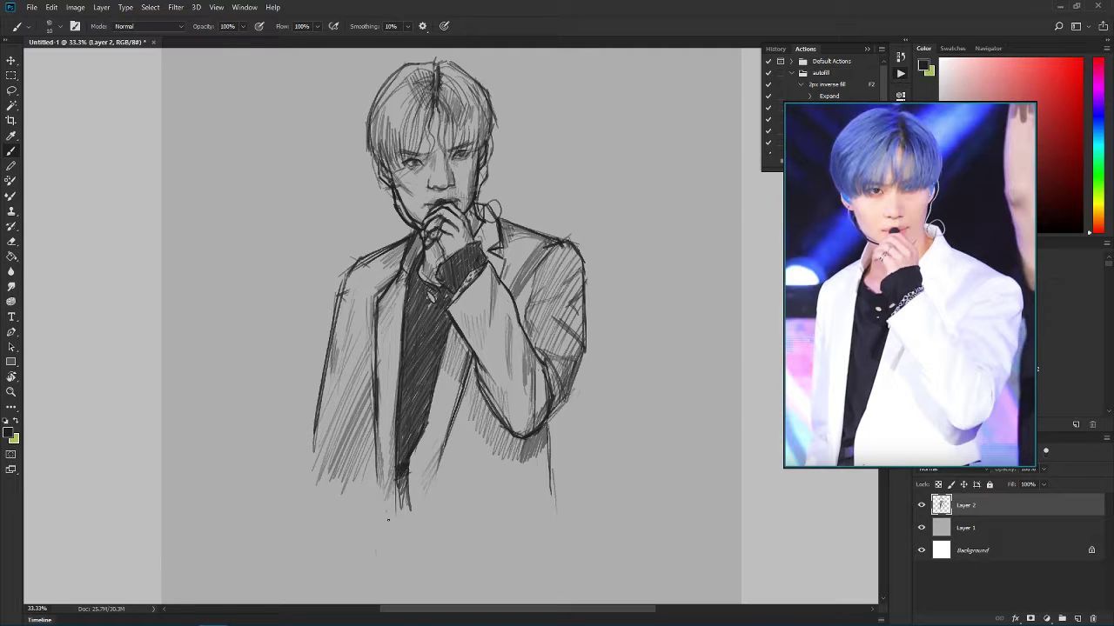
- Darken the shirt between the lapels, from neckline to hem, and the black cuff at the raised wrist with dense strokes
drag(402, 335, 407, 464)
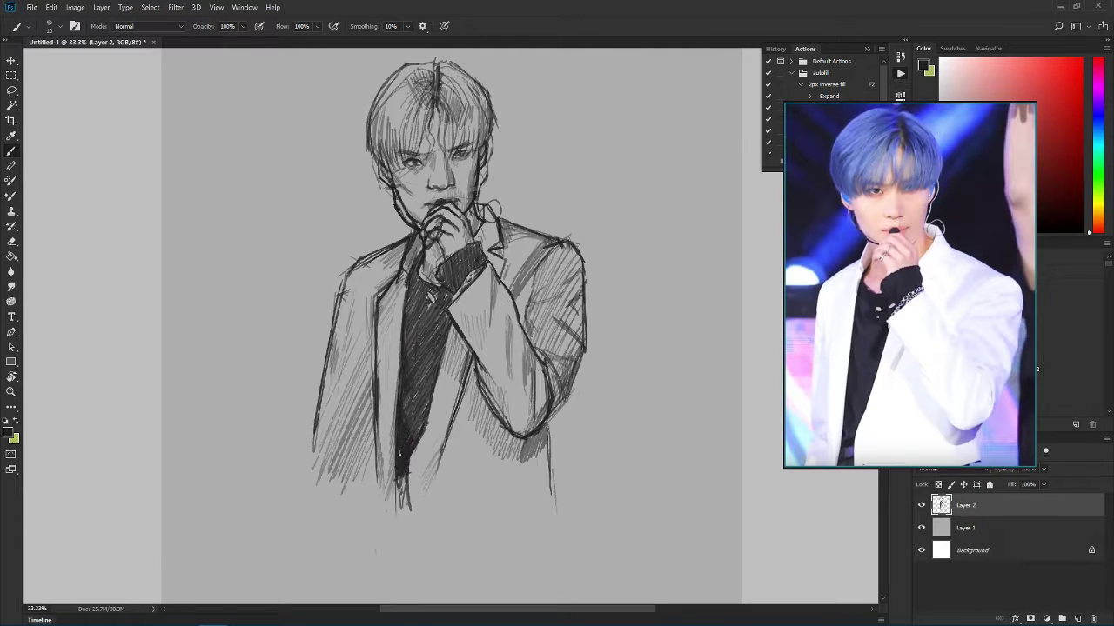
drag(412, 258, 423, 297)
mouse_move(418, 287)
mouse_down()
mouse_move(452, 306)
mouse_move(439, 346)
mouse_up()
drag(428, 301, 425, 319)
drag(450, 296, 429, 318)
drag(408, 287, 410, 318)
drag(412, 324, 418, 339)
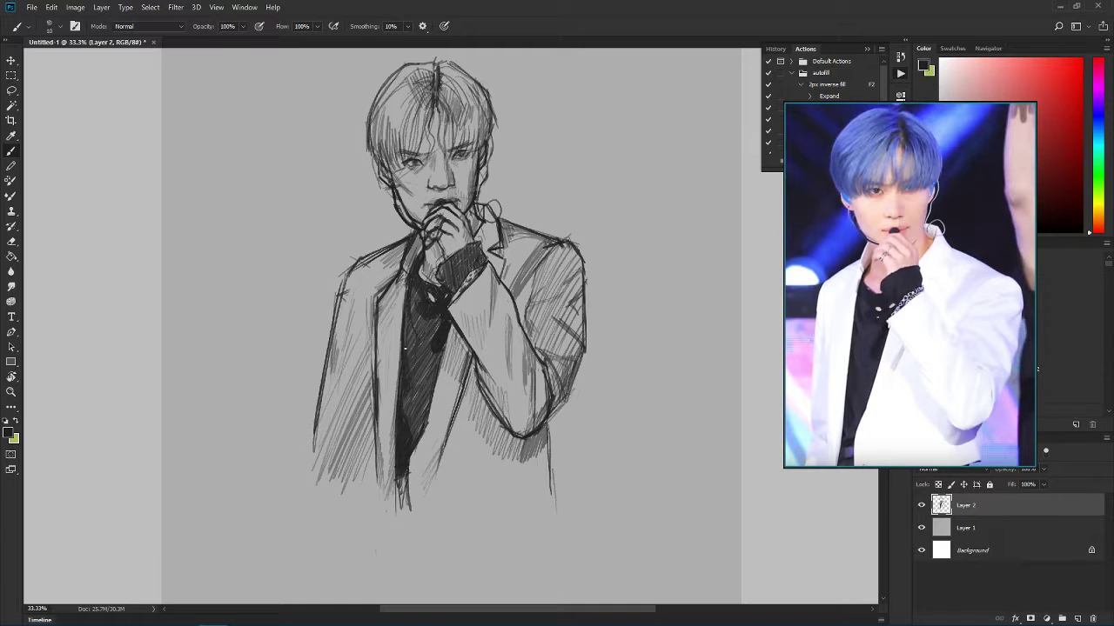
drag(405, 301, 409, 310)
drag(432, 382, 428, 414)
drag(466, 249, 454, 291)
drag(480, 264, 468, 272)
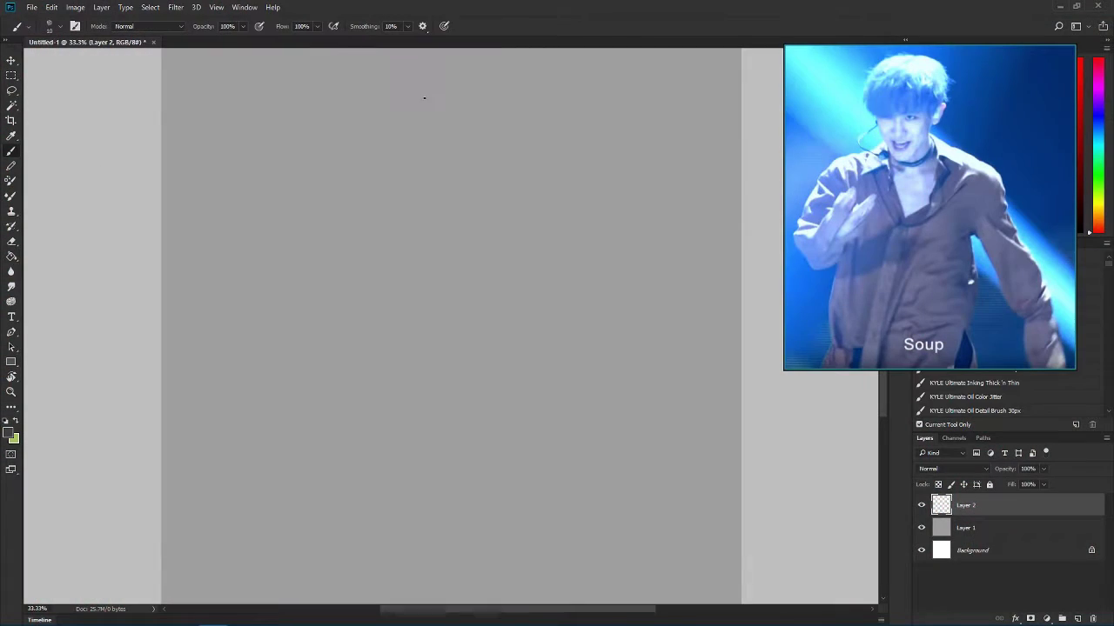
- Lightly sketch the head outline, ear, jaw, neck and V-shaped neckline of the man in the open shirt
drag(433, 96, 388, 137)
drag(484, 167, 468, 218)
drag(426, 268, 451, 327)
drag(447, 319, 485, 288)
drag(498, 202, 495, 248)
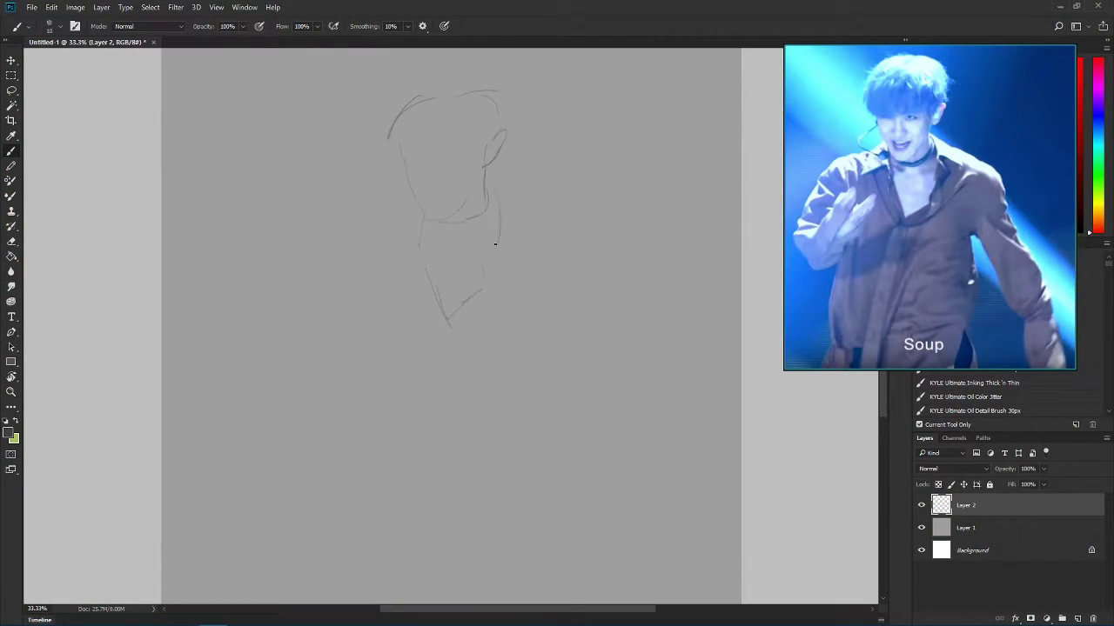
- Block in the collar, the sloping shoulders, both upper arms and the elbow of the bent arm
mouse_move(490, 181)
mouse_down()
mouse_move(452, 223)
mouse_move(394, 221)
mouse_up()
mouse_move(389, 229)
mouse_down()
mouse_move(352, 246)
mouse_move(311, 358)
mouse_up()
mouse_move(507, 189)
mouse_down()
mouse_move(623, 242)
mouse_move(675, 373)
mouse_up()
drag(594, 294, 579, 314)
drag(315, 395, 337, 458)
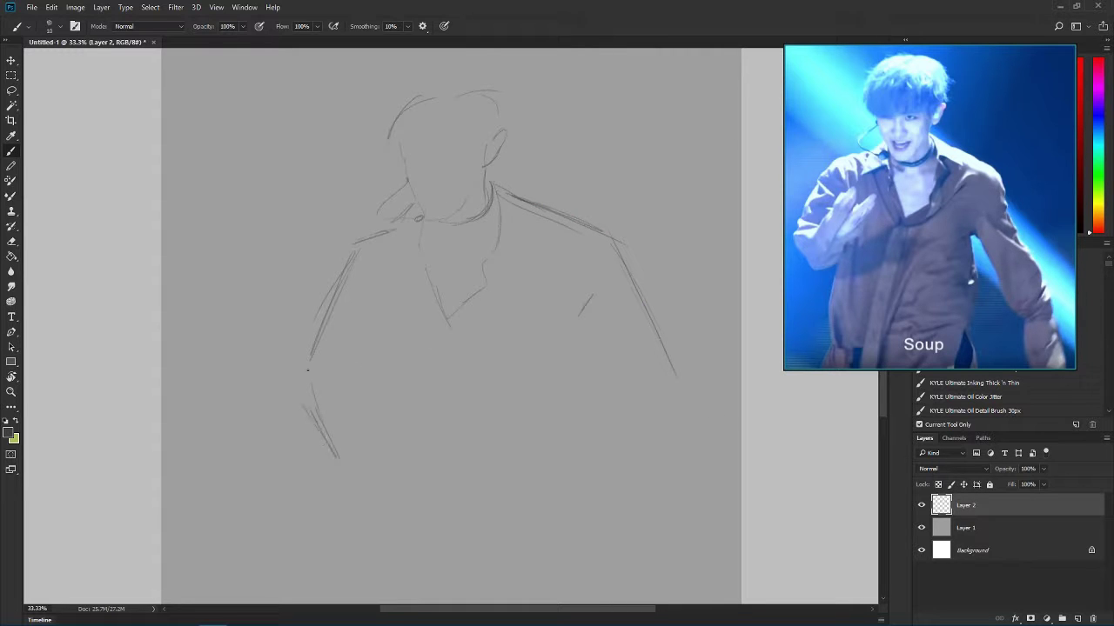
- Outline the bent forearm with the hand raised to the chest and the shirt side below it
drag(329, 345, 303, 395)
drag(409, 327, 381, 395)
drag(403, 388, 345, 454)
drag(377, 416, 359, 557)
- Draw the curved open neckline, the button placket and both pointed collar tips
mouse_move(453, 320)
mouse_down()
mouse_move(438, 336)
mouse_move(421, 484)
mouse_move(449, 525)
mouse_move(501, 276)
mouse_up()
drag(540, 209, 515, 233)
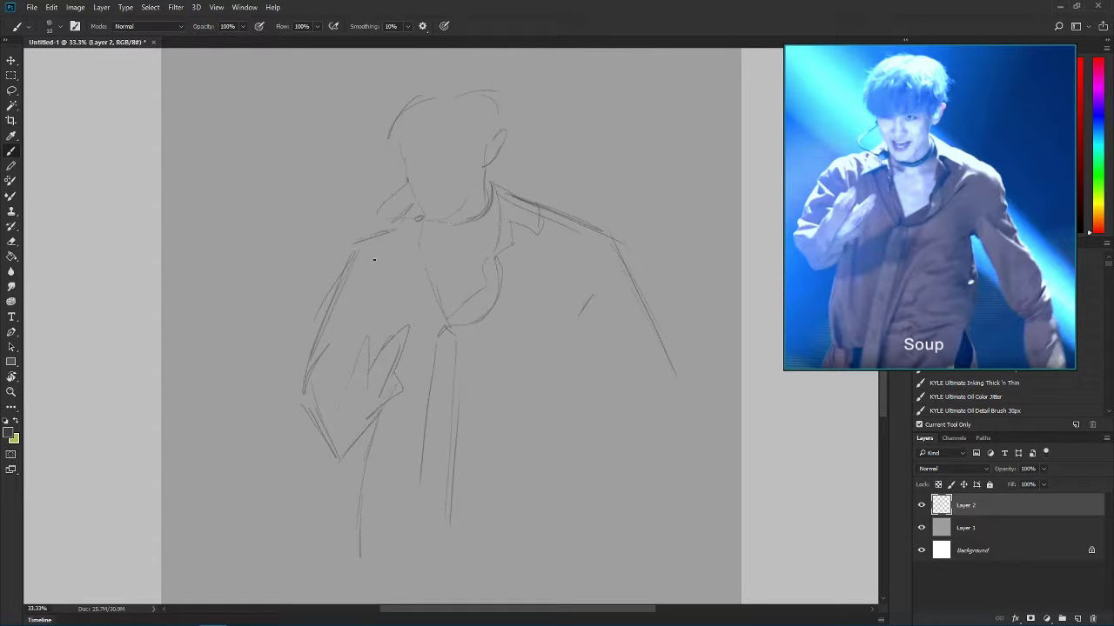
drag(394, 226, 385, 254)
drag(432, 303, 443, 324)
- Sketch the chest fold, the torso side and the hanging arm with its cuff, forearm and sleeve creases
drag(593, 295, 474, 401)
drag(564, 331, 581, 385)
drag(582, 398, 574, 506)
drag(572, 322, 637, 432)
mouse_move(696, 393)
mouse_down()
mouse_move(662, 430)
mouse_move(702, 422)
mouse_up()
drag(652, 440, 658, 509)
drag(682, 379, 684, 411)
drag(654, 324, 677, 369)
drag(630, 315, 663, 346)
drag(624, 284, 644, 298)
drag(567, 323, 582, 442)
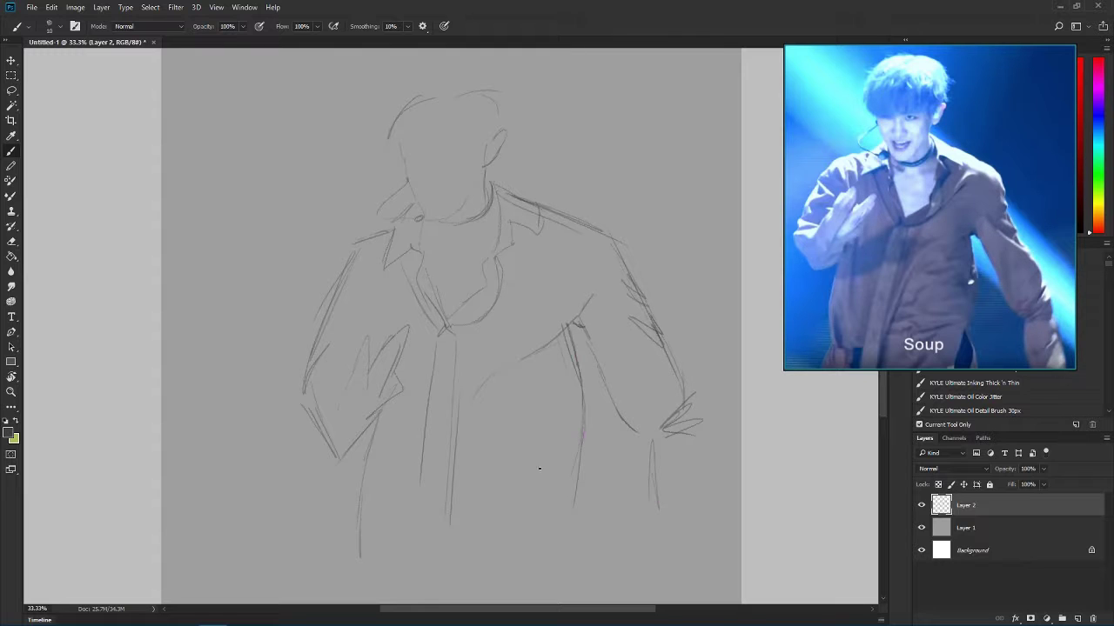
- Reinforce the diagonal shirt fold and placket lines, and add light creases across the lower shirt
mouse_move(522, 355)
mouse_down()
mouse_move(466, 485)
mouse_move(516, 358)
mouse_up()
drag(492, 479, 479, 482)
drag(424, 438, 424, 546)
drag(419, 468, 418, 531)
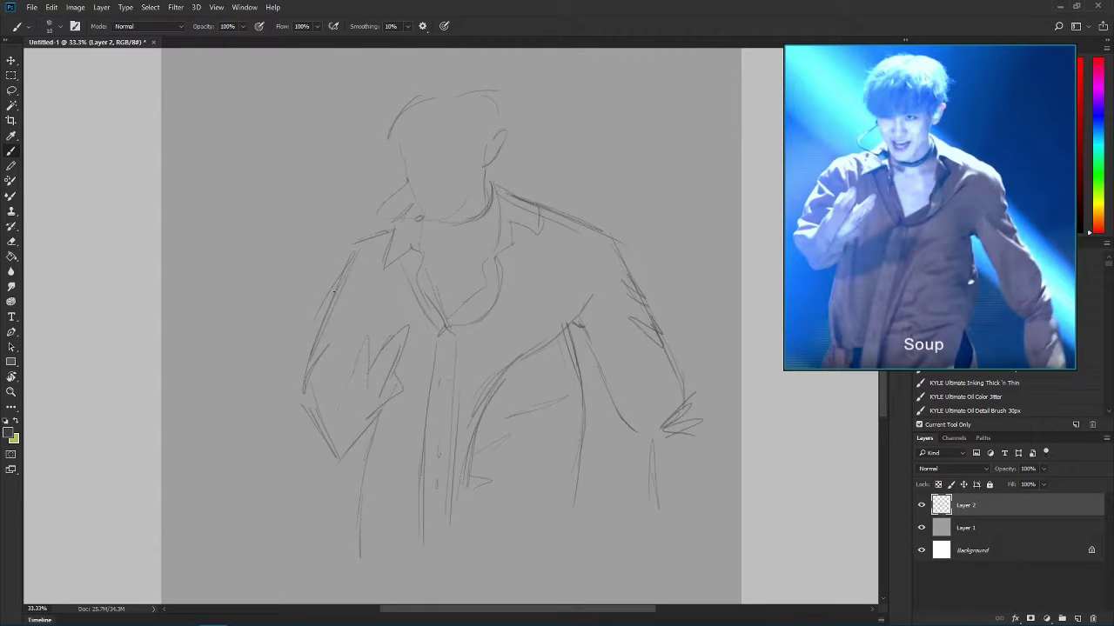
- Strengthen the bent arm's shoulder and sleeve outline, and add creases on the chest and lower shirt
mouse_move(390, 230)
mouse_down()
mouse_move(329, 301)
mouse_move(299, 405)
mouse_up()
mouse_move(369, 264)
mouse_down()
mouse_move(381, 338)
mouse_move(404, 317)
mouse_up()
drag(369, 242, 400, 315)
drag(385, 299, 391, 325)
drag(411, 369, 403, 466)
drag(398, 429, 381, 551)
drag(561, 496, 499, 518)
drag(559, 504, 507, 526)
drag(489, 517, 468, 531)
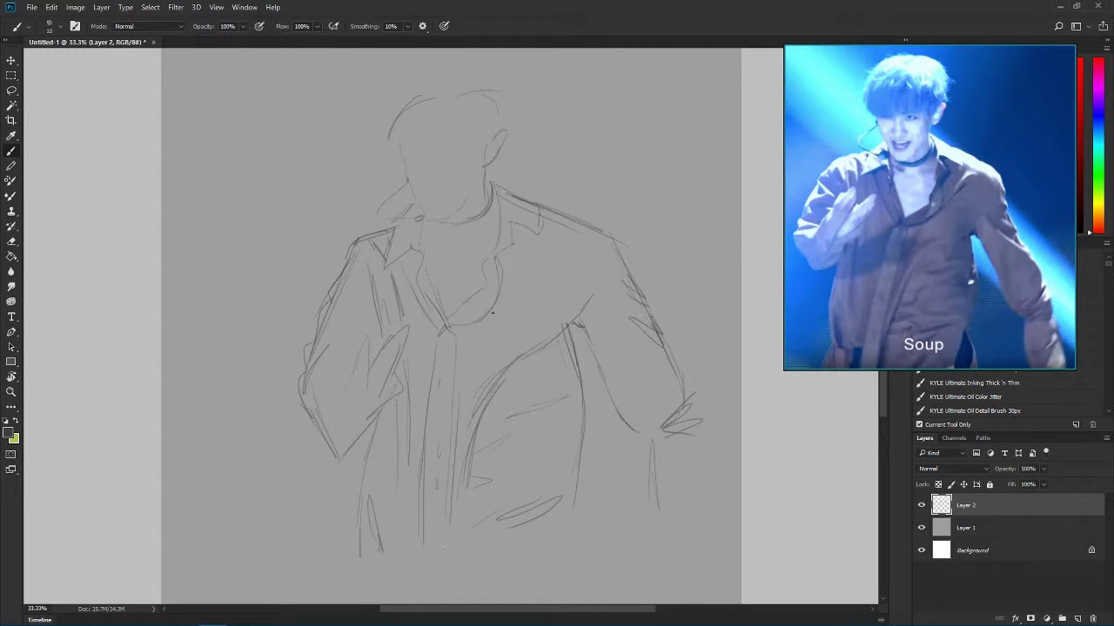
- Add a fold beside the open neckline and define the raised hand's fingers with shading strokes
drag(492, 313, 530, 280)
drag(485, 270, 483, 311)
mouse_move(399, 342)
mouse_down()
mouse_move(382, 374)
mouse_move(397, 355)
mouse_up()
mouse_move(398, 335)
mouse_down()
mouse_move(372, 363)
mouse_move(385, 386)
mouse_up()
drag(396, 381, 362, 404)
drag(369, 366, 363, 404)
drag(373, 333, 341, 388)
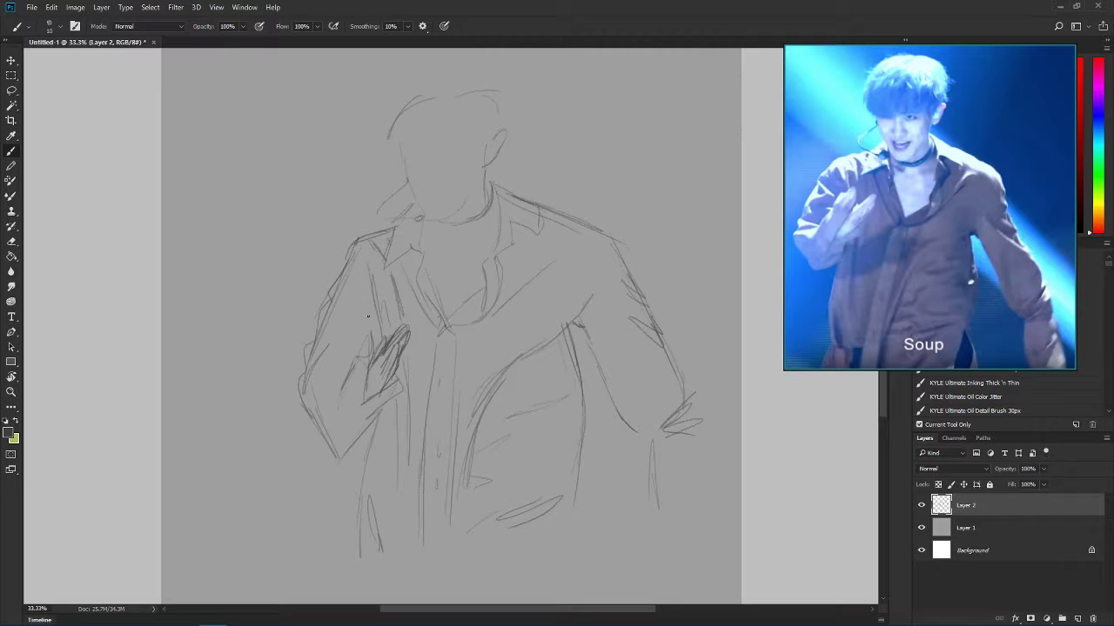
- Draw the choker under the jaw and hatch shadow on the neck and upper chest
mouse_move(441, 228)
mouse_down()
mouse_move(491, 186)
mouse_move(488, 196)
mouse_up()
drag(423, 235, 497, 227)
mouse_move(461, 290)
mouse_down()
mouse_move(472, 286)
mouse_move(461, 287)
mouse_up()
drag(483, 269, 480, 294)
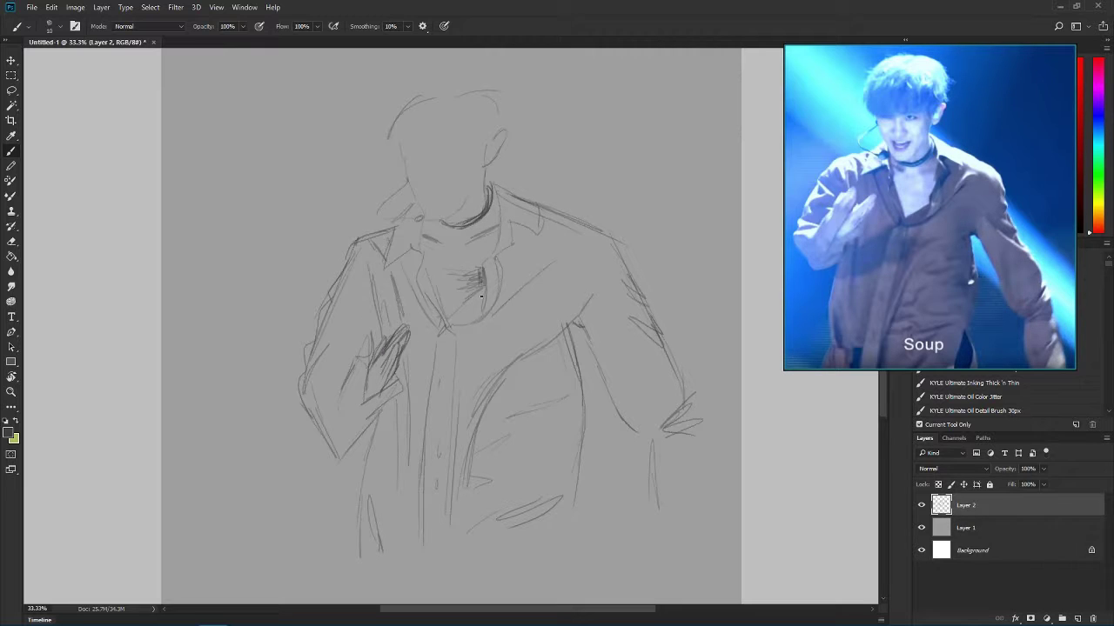
mouse_move(494, 237)
mouse_down()
mouse_move(466, 273)
mouse_move(478, 259)
mouse_up()
- Darken the jaw line and outline the ear, the hair silhouette and the fringe edge
drag(482, 164, 480, 185)
drag(407, 165, 414, 191)
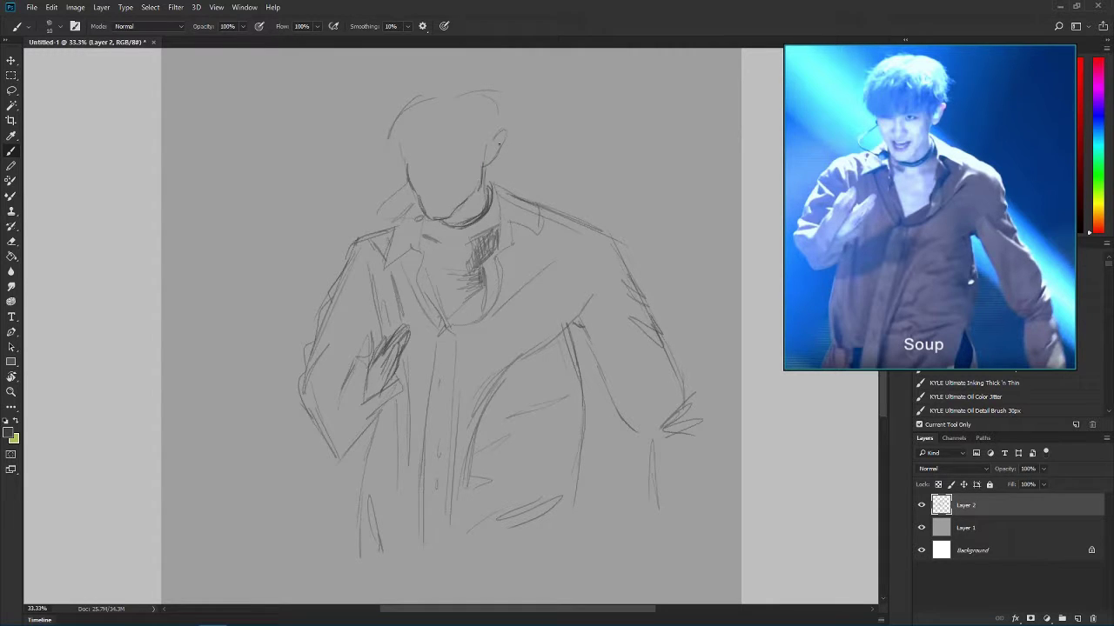
mouse_move(487, 144)
mouse_down()
mouse_move(491, 170)
mouse_move(505, 128)
mouse_move(461, 78)
mouse_move(412, 80)
mouse_move(383, 142)
mouse_up()
mouse_move(397, 138)
mouse_down()
mouse_move(392, 152)
mouse_move(452, 151)
mouse_up()
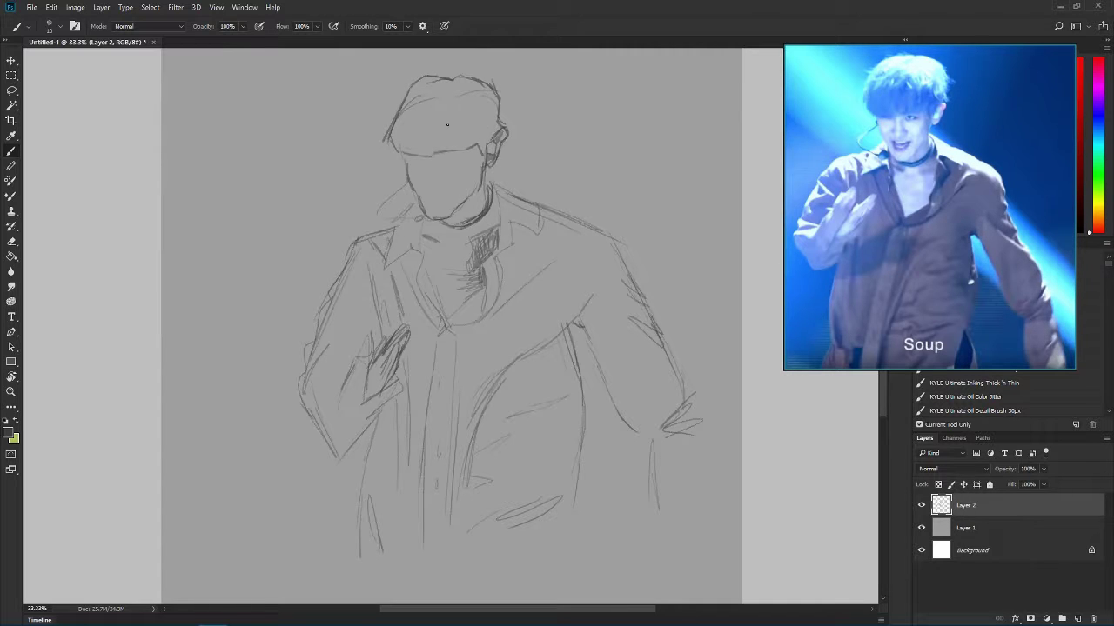
- Fill the hair with strands running from the parting down to the fringe and the side above the ear
drag(449, 101, 437, 148)
drag(487, 113, 469, 143)
drag(408, 99, 397, 142)
drag(421, 104, 412, 153)
drag(433, 104, 423, 157)
drag(450, 103, 440, 156)
drag(462, 111, 456, 151)
drag(482, 123, 477, 152)
drag(487, 94, 489, 129)
drag(452, 81, 447, 93)
- Draw the eyes, brow, nose and open mouth, and extend fringe strands over the forehead
drag(441, 161, 475, 148)
drag(449, 164, 463, 163)
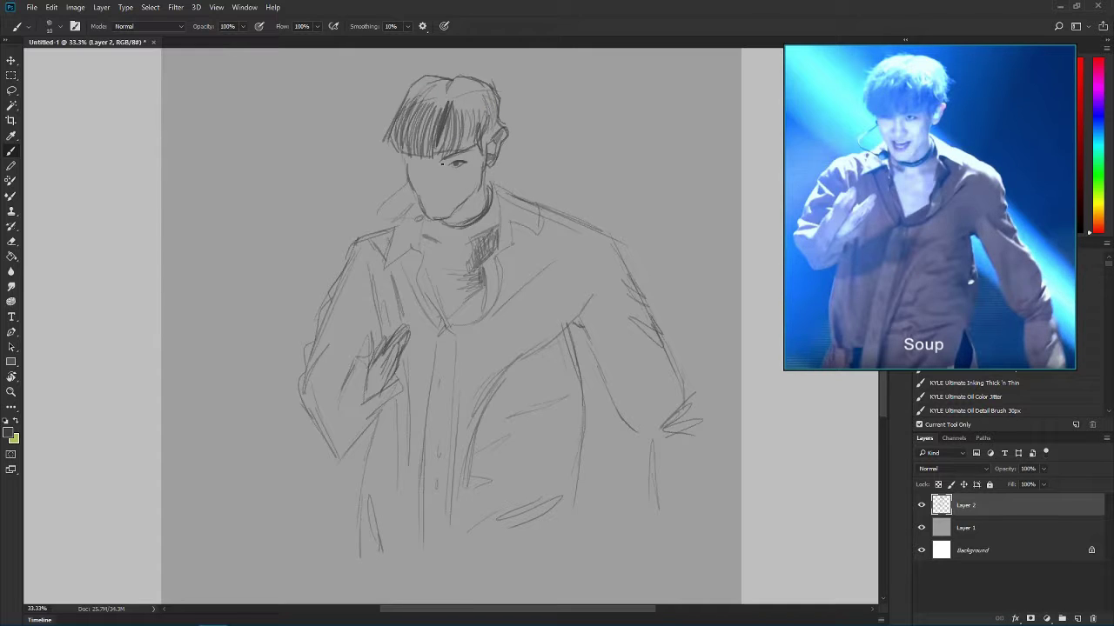
mouse_move(421, 134)
mouse_down()
mouse_move(404, 162)
mouse_move(426, 165)
mouse_up()
drag(443, 134, 437, 162)
mouse_move(467, 129)
mouse_down()
mouse_move(450, 160)
mouse_move(459, 155)
mouse_up()
drag(414, 162, 422, 165)
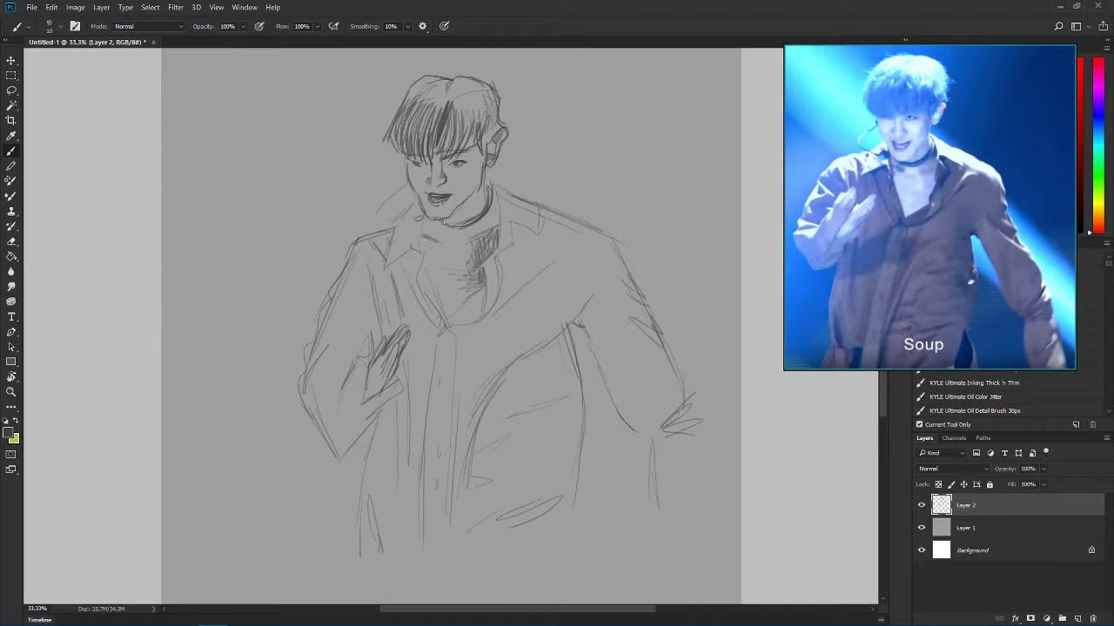
- Shade both sides of the face and jaw, and darken the choker and neck shadow
mouse_move(482, 146)
mouse_down()
mouse_move(471, 171)
mouse_move(482, 169)
mouse_up()
drag(407, 159, 426, 214)
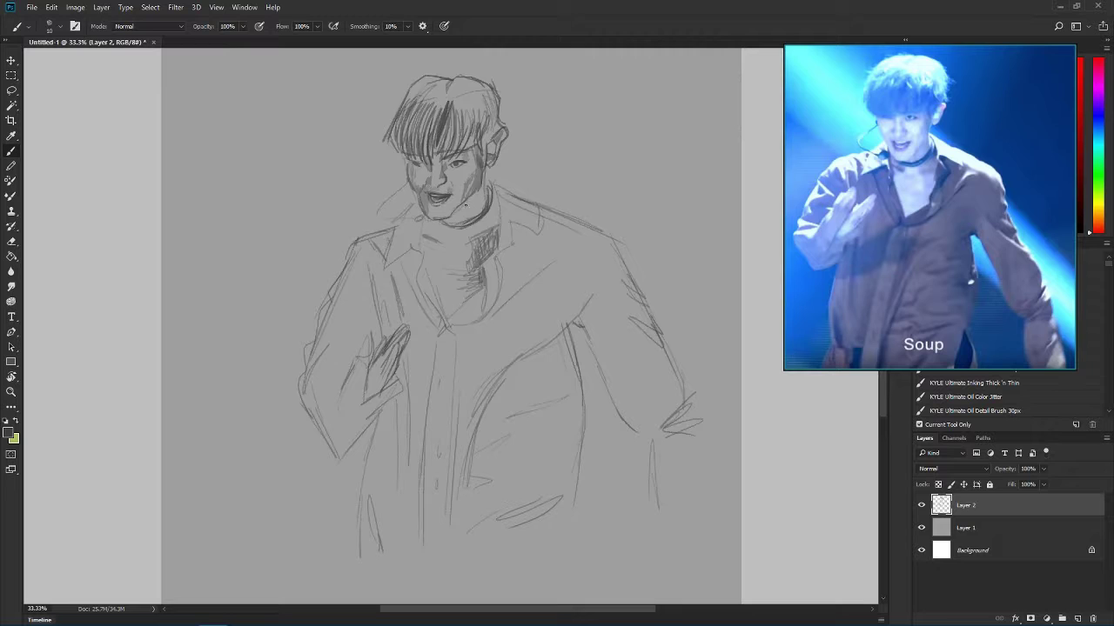
mouse_move(484, 172)
mouse_down()
mouse_move(470, 218)
mouse_move(441, 222)
mouse_move(421, 244)
mouse_up()
drag(479, 265, 459, 283)
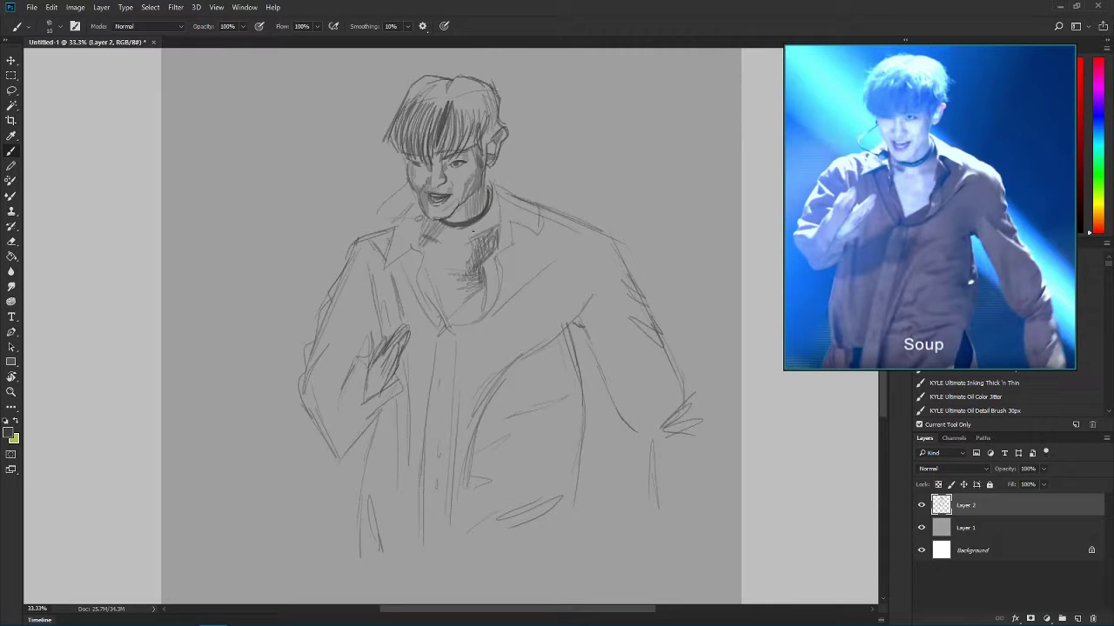
- Strengthen the collar flaps and the open neckline's edges with darker lines down to the V
drag(421, 206, 411, 181)
mouse_move(406, 204)
mouse_down()
mouse_move(383, 266)
mouse_move(421, 273)
mouse_move(388, 266)
mouse_move(415, 257)
mouse_move(444, 323)
mouse_up()
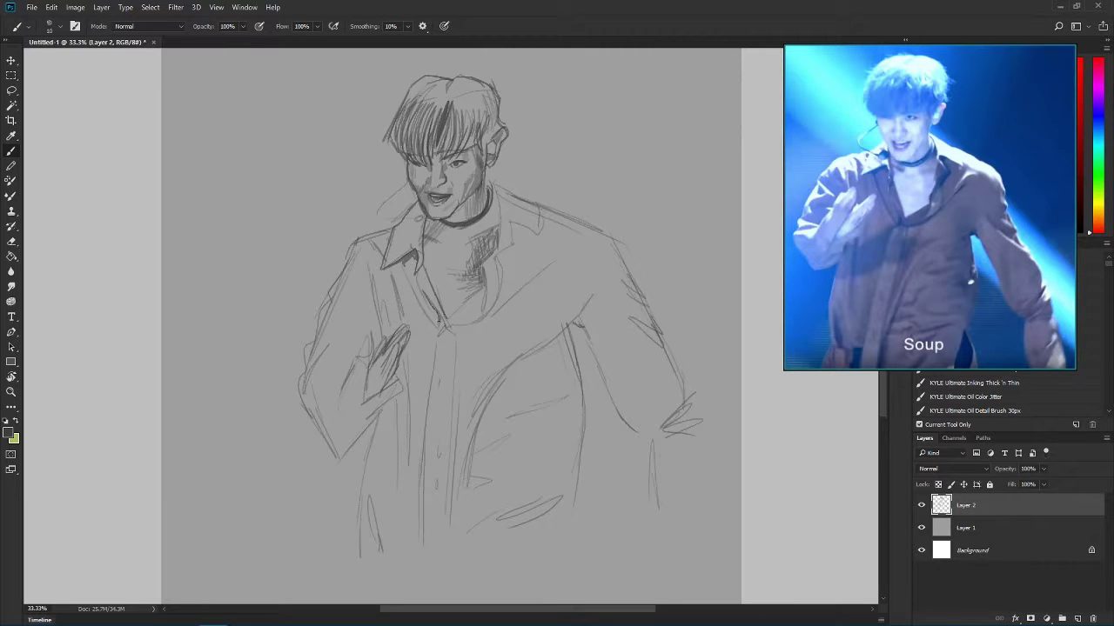
mouse_move(406, 266)
mouse_down()
mouse_move(431, 320)
mouse_move(481, 287)
mouse_move(498, 219)
mouse_up()
mouse_move(493, 180)
mouse_down()
mouse_move(532, 199)
mouse_move(494, 293)
mouse_move(453, 324)
mouse_up()
drag(499, 276, 480, 313)
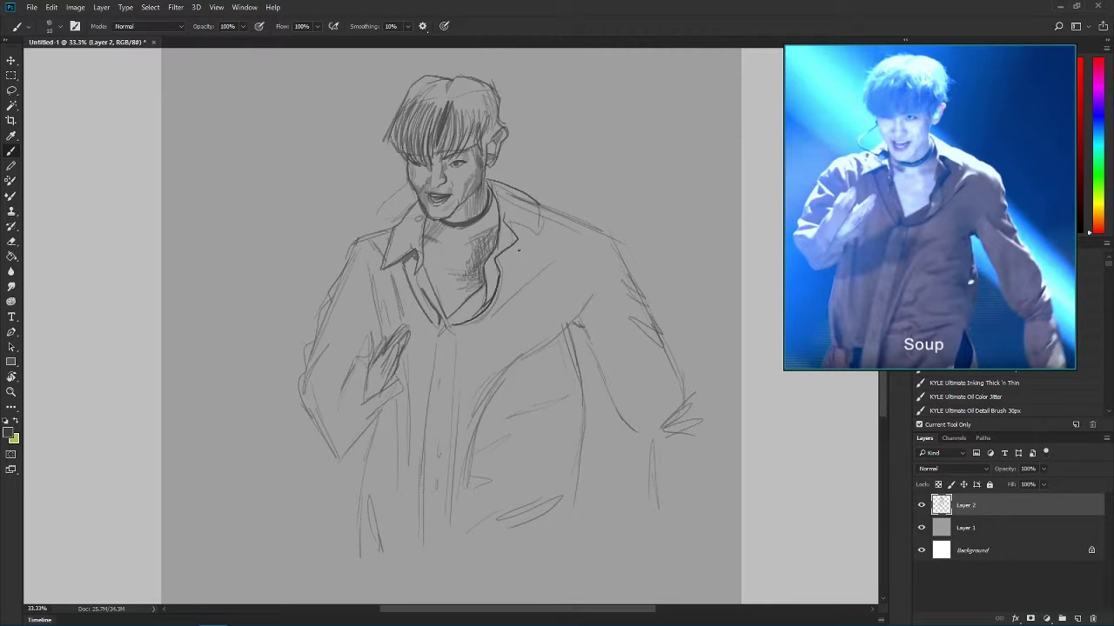
mouse_move(506, 218)
mouse_down()
mouse_move(541, 225)
mouse_move(485, 266)
mouse_move(460, 322)
mouse_up()
- Hatch the neck and chest inside the open collar, and darken the shirt crease beside it
mouse_move(419, 267)
mouse_down()
mouse_move(435, 301)
mouse_move(414, 255)
mouse_move(439, 294)
mouse_move(476, 303)
mouse_move(471, 294)
mouse_up()
drag(496, 200, 464, 252)
drag(498, 223, 444, 282)
mouse_move(454, 271)
mouse_down()
mouse_move(461, 292)
mouse_move(543, 265)
mouse_up()
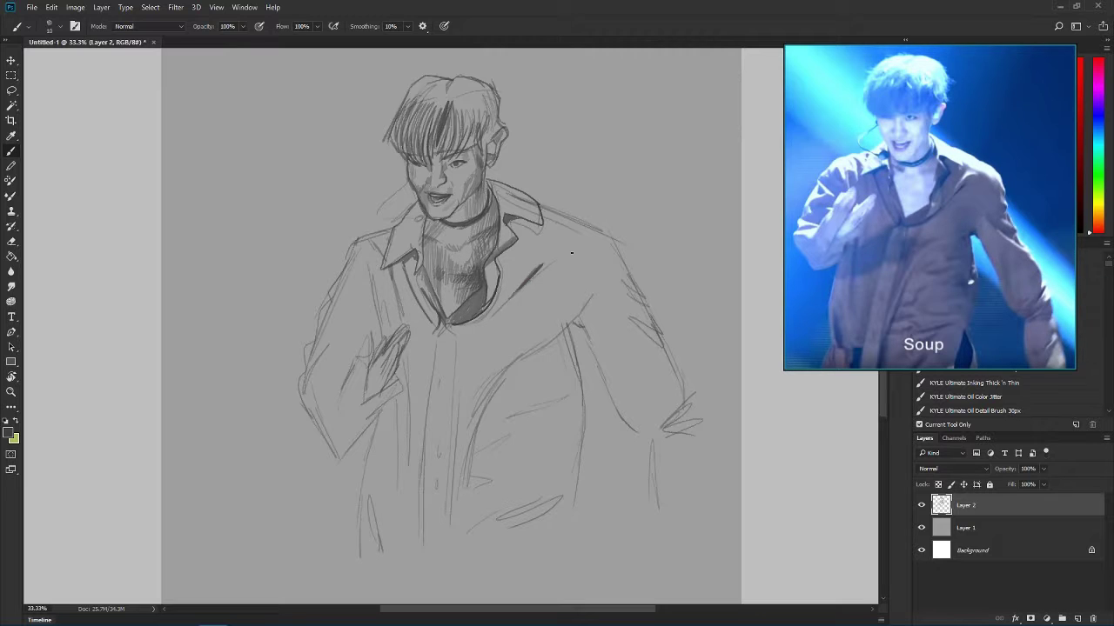
- Firm up the hanging arm's shoulder and sleeve lines, and hatch shadows beneath the raised hand and along the torso side
mouse_move(541, 207)
mouse_down()
mouse_move(583, 224)
mouse_move(628, 270)
mouse_move(659, 340)
mouse_up()
mouse_move(608, 242)
mouse_down()
mouse_move(579, 320)
mouse_move(544, 345)
mouse_move(581, 316)
mouse_up()
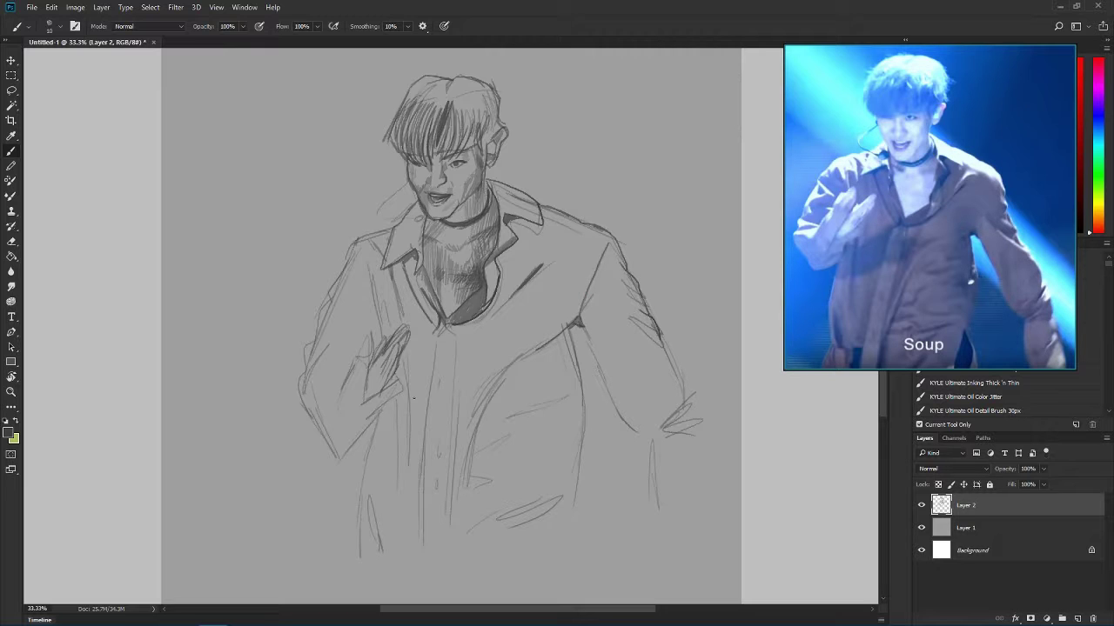
mouse_move(400, 386)
mouse_down()
mouse_move(334, 456)
mouse_move(451, 414)
mouse_up()
mouse_move(446, 358)
mouse_down()
mouse_move(469, 409)
mouse_move(387, 448)
mouse_move(474, 352)
mouse_up()
mouse_move(546, 311)
mouse_down()
mouse_move(561, 466)
mouse_move(570, 357)
mouse_move(575, 415)
mouse_up()
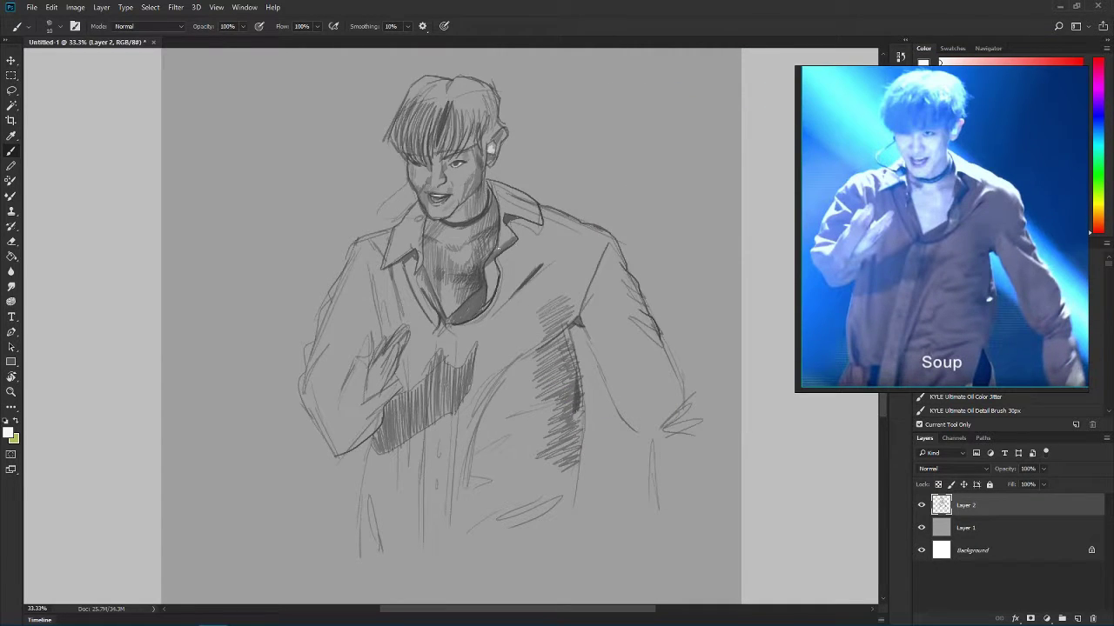
- Hatch white highlights onto the collar, shoulders and sleeves, and touch up beside the collar with a dark tone sampled from the sketch
mouse_move(493, 184)
mouse_down()
mouse_move(503, 209)
mouse_move(533, 218)
mouse_move(513, 231)
mouse_move(574, 227)
mouse_move(583, 240)
mouse_move(564, 243)
mouse_up()
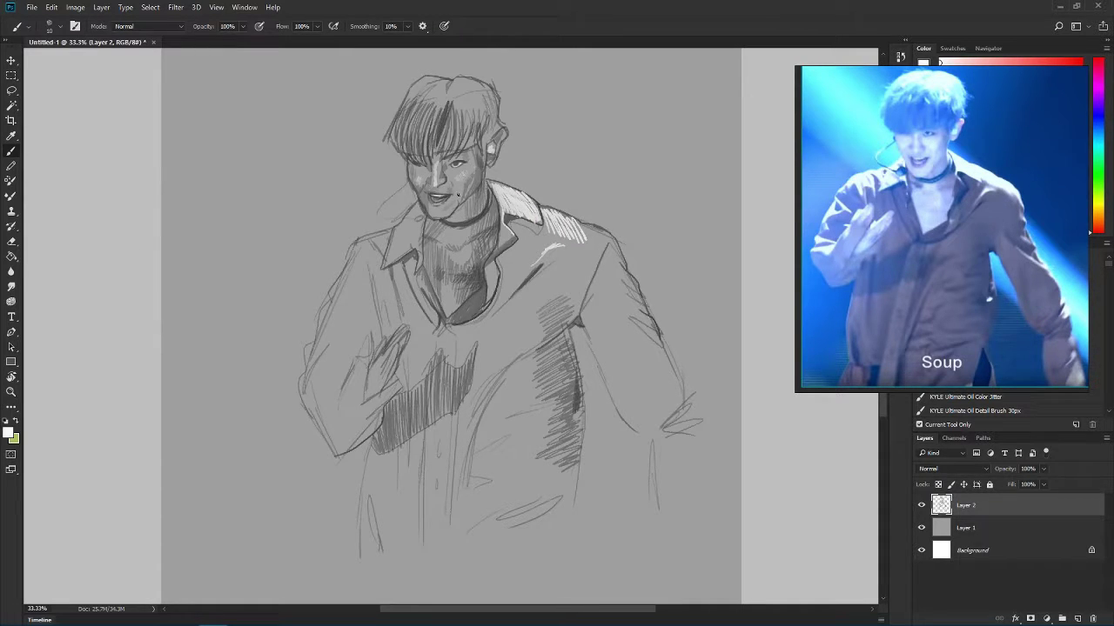
drag(582, 228, 635, 287)
mouse_move(332, 287)
mouse_down()
mouse_move(362, 240)
mouse_move(402, 231)
mouse_move(420, 259)
mouse_up()
mouse_move(407, 223)
mouse_down()
mouse_move(415, 205)
mouse_move(423, 216)
mouse_move(412, 221)
mouse_move(387, 202)
mouse_up()
alt+click(484, 305)
drag(380, 220, 409, 217)
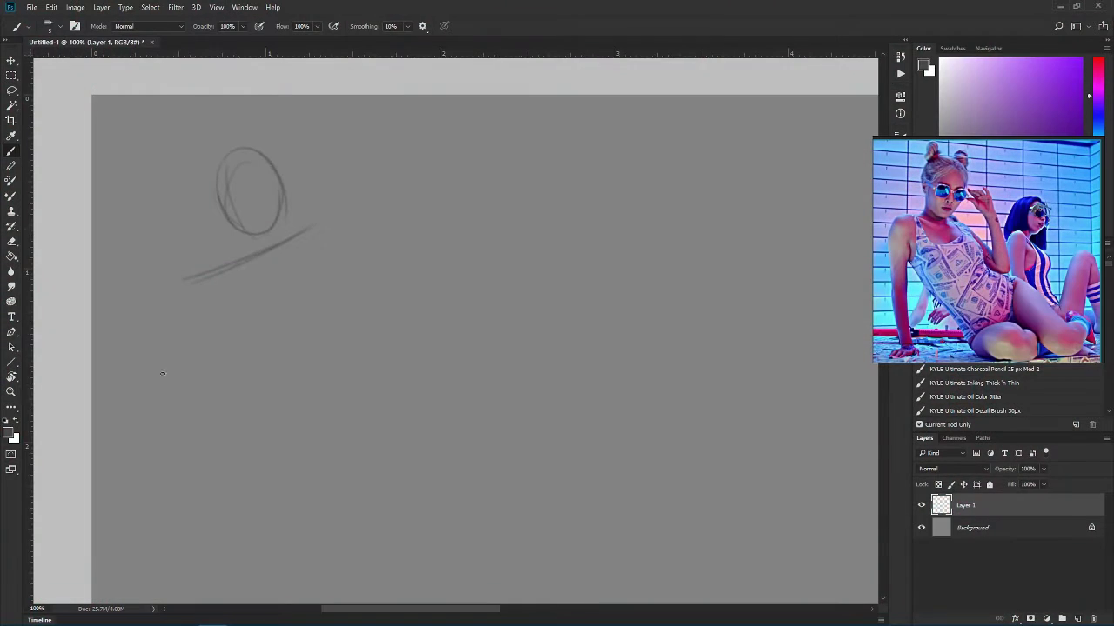
- Rough in the seated woman's supporting arm, both torso edges, and the hip and upper thigh curve
drag(188, 280, 155, 477)
drag(198, 305, 332, 464)
mouse_move(300, 248)
mouse_down()
mouse_move(333, 341)
mouse_move(476, 421)
mouse_up()
- Block in the folded legs with rounded shapes for the near thigh and both knees
mouse_move(331, 454)
mouse_down()
mouse_move(443, 434)
mouse_move(387, 490)
mouse_up()
drag(440, 438, 459, 450)
drag(386, 489, 458, 451)
drag(425, 342, 407, 409)
drag(407, 409, 492, 482)
drag(509, 424, 495, 482)
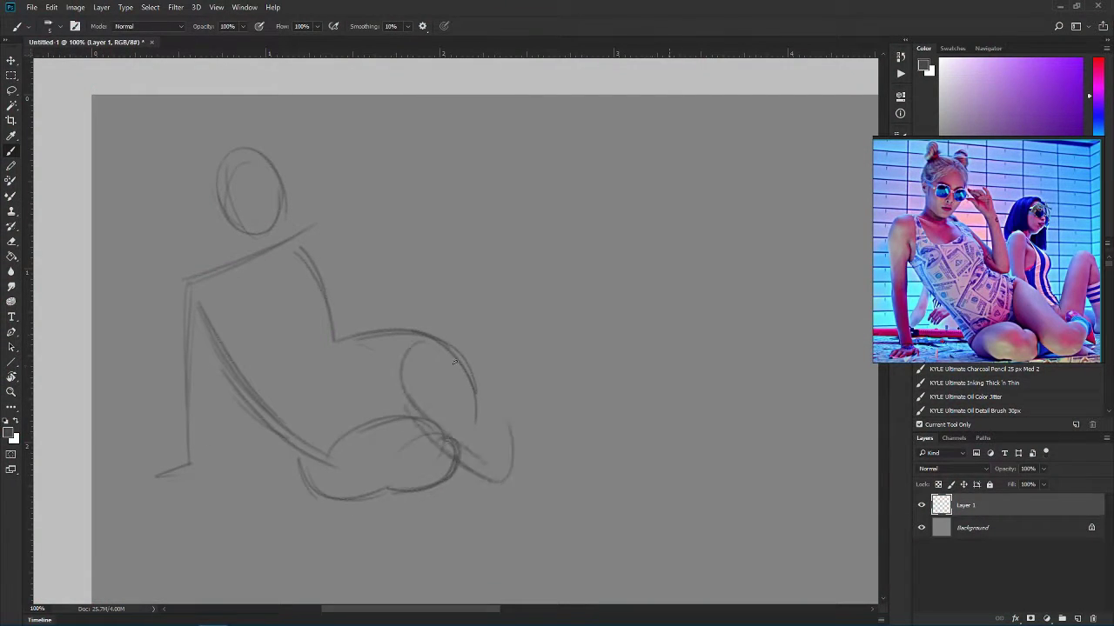
- Refine the raised thigh and knee contours, and sketch the far lower leg with its foot and shoe
drag(452, 358, 475, 470)
drag(426, 336, 401, 435)
drag(552, 409, 519, 459)
drag(484, 470, 432, 492)
mouse_move(523, 378)
mouse_down()
mouse_move(570, 402)
mouse_move(524, 425)
mouse_up()
mouse_move(516, 395)
mouse_down()
mouse_move(530, 365)
mouse_move(564, 393)
mouse_up()
mouse_move(573, 397)
mouse_down()
mouse_move(592, 446)
mouse_move(541, 405)
mouse_move(550, 425)
mouse_up()
- Draw the bent arm raised to the head, with its hand, forearm, elbow and upper arm
drag(298, 239, 365, 307)
drag(273, 179, 310, 184)
drag(308, 183, 325, 214)
mouse_move(327, 209)
mouse_down()
mouse_move(375, 304)
mouse_move(334, 275)
mouse_up()
drag(329, 312, 372, 315)
drag(288, 241, 337, 274)
- Draw the neck and rounded shoulder, and outline the supporting upper arm down to the elbow
drag(225, 217, 234, 272)
mouse_move(267, 233)
mouse_down()
mouse_move(269, 247)
mouse_move(187, 315)
mouse_up()
mouse_move(229, 266)
mouse_down()
mouse_move(185, 318)
mouse_move(184, 346)
mouse_up()
drag(215, 306, 217, 342)
drag(214, 348, 185, 414)
- Sketch the supporting hand's spread fingers on the ground and define the forearm's edges above it
drag(155, 501, 227, 496)
drag(200, 384, 182, 494)
mouse_move(209, 379)
mouse_down()
mouse_move(234, 505)
mouse_move(197, 491)
mouse_up()
mouse_move(193, 515)
mouse_down()
mouse_move(209, 501)
mouse_move(185, 513)
mouse_up()
mouse_move(193, 500)
mouse_down()
mouse_move(174, 513)
mouse_move(200, 483)
mouse_up()
drag(200, 475, 180, 500)
drag(208, 391, 212, 483)
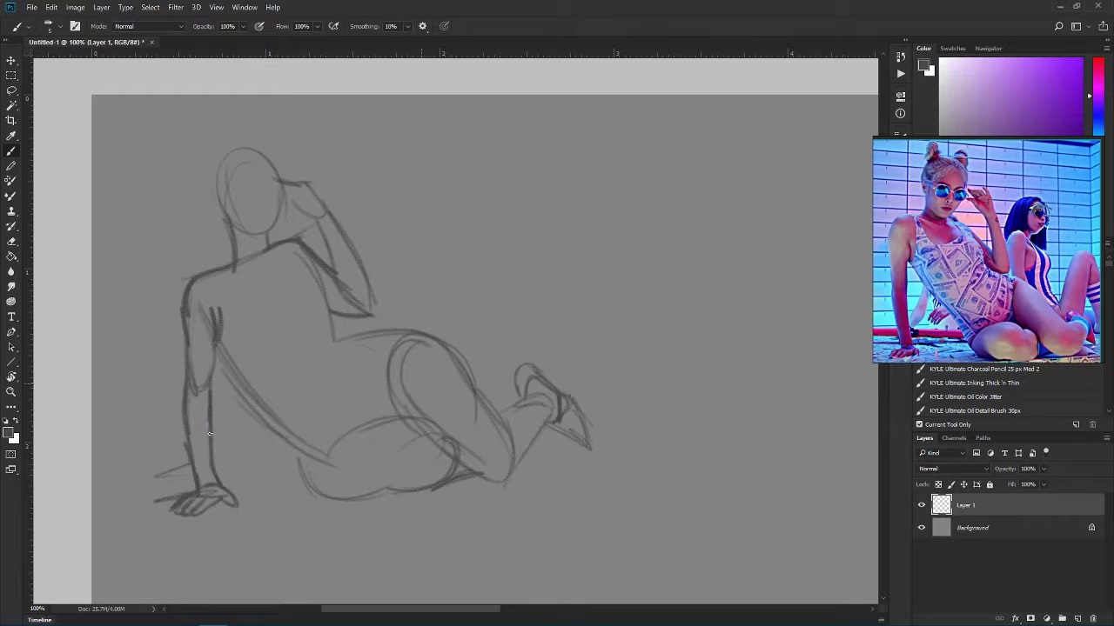
- Define the supporting forearm and wrist, and darken both sides of the torso down to the hip
drag(208, 423, 224, 485)
mouse_move(222, 494)
mouse_down()
mouse_move(242, 508)
mouse_move(207, 507)
mouse_up()
drag(216, 354, 252, 409)
drag(299, 258, 332, 322)
drag(310, 278, 332, 330)
drag(229, 388, 338, 501)
- Draw the far thigh's upper contour from the waist toward the knee, and mark the swimsuit's leg opening
mouse_move(331, 331)
mouse_down()
mouse_move(345, 359)
mouse_move(473, 395)
mouse_up()
drag(344, 357, 501, 425)
drag(323, 487, 428, 328)
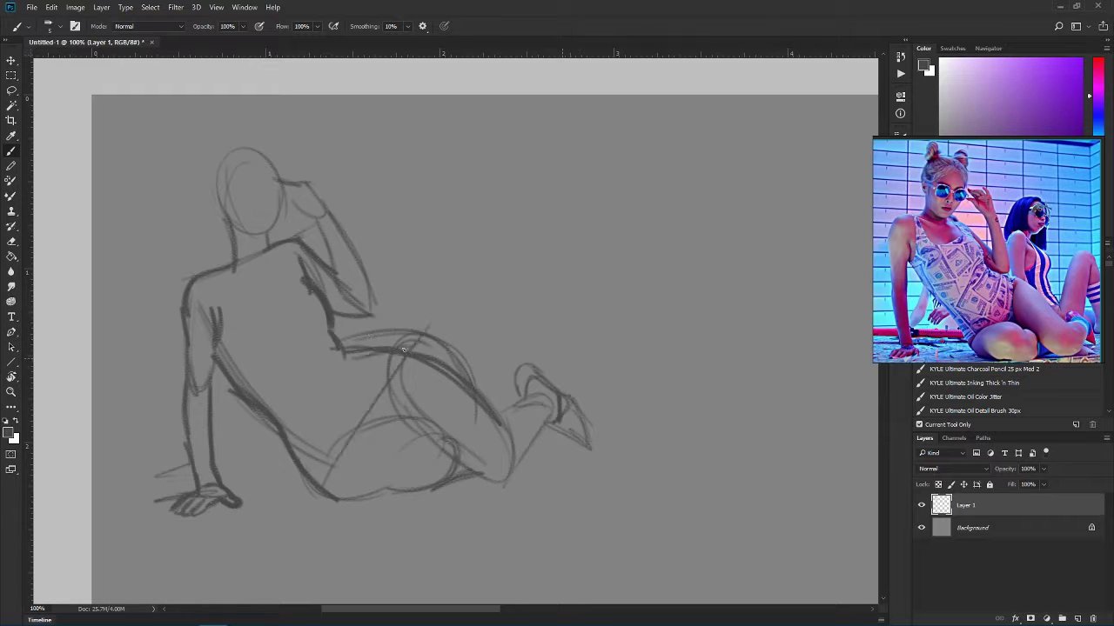
drag(340, 351, 414, 355)
mouse_move(426, 364)
mouse_down()
mouse_move(492, 419)
mouse_move(392, 426)
mouse_up()
- Outline the folded near thigh and its knee with darker strokes, including the underside
mouse_move(404, 426)
mouse_down()
mouse_move(335, 446)
mouse_move(306, 479)
mouse_up()
mouse_move(398, 423)
mouse_down()
mouse_move(361, 435)
mouse_move(318, 487)
mouse_up()
mouse_move(406, 425)
mouse_down()
mouse_move(440, 463)
mouse_move(345, 501)
mouse_move(355, 497)
mouse_up()
mouse_move(416, 437)
mouse_down()
mouse_move(466, 477)
mouse_move(404, 496)
mouse_up()
drag(461, 454, 466, 473)
drag(458, 426, 509, 453)
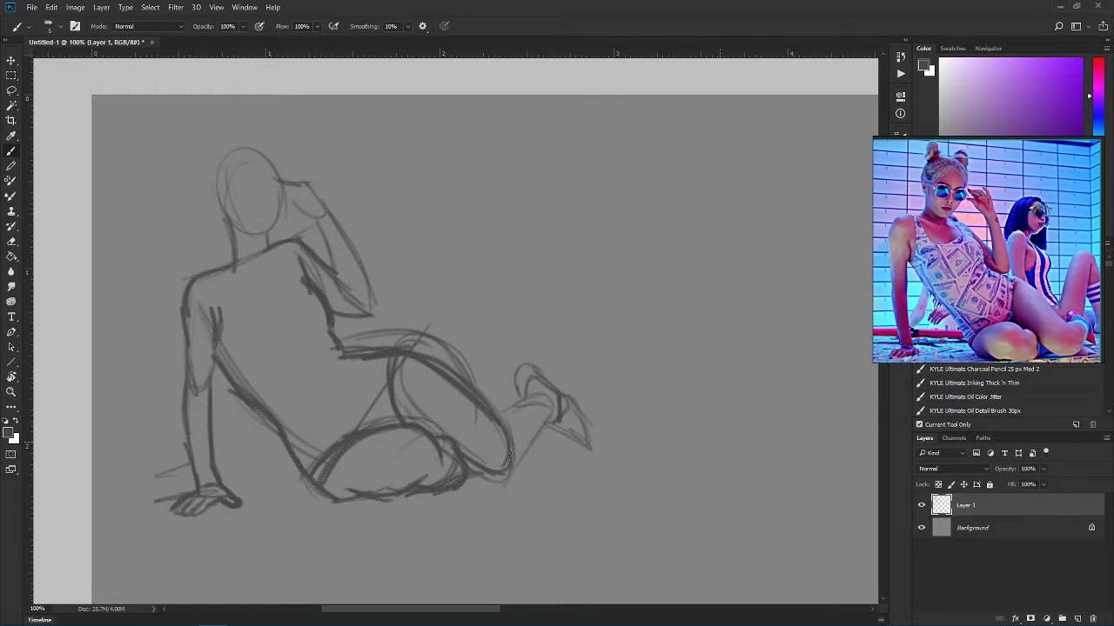
- Refine the far thigh's contour, and rework the outline of the near thigh and knee
drag(493, 413, 512, 449)
mouse_move(411, 354)
mouse_down()
mouse_move(475, 393)
mouse_move(421, 366)
mouse_up()
drag(420, 332, 485, 395)
drag(440, 454, 419, 480)
drag(440, 506, 359, 488)
drag(400, 429, 451, 446)
mouse_move(445, 442)
mouse_down()
mouse_move(467, 471)
mouse_move(336, 499)
mouse_move(364, 503)
mouse_up()
- Draw the far lower leg from the folded knee back to the ankle
drag(458, 492, 527, 463)
mouse_move(520, 471)
mouse_down()
mouse_move(553, 417)
mouse_move(519, 428)
mouse_up()
drag(503, 417, 543, 405)
drag(518, 405, 540, 392)
- Sketch the swimsuit's armhole and neckline, and touch up the lower side of the torso
drag(228, 270, 225, 351)
mouse_move(229, 269)
mouse_down()
mouse_move(245, 315)
mouse_move(301, 301)
mouse_move(280, 249)
mouse_up()
drag(261, 410, 291, 442)
- Sketch the jaw, hairline, two hair buns, sunglasses and facial features, and define the raised hand and forearm
mouse_move(222, 187)
mouse_down()
mouse_move(234, 247)
mouse_move(271, 239)
mouse_up()
drag(271, 240, 284, 200)
mouse_move(214, 194)
mouse_down()
mouse_move(225, 217)
mouse_move(267, 154)
mouse_up()
drag(266, 153, 285, 183)
drag(209, 166, 223, 155)
drag(256, 156, 275, 153)
mouse_move(214, 191)
mouse_down()
mouse_move(244, 206)
mouse_move(276, 165)
mouse_move(246, 217)
mouse_move(261, 216)
mouse_up()
mouse_move(264, 194)
mouse_down()
mouse_move(271, 217)
mouse_move(303, 207)
mouse_move(323, 231)
mouse_move(315, 188)
mouse_move(366, 281)
mouse_up()
drag(234, 192, 244, 196)
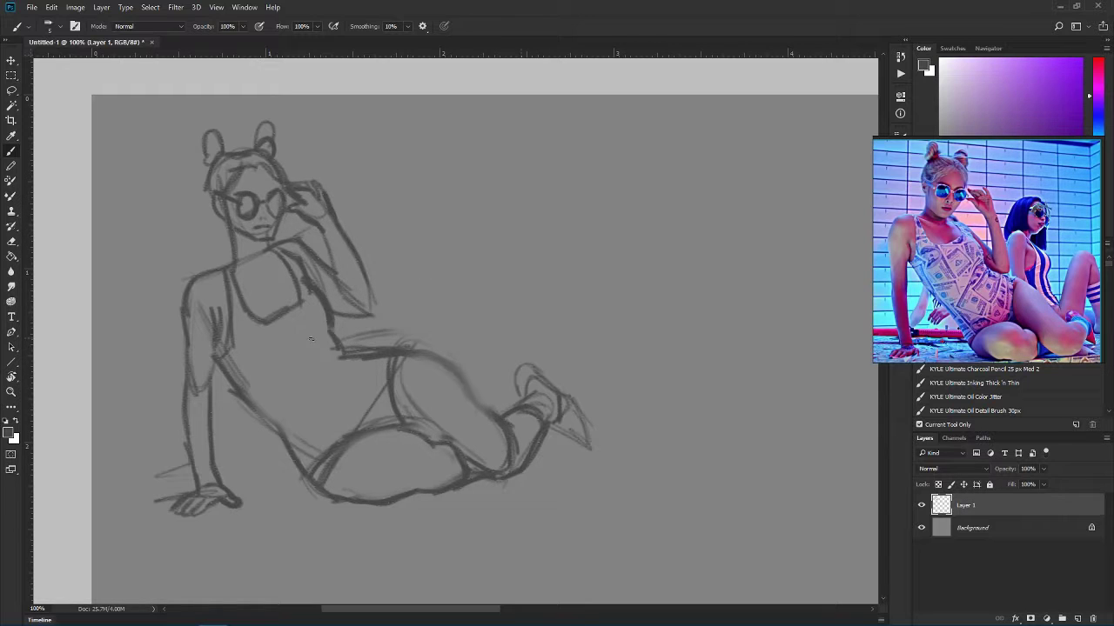
- Reshape the swimsuit's scooped neckline, and refine the neck base and shoulder line
drag(268, 319, 312, 292)
mouse_move(247, 265)
mouse_down()
mouse_move(291, 243)
mouse_move(280, 252)
mouse_up()
mouse_move(190, 281)
mouse_down()
mouse_move(218, 264)
mouse_move(251, 268)
mouse_up()
drag(232, 254, 216, 267)
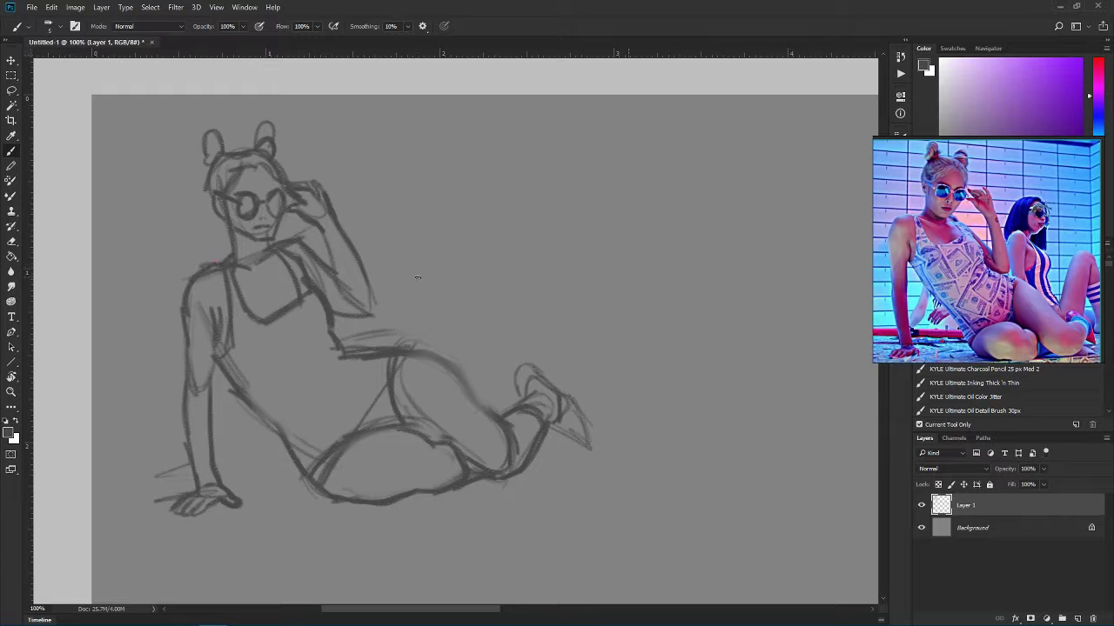
mouse_move(254, 320)
mouse_down()
mouse_move(284, 315)
mouse_move(307, 285)
mouse_up()
mouse_move(273, 257)
mouse_down()
mouse_move(302, 302)
mouse_move(276, 320)
mouse_up()
- Choose black, reduce the brush size, and ink the hair buns, head, face and sunglasses
mouse_move(986, 287)
mouse_down()
mouse_move(959, 312)
mouse_move(995, 374)
mouse_up()
click(942, 216)
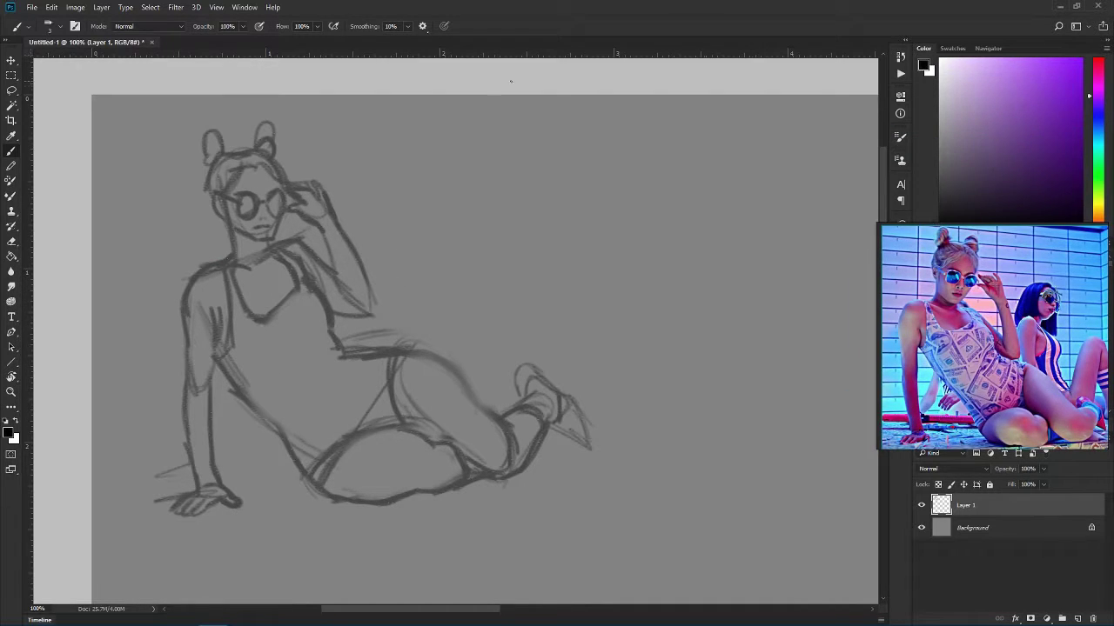
key(bracketleft)
key(bracketleft)
mouse_move(210, 164)
mouse_down()
mouse_move(206, 138)
mouse_move(225, 158)
mouse_move(207, 213)
mouse_move(249, 247)
mouse_move(277, 214)
mouse_up()
drag(231, 162, 280, 157)
mouse_move(254, 162)
mouse_down()
mouse_move(261, 137)
mouse_move(256, 150)
mouse_up()
mouse_move(225, 209)
mouse_down()
mouse_move(238, 197)
mouse_move(286, 198)
mouse_move(267, 219)
mouse_move(252, 212)
mouse_move(275, 202)
mouse_move(277, 219)
mouse_move(256, 167)
mouse_move(286, 169)
mouse_move(287, 198)
mouse_up()
- Ink the neck, shoulder, and supporting arm down to the hand on the ground
mouse_move(228, 226)
mouse_down()
mouse_move(231, 258)
mouse_move(268, 268)
mouse_move(190, 273)
mouse_move(187, 383)
mouse_up()
drag(219, 298, 212, 367)
drag(223, 301, 217, 315)
drag(214, 357, 214, 483)
mouse_move(186, 376)
mouse_down()
mouse_move(195, 489)
mouse_move(178, 503)
mouse_move(229, 509)
mouse_move(226, 496)
mouse_up()
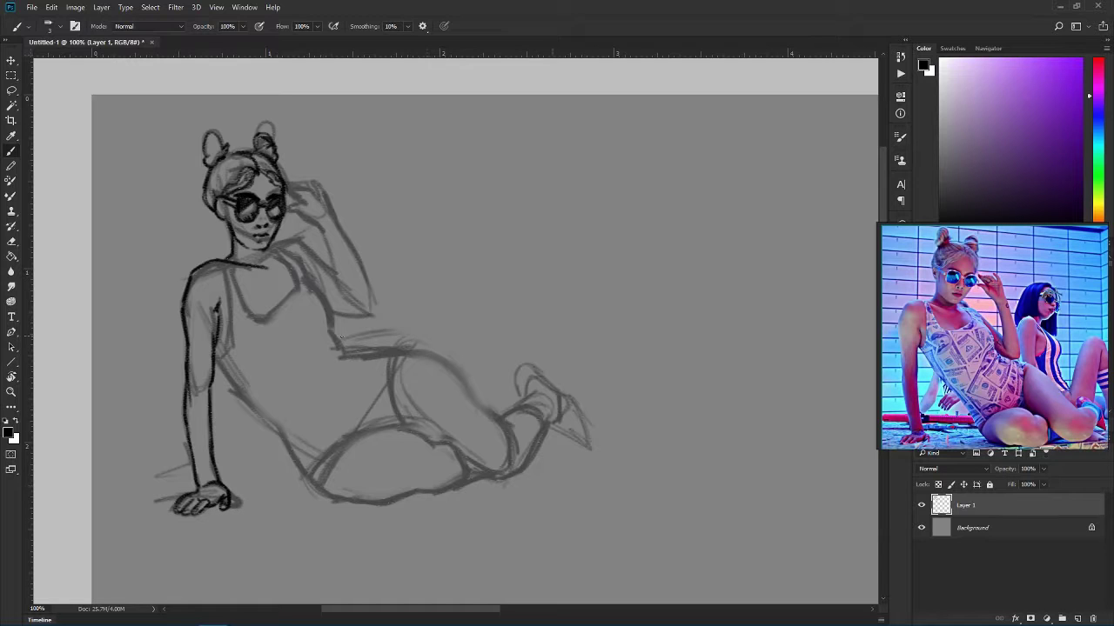
- Ink the torso's lower side and the near thigh and knee, erasing stray lines beside the knee
mouse_move(215, 348)
mouse_down()
mouse_move(318, 483)
mouse_move(370, 503)
mouse_move(452, 488)
mouse_up()
drag(429, 439, 455, 473)
mouse_move(325, 463)
mouse_down()
mouse_move(431, 425)
mouse_move(402, 429)
mouse_move(433, 447)
mouse_up()
drag(321, 484, 343, 443)
key(e)
drag(448, 436, 456, 451)
key(b)
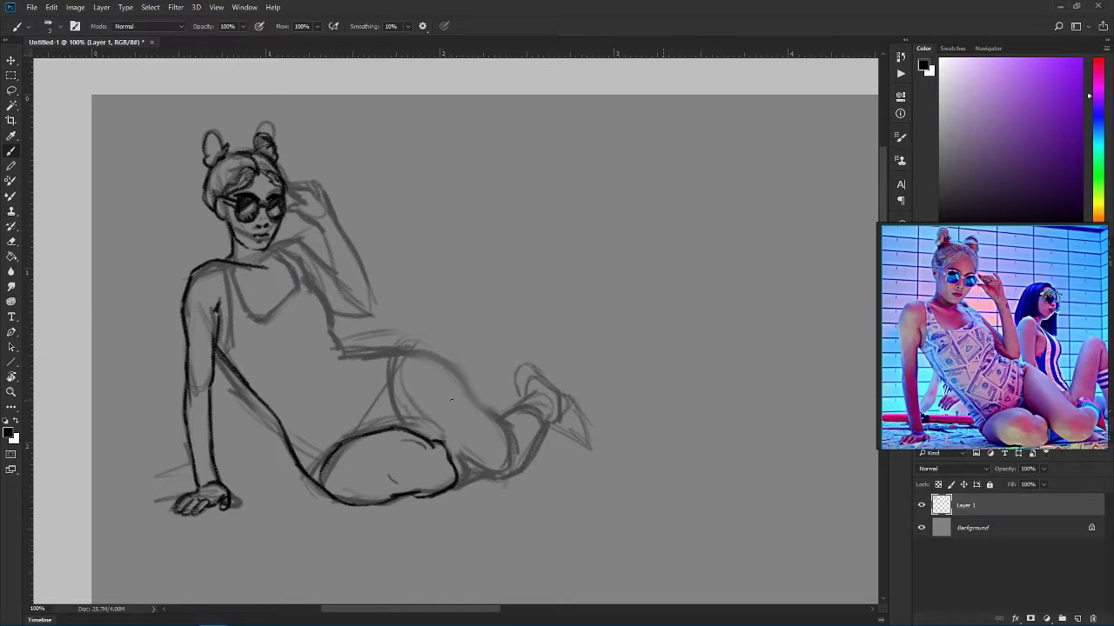
- Ink the swimsuit's armhole and neckline, erasing stray marks, and trace the raised hand and arm to the elbow
mouse_move(223, 348)
mouse_down()
mouse_move(217, 265)
mouse_move(261, 320)
mouse_move(308, 280)
mouse_move(345, 350)
mouse_move(318, 338)
mouse_up()
right_click(336, 339)
key(e)
drag(261, 359, 268, 315)
key(b)
drag(256, 315, 285, 296)
mouse_move(331, 263)
mouse_down()
mouse_move(352, 302)
mouse_move(303, 220)
mouse_move(318, 176)
mouse_up()
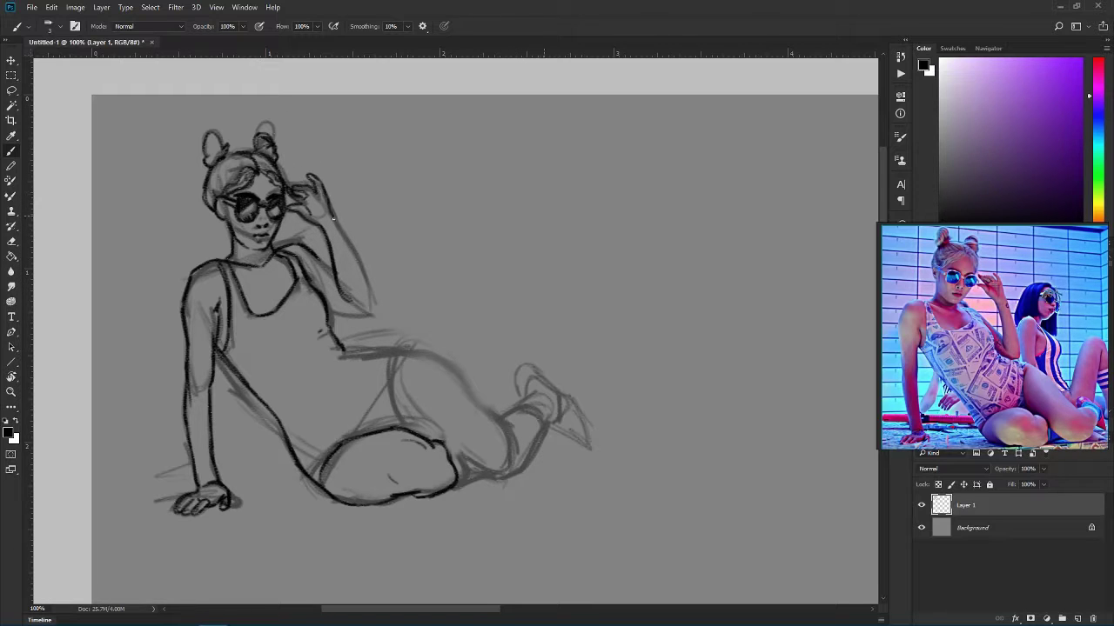
mouse_move(333, 218)
mouse_down()
mouse_move(372, 315)
mouse_move(331, 314)
mouse_move(369, 312)
mouse_up()
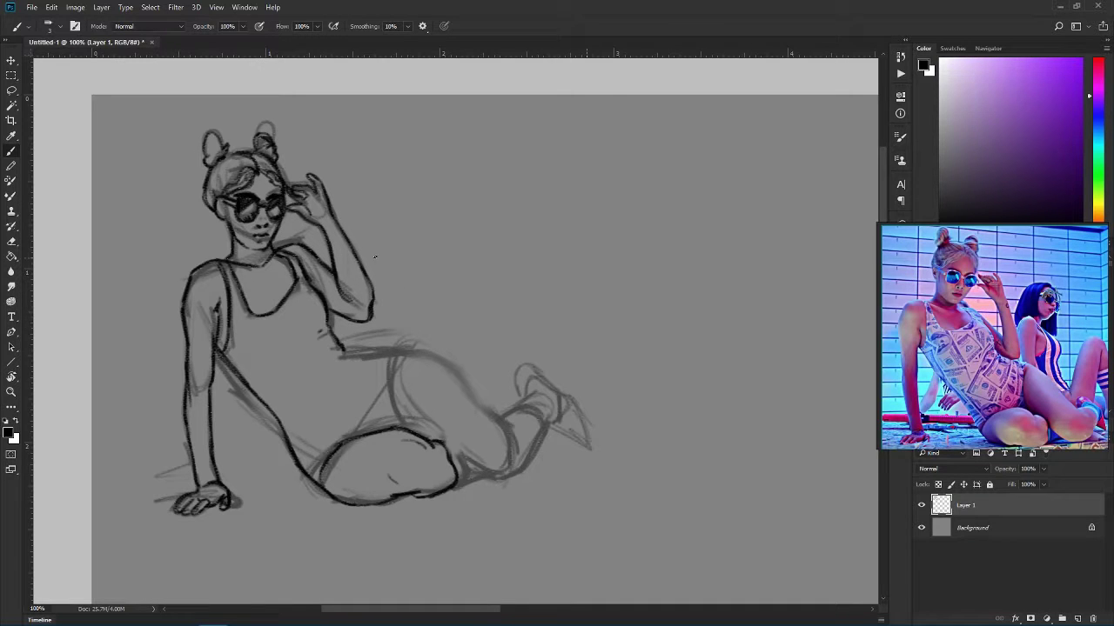
- Ink the swimsuit's leg opening, the far thigh and knee, and the lower leg to the ankle
mouse_move(340, 353)
mouse_down()
mouse_move(365, 347)
mouse_move(383, 430)
mouse_up()
mouse_move(374, 351)
mouse_down()
mouse_move(430, 374)
mouse_move(508, 445)
mouse_up()
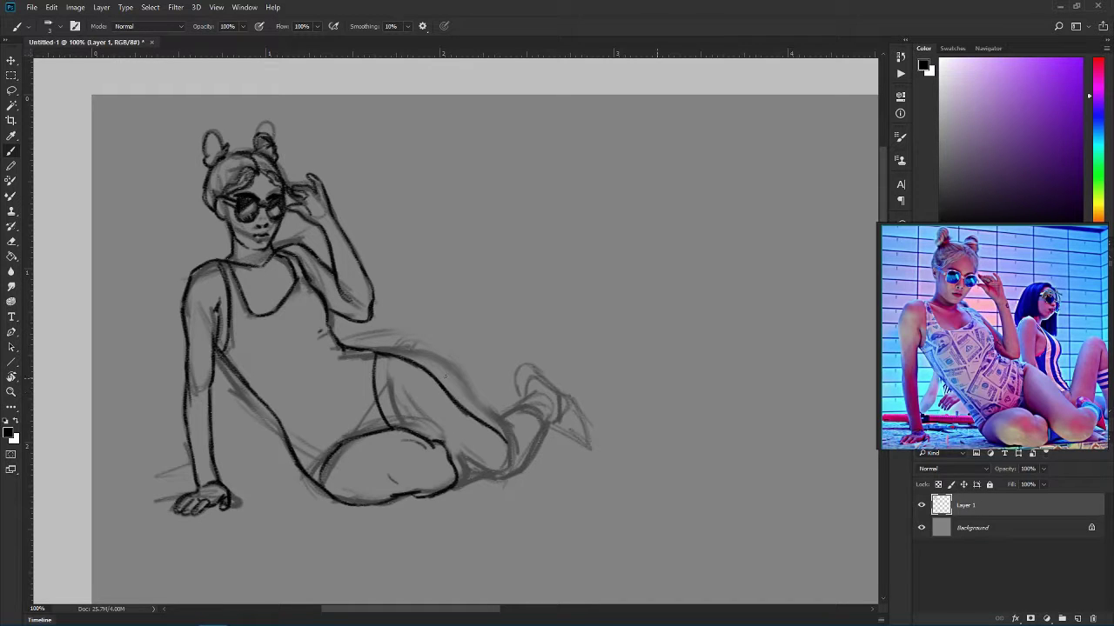
mouse_move(449, 465)
mouse_down()
mouse_move(510, 469)
mouse_move(493, 476)
mouse_up()
mouse_move(536, 439)
mouse_down()
mouse_move(539, 379)
mouse_move(546, 437)
mouse_up()
mouse_move(526, 391)
mouse_down()
mouse_move(558, 419)
mouse_move(547, 422)
mouse_up()
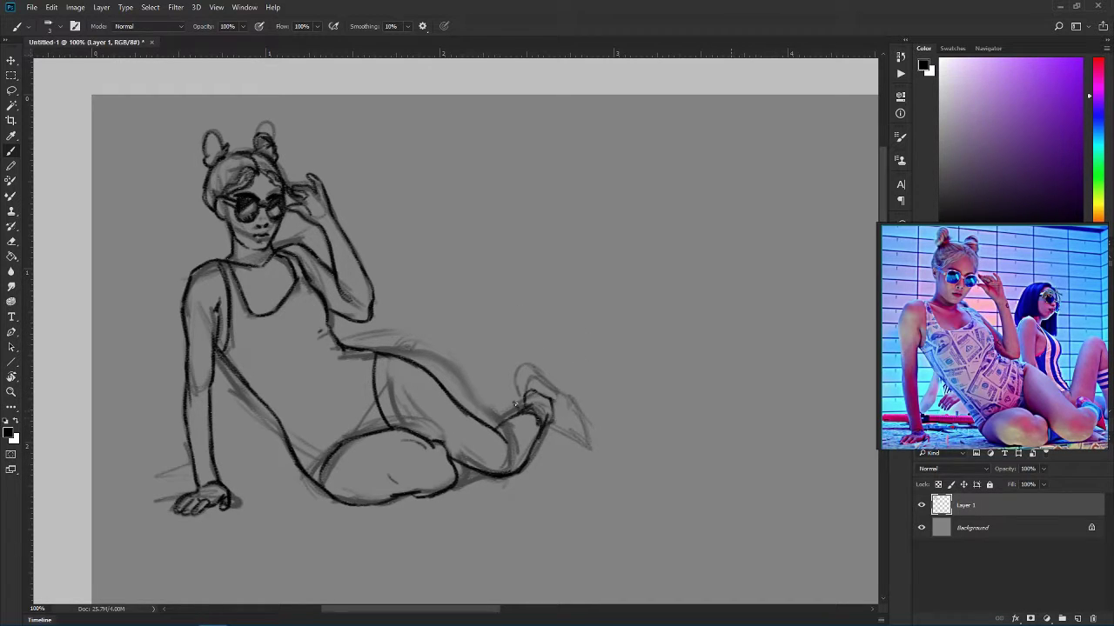
- Ink the far foot and its shoe, and strengthen the line joining the two knees
mouse_move(527, 381)
mouse_down()
mouse_move(563, 418)
mouse_move(546, 422)
mouse_move(576, 441)
mouse_up()
drag(554, 407, 578, 444)
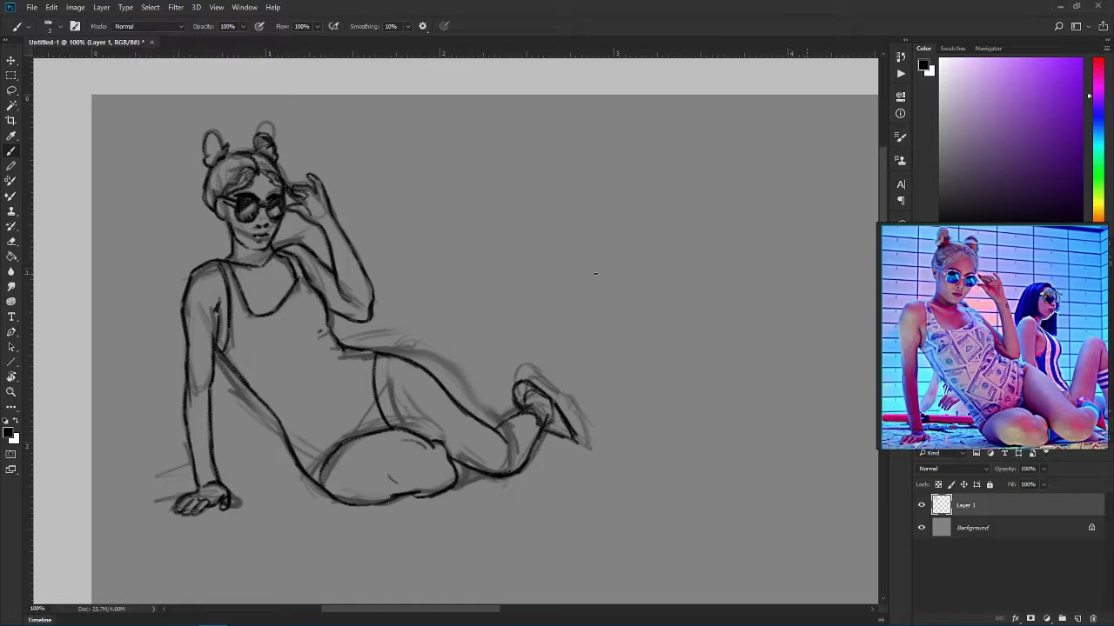
drag(522, 402, 524, 402)
drag(514, 388, 522, 410)
drag(541, 395, 521, 399)
drag(485, 469, 447, 493)
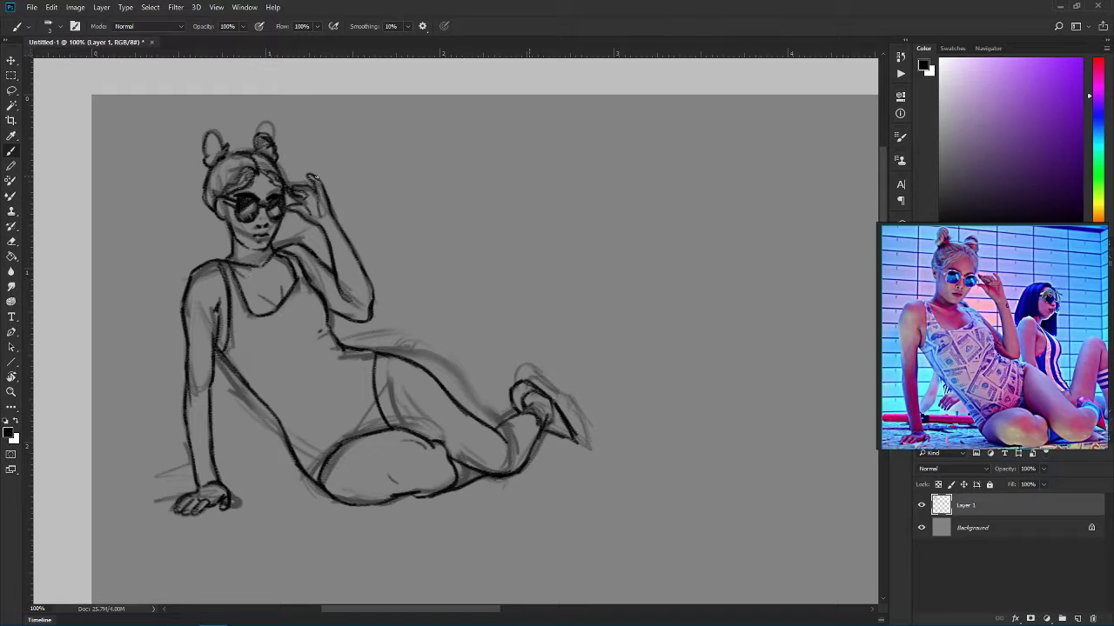
- Darken the parted hair above the forehead with short strokes
drag(315, 179, 318, 212)
key(ctrl+z)
drag(258, 162, 246, 185)
drag(257, 160, 268, 171)
- Choose a light grey and paint highlights on the face, forehead, sunglasses and hair
click(949, 94)
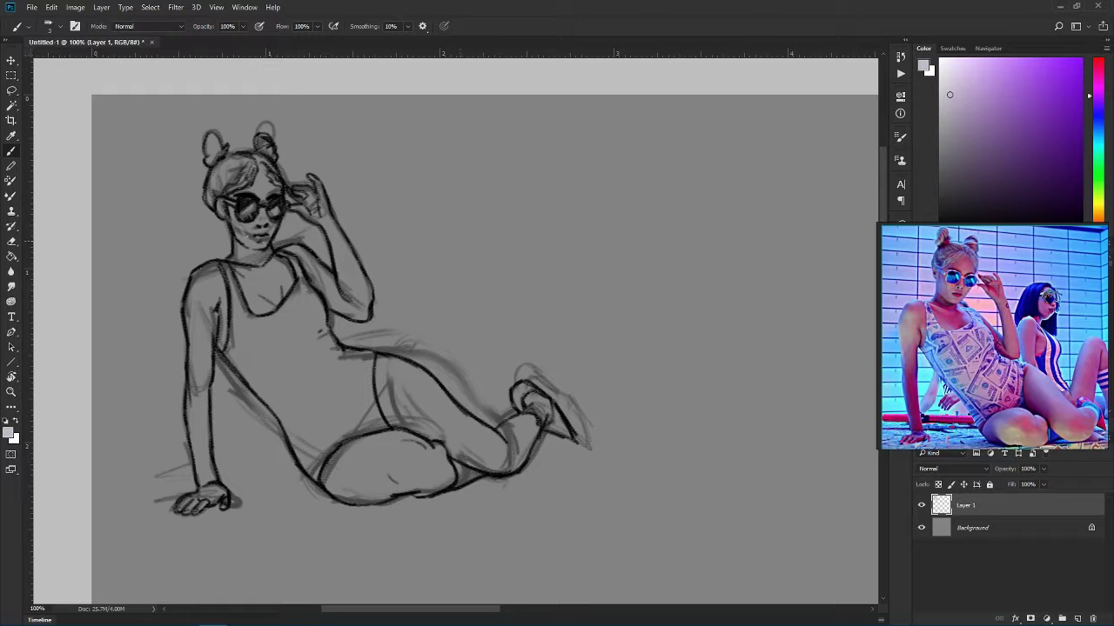
drag(244, 228, 261, 245)
drag(260, 184, 283, 202)
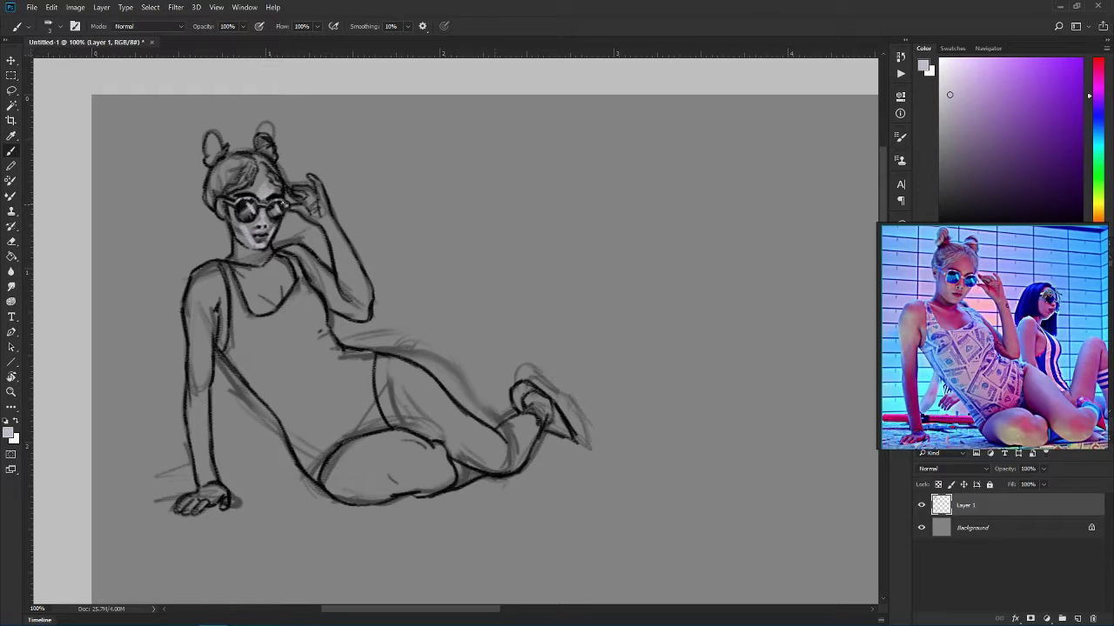
mouse_move(241, 159)
mouse_down()
mouse_move(272, 165)
mouse_move(267, 136)
mouse_move(218, 146)
mouse_move(212, 193)
mouse_up()
drag(249, 225, 253, 236)
- Add light grey highlights to the raised forearm, chest, supporting arm, and near thigh and knee
drag(332, 218, 356, 300)
mouse_move(254, 295)
mouse_down()
mouse_move(261, 305)
mouse_move(279, 259)
mouse_move(290, 287)
mouse_up()
mouse_move(194, 291)
mouse_down()
mouse_move(210, 315)
mouse_move(191, 352)
mouse_move(188, 439)
mouse_up()
drag(392, 474, 452, 491)
drag(388, 445, 433, 438)
drag(360, 472, 383, 457)
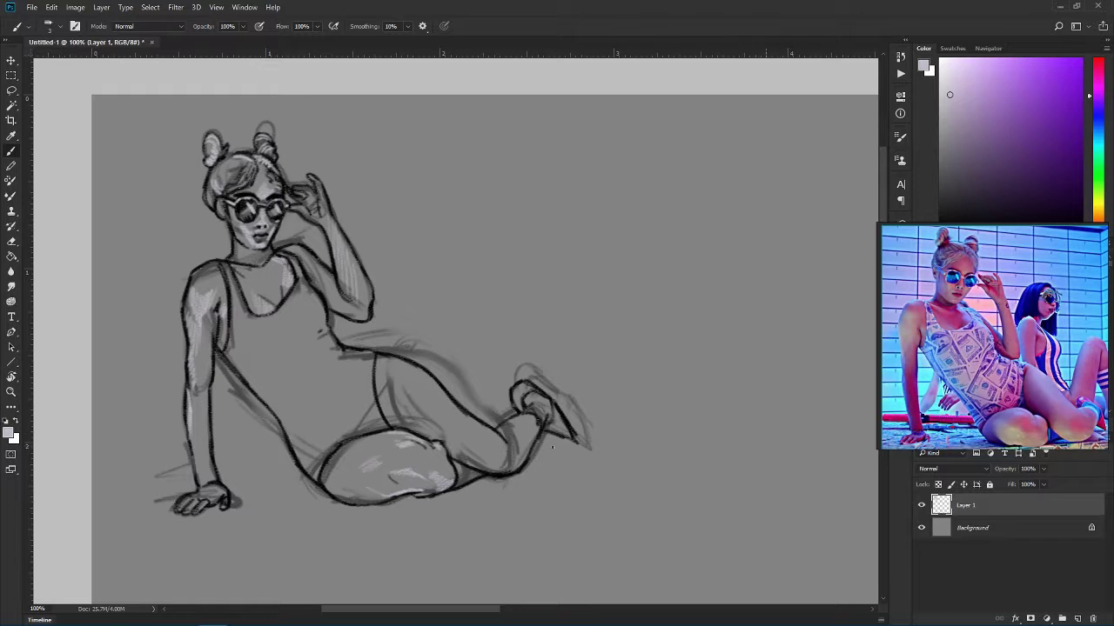
- Add light grey highlights along the far thigh, knee and lower leg
mouse_move(474, 468)
mouse_down()
mouse_move(523, 470)
mouse_move(513, 472)
mouse_up()
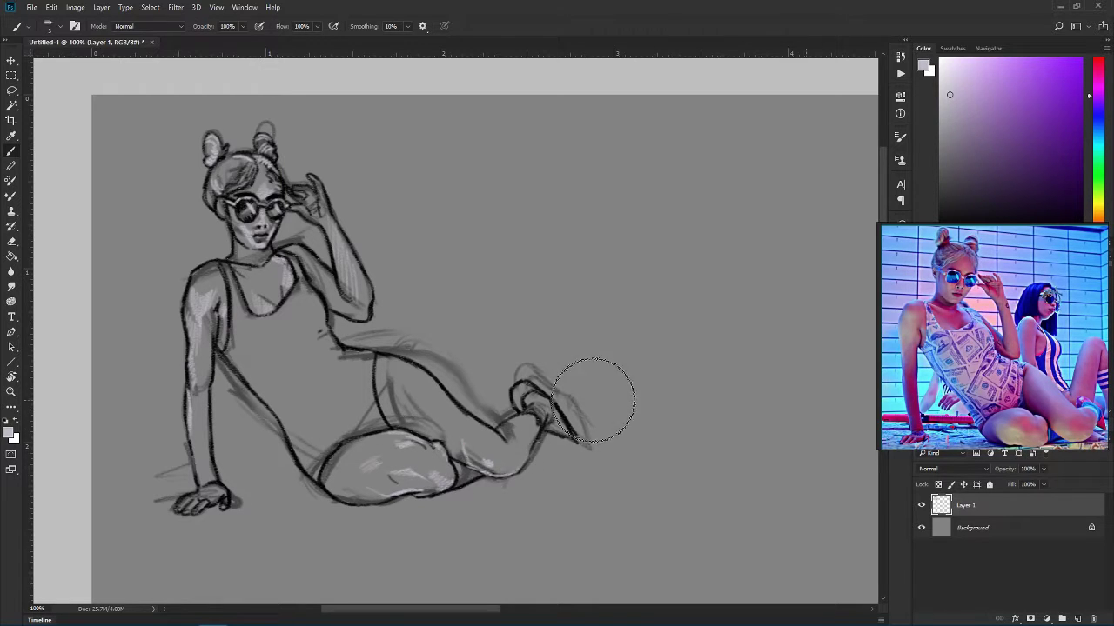
mouse_move(524, 410)
mouse_down()
mouse_move(541, 421)
mouse_move(520, 469)
mouse_up()
drag(498, 430, 512, 439)
drag(393, 365, 444, 407)
drag(383, 355, 423, 372)
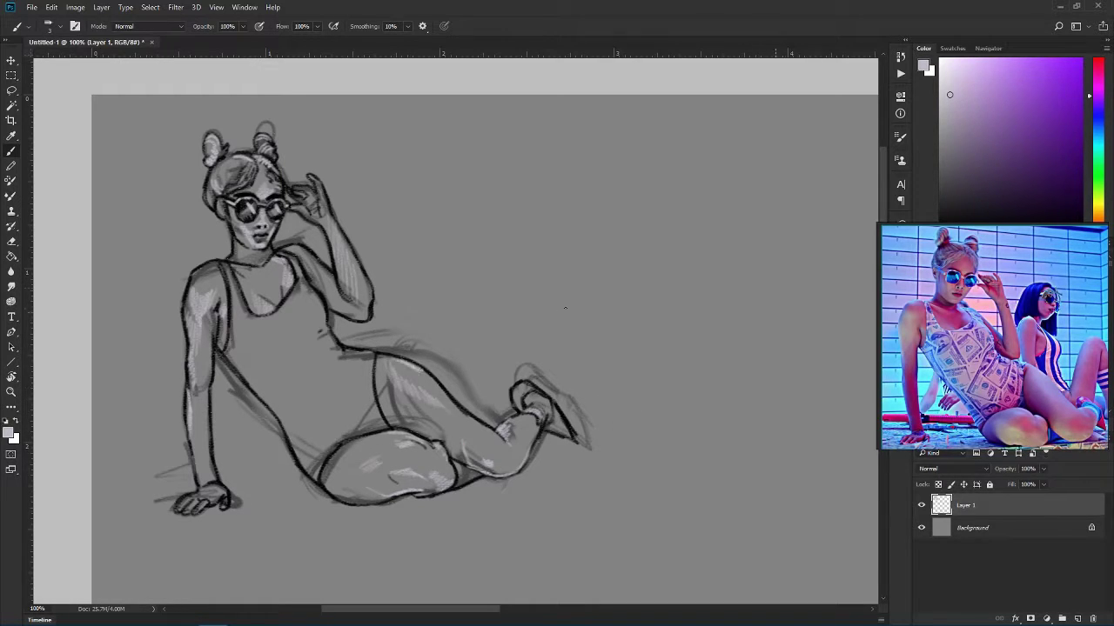
- Hatch light grey highlights along the swimsuit's sides, strap and hip
drag(233, 342, 317, 478)
drag(284, 253, 339, 348)
drag(362, 351, 375, 360)
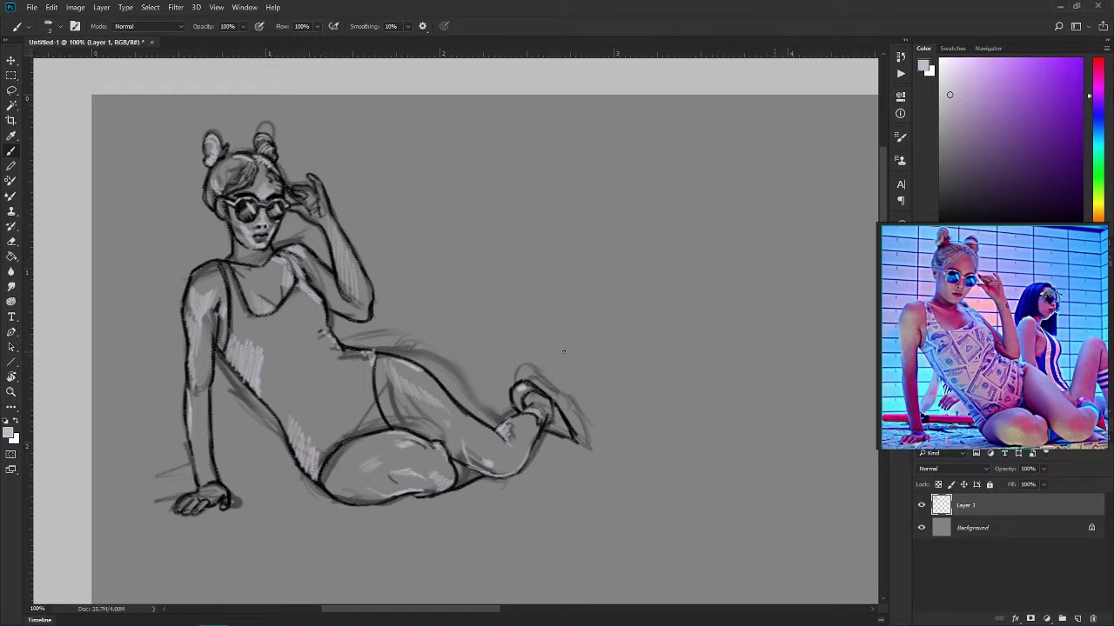
- Sample a dark grey from the drawing and shade the swimsuit's hip area and the near thigh
alt+click(390, 409)
drag(360, 381, 325, 436)
mouse_move(374, 385)
mouse_down()
mouse_move(338, 440)
mouse_move(360, 430)
mouse_up()
drag(332, 471, 381, 497)
drag(337, 455, 348, 498)
drag(407, 438, 371, 459)
drag(376, 440, 348, 454)
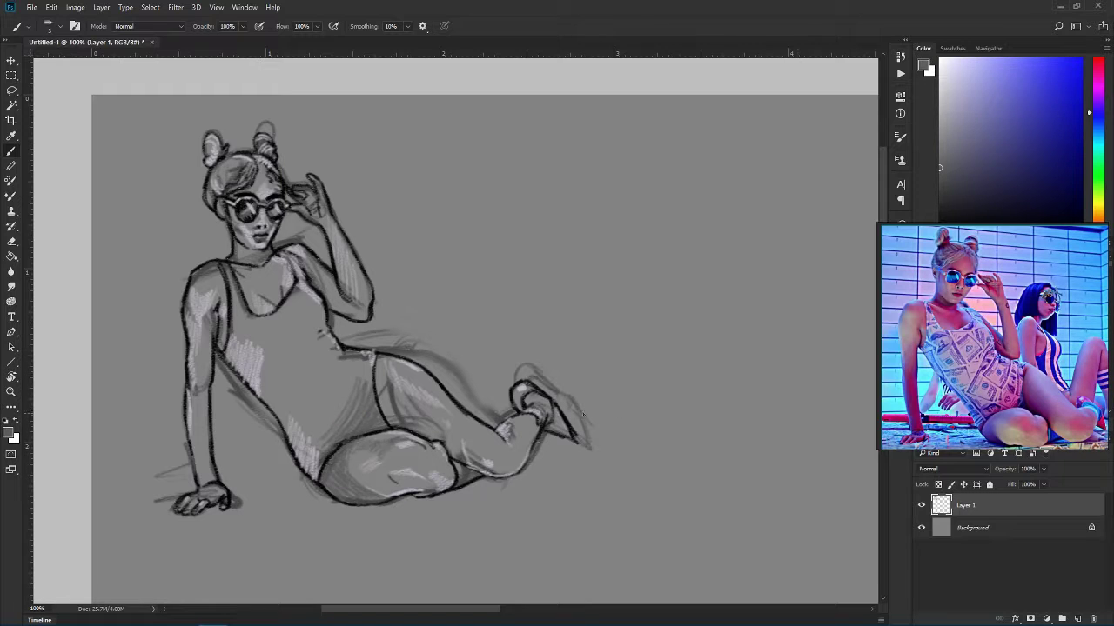
- Shade the far thigh, knee, lower leg and foot with dark grey hatching
drag(379, 371, 400, 420)
drag(404, 397, 418, 426)
drag(419, 406, 451, 451)
drag(508, 440, 494, 465)
drag(531, 415, 518, 444)
drag(536, 420, 529, 443)
drag(522, 393, 513, 408)
drag(550, 403, 552, 415)
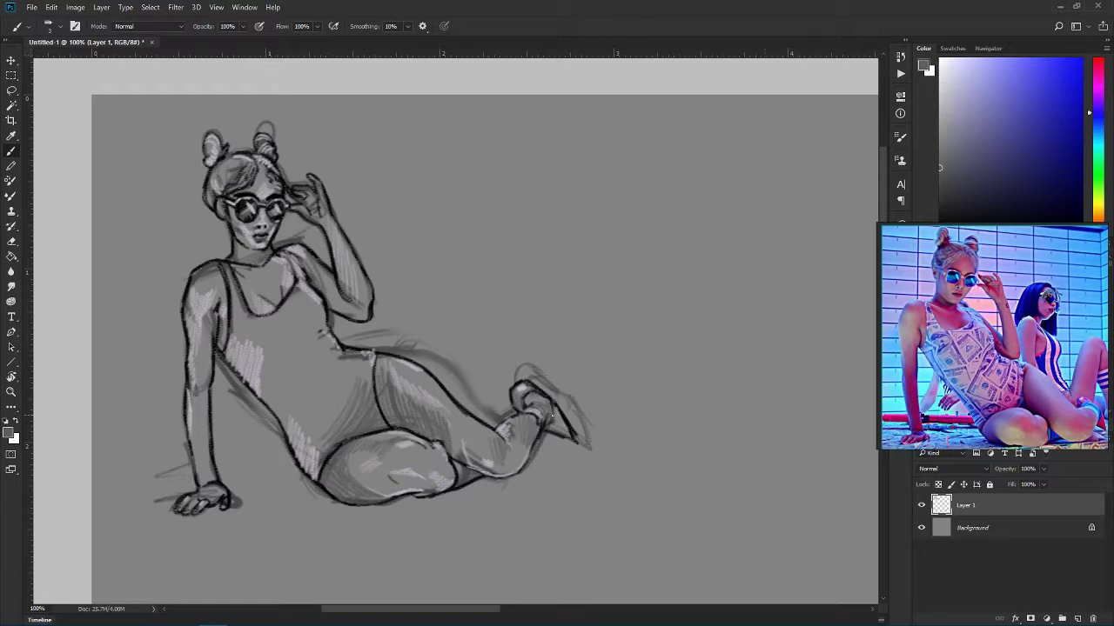
- Shade the swimsuit's waist, the raised upper arm, and the supporting forearm and hand with dark grey
drag(328, 332, 312, 358)
drag(308, 263, 319, 280)
drag(322, 276, 350, 311)
drag(207, 383, 192, 421)
drag(208, 404, 194, 453)
mouse_move(208, 438)
mouse_down()
mouse_move(199, 487)
mouse_move(223, 498)
mouse_up()
drag(204, 501, 191, 510)
- Shade the upper chest, neck and cheek with dark grey
drag(256, 276, 240, 294)
mouse_move(268, 266)
mouse_down()
mouse_move(253, 298)
mouse_move(261, 303)
mouse_up()
mouse_move(245, 205)
mouse_down()
mouse_move(228, 230)
mouse_move(254, 252)
mouse_up()
- Reset the brush colour to black and deepen the shadows under the near thigh, behind the knee and on the raised upper arm
key(d)
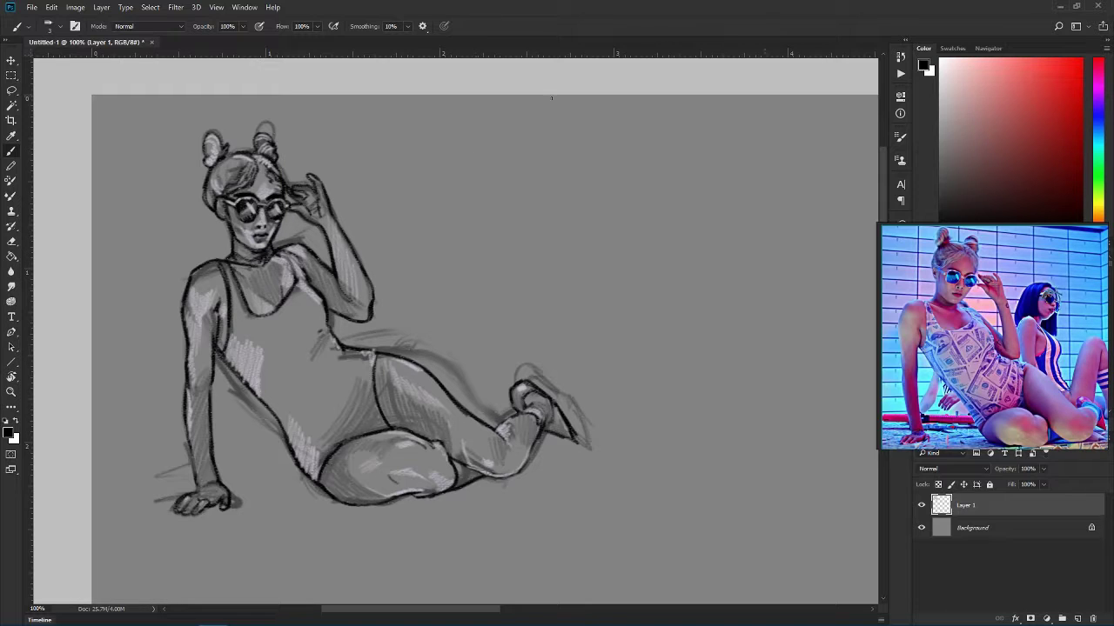
drag(352, 487, 389, 499)
drag(347, 479, 392, 498)
drag(461, 485, 480, 471)
drag(327, 301, 354, 319)
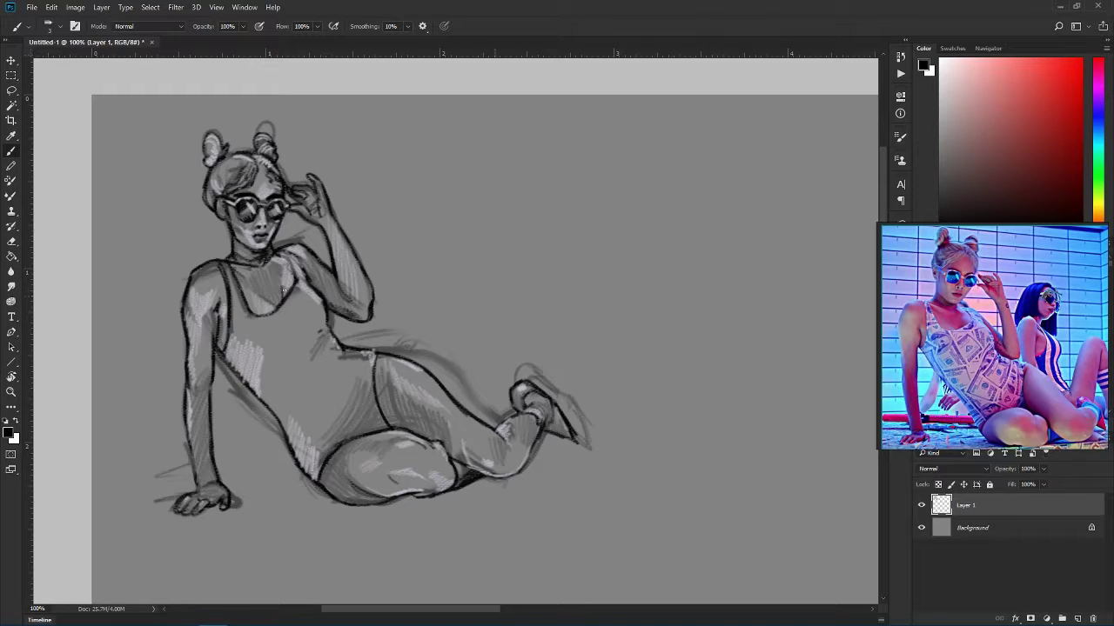
- Sample dark grey and start a new figure on empty canvas beside the seated woman, sketching its head, neck and shoulders
alt+click(360, 453)
alt+click(258, 391)
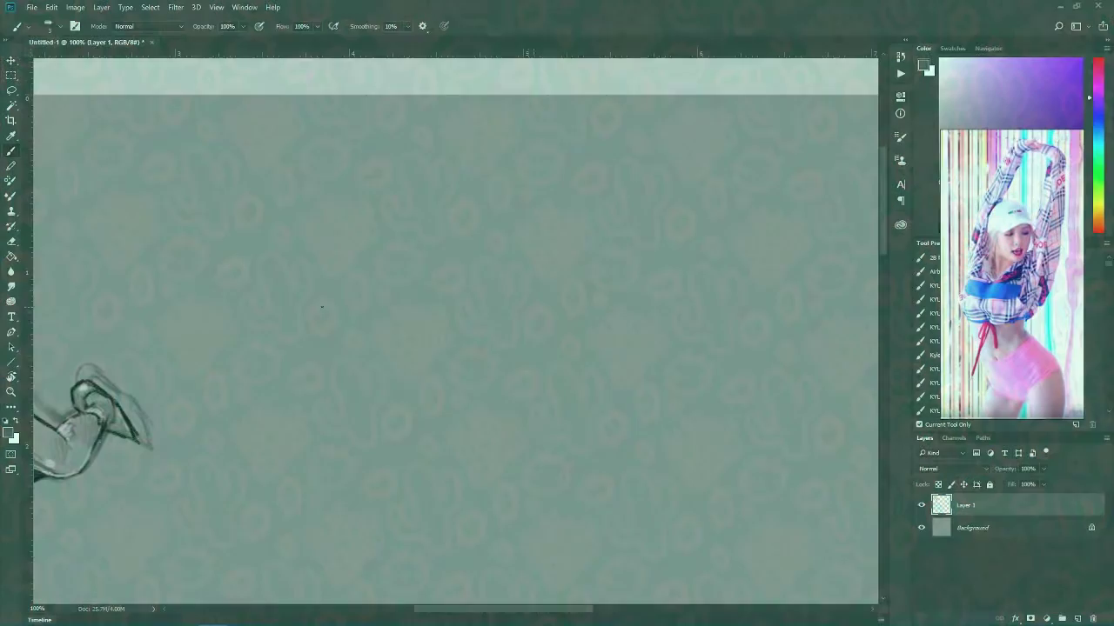
mouse_move(315, 334)
mouse_down()
mouse_move(318, 300)
mouse_move(325, 343)
mouse_up()
mouse_move(250, 321)
mouse_down()
mouse_move(247, 295)
mouse_move(304, 301)
mouse_up()
drag(354, 300, 334, 315)
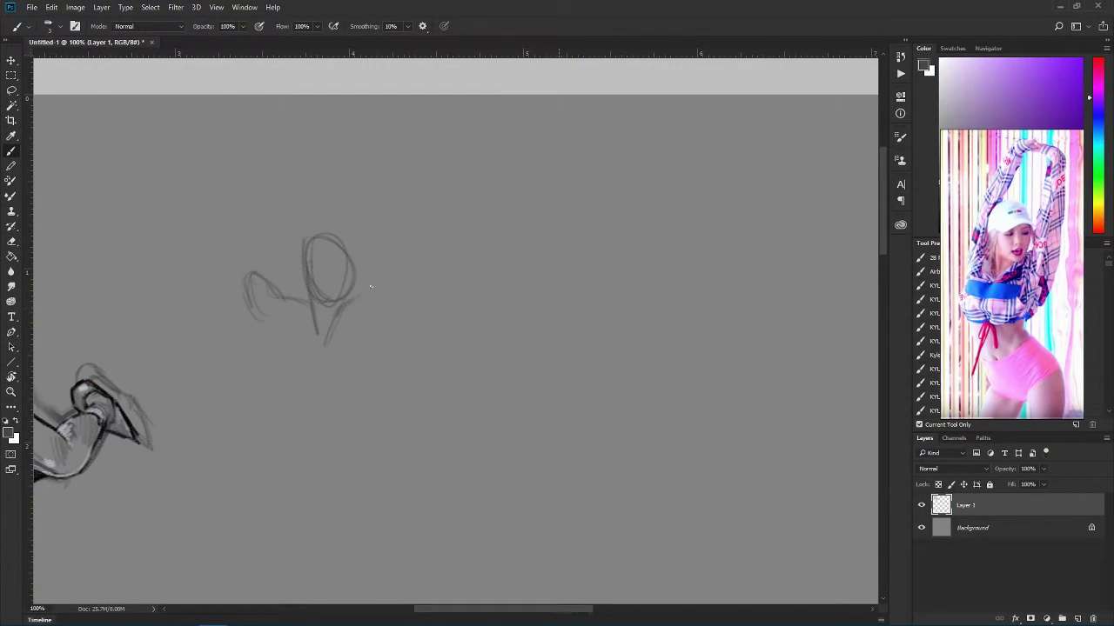
drag(383, 285, 357, 311)
- Sketch both arms raised and bent above the new figure's head, with upper arms and forearms
drag(284, 186, 247, 293)
mouse_move(299, 118)
mouse_down()
mouse_move(280, 180)
mouse_move(354, 162)
mouse_move(258, 240)
mouse_up()
drag(294, 233, 274, 221)
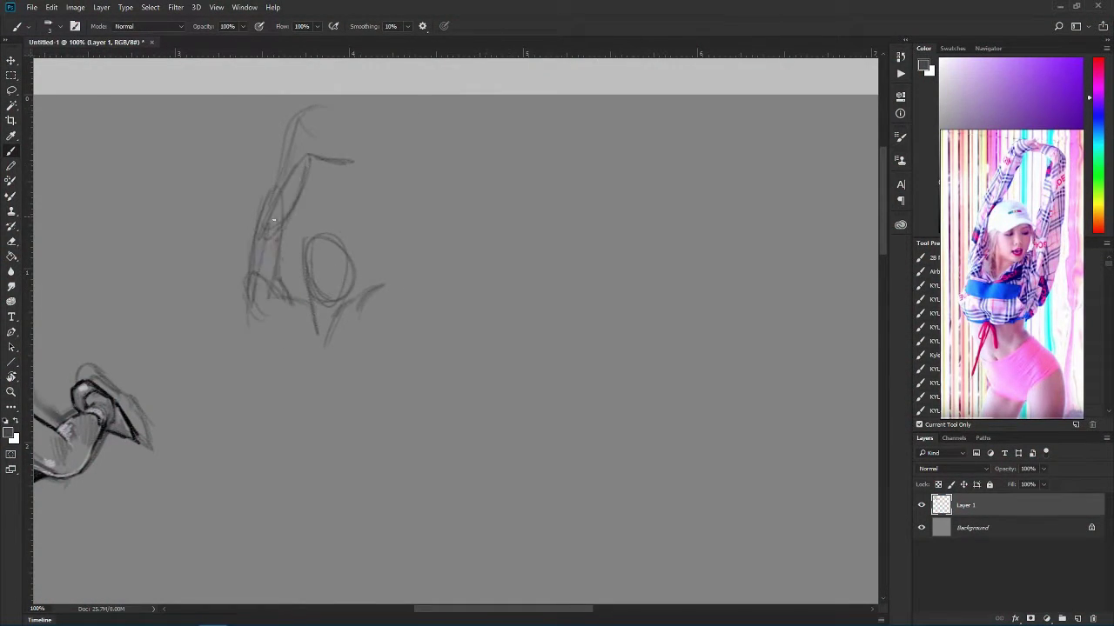
drag(311, 157, 386, 243)
mouse_move(369, 162)
mouse_down()
mouse_move(401, 295)
mouse_move(336, 321)
mouse_up()
drag(398, 243, 383, 322)
- Sketch the new figure's torso tapering downward, and reinforce the contours of the raised arm on its left side
mouse_move(388, 296)
mouse_down()
mouse_move(329, 324)
mouse_move(354, 420)
mouse_up()
drag(360, 417, 303, 428)
drag(281, 343, 299, 430)
drag(261, 302, 283, 374)
drag(257, 276, 294, 334)
drag(288, 183, 258, 296)
drag(285, 228, 261, 284)
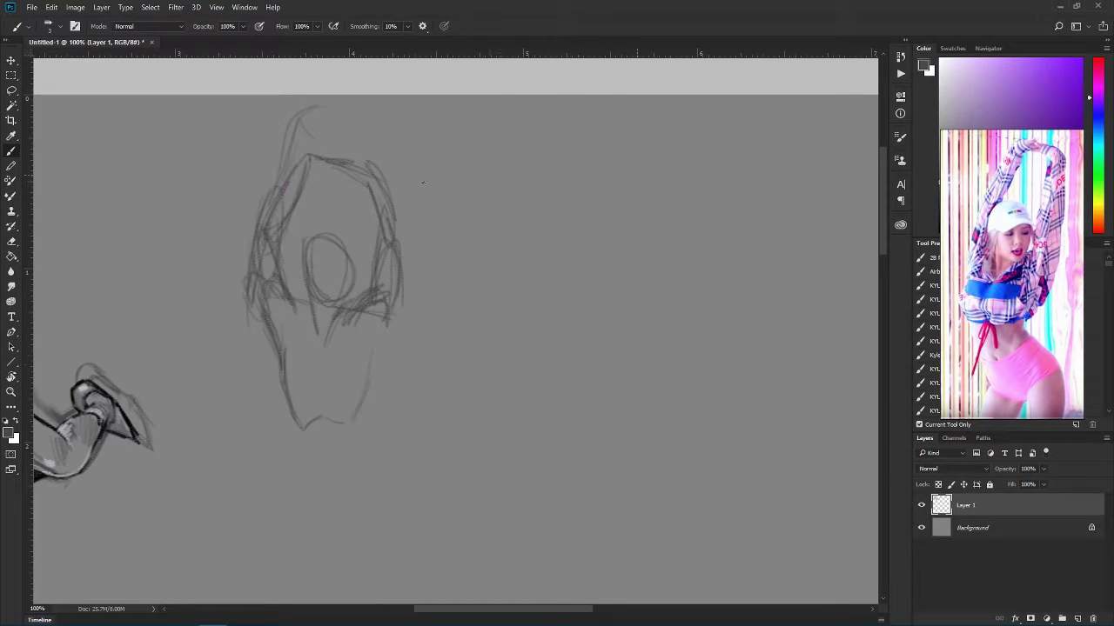
- Sketch the raised-arm figure's waist, the curve of both hips and the first thigh lines below the torso
drag(382, 322, 360, 422)
drag(358, 393, 438, 484)
drag(390, 425, 430, 499)
mouse_move(299, 432)
mouse_down()
mouse_move(353, 505)
mouse_move(284, 571)
mouse_up()
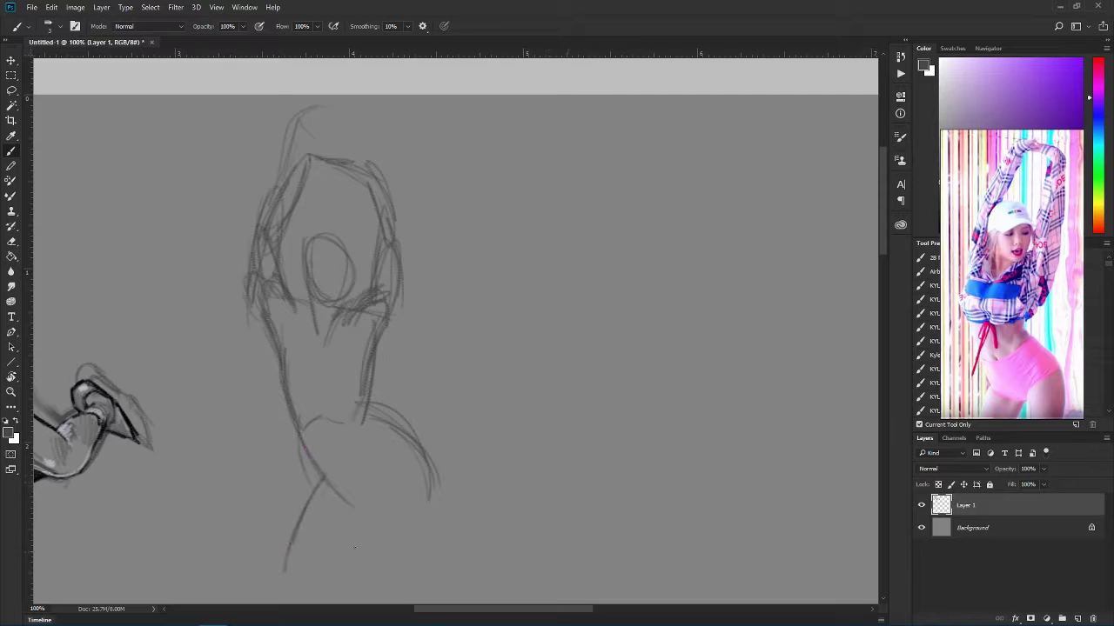
drag(362, 531, 348, 569)
drag(433, 449, 454, 564)
drag(402, 513, 404, 574)
- Sketch the angled lower edge of the pelvis and add the inner and outer contours of both thighs
drag(439, 477, 402, 520)
drag(342, 497, 400, 519)
drag(439, 469, 382, 522)
drag(397, 522, 402, 570)
drag(379, 520, 355, 573)
drag(333, 484, 306, 559)
drag(334, 481, 296, 580)
- Draw the torso's curved centre line and the shorts' waistband, and reinforce the contours of the waist, hips and outer thigh
drag(338, 349, 390, 505)
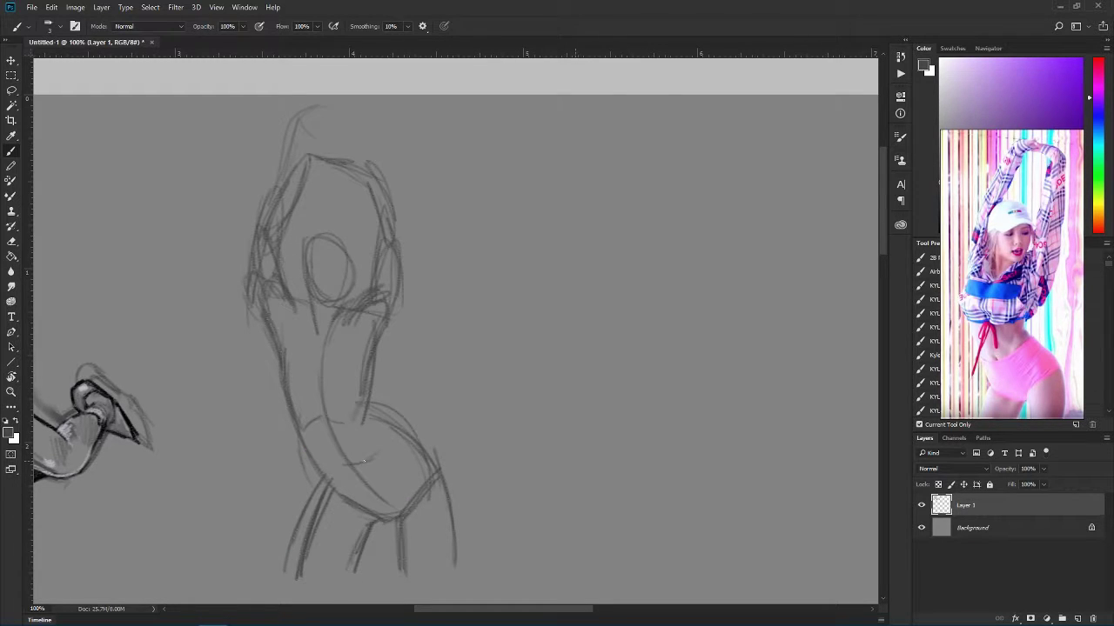
drag(396, 426, 314, 466)
drag(412, 439, 454, 524)
drag(445, 470, 460, 553)
drag(401, 427, 435, 459)
mouse_move(371, 402)
mouse_down()
mouse_move(395, 425)
mouse_move(360, 426)
mouse_up()
drag(379, 347, 364, 428)
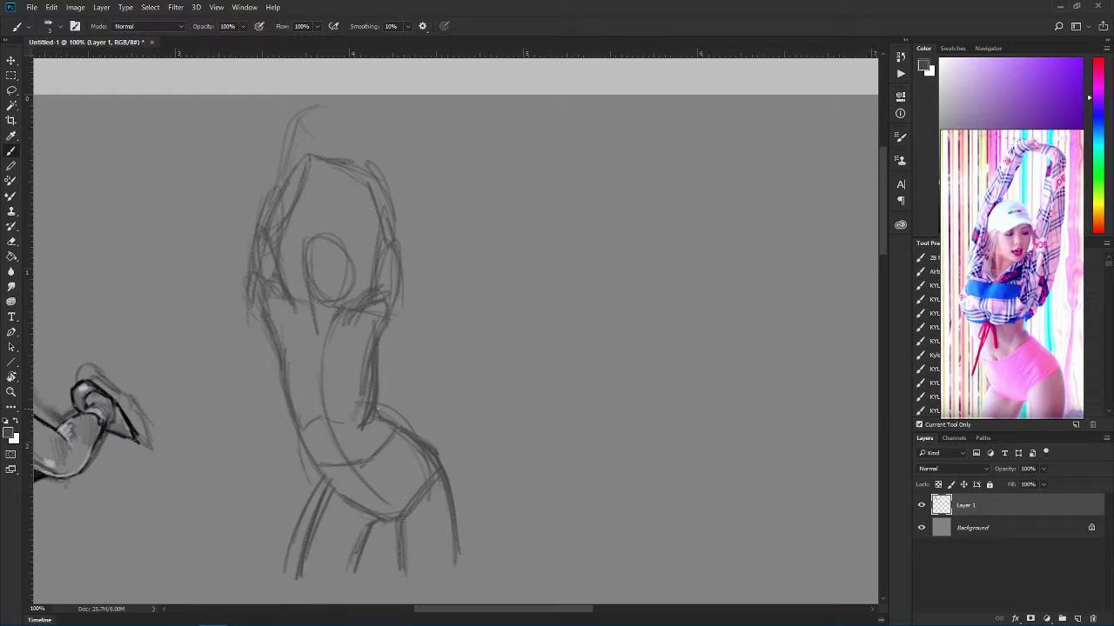
mouse_move(282, 363)
mouse_down()
mouse_move(329, 478)
mouse_move(381, 520)
mouse_up()
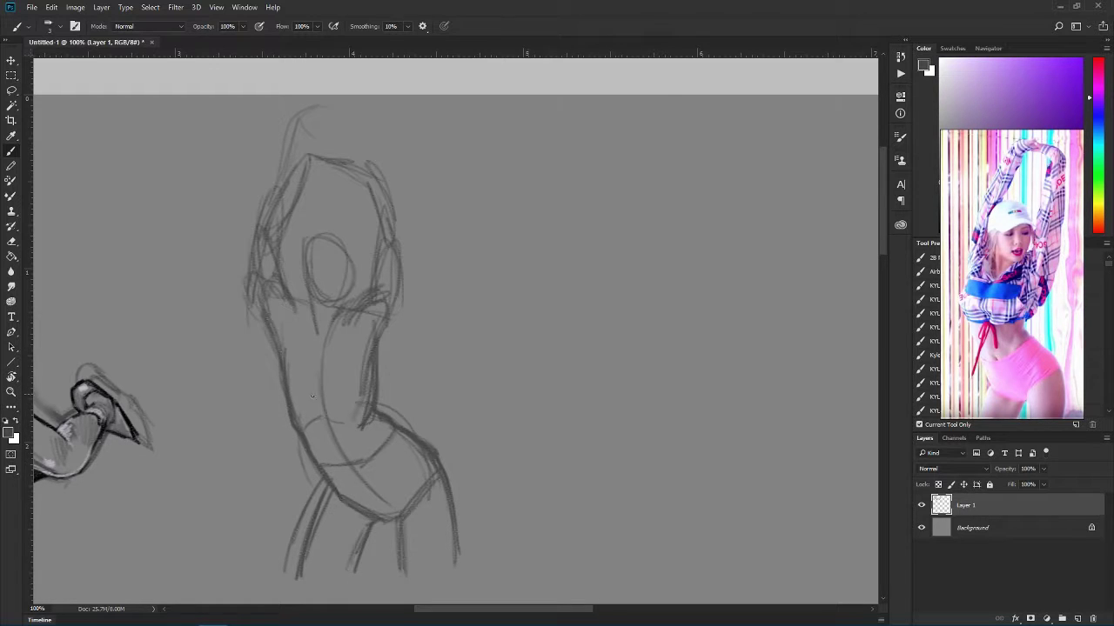
- Sketch the loose sleeve of the arm in front of the face and the cropped top's folds and hem around the chest
mouse_move(402, 381)
mouse_down()
mouse_move(257, 391)
mouse_move(409, 315)
mouse_move(374, 169)
mouse_move(414, 285)
mouse_up()
drag(366, 184, 374, 289)
drag(409, 308, 383, 329)
drag(369, 287, 313, 365)
drag(341, 374, 371, 395)
drag(263, 392, 288, 416)
mouse_move(257, 361)
mouse_down()
mouse_move(283, 402)
mouse_move(283, 343)
mouse_up()
mouse_move(277, 392)
mouse_down()
mouse_move(355, 398)
mouse_move(310, 386)
mouse_up()
drag(322, 335, 301, 386)
- Thicken the other sleeve's contour and sketch the hair, the baseball cap and the facial features
mouse_move(276, 283)
mouse_down()
mouse_move(270, 357)
mouse_move(265, 338)
mouse_up()
drag(256, 265, 261, 339)
drag(297, 217, 286, 330)
drag(294, 261, 348, 237)
mouse_move(315, 280)
mouse_down()
mouse_move(353, 259)
mouse_move(354, 306)
mouse_move(315, 308)
mouse_move(325, 369)
mouse_move(343, 253)
mouse_up()
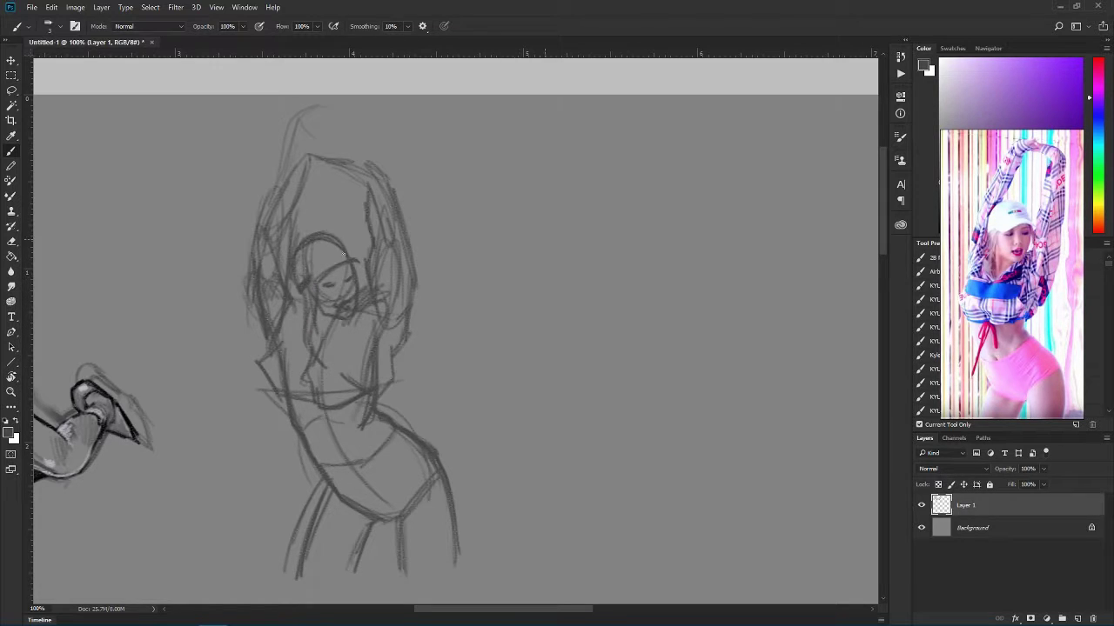
- Add hair beside the face, reinforce the sleeve outlines and sketch the hands joined above the head
drag(366, 308, 363, 343)
drag(290, 281, 296, 357)
mouse_move(311, 169)
mouse_down()
mouse_move(295, 244)
mouse_move(312, 181)
mouse_move(259, 277)
mouse_move(266, 355)
mouse_up()
drag(275, 299, 259, 349)
mouse_move(347, 166)
mouse_down()
mouse_move(356, 181)
mouse_move(376, 169)
mouse_up()
mouse_move(357, 165)
mouse_down()
mouse_move(392, 178)
mouse_move(388, 206)
mouse_up()
drag(392, 181, 396, 202)
drag(320, 170, 364, 179)
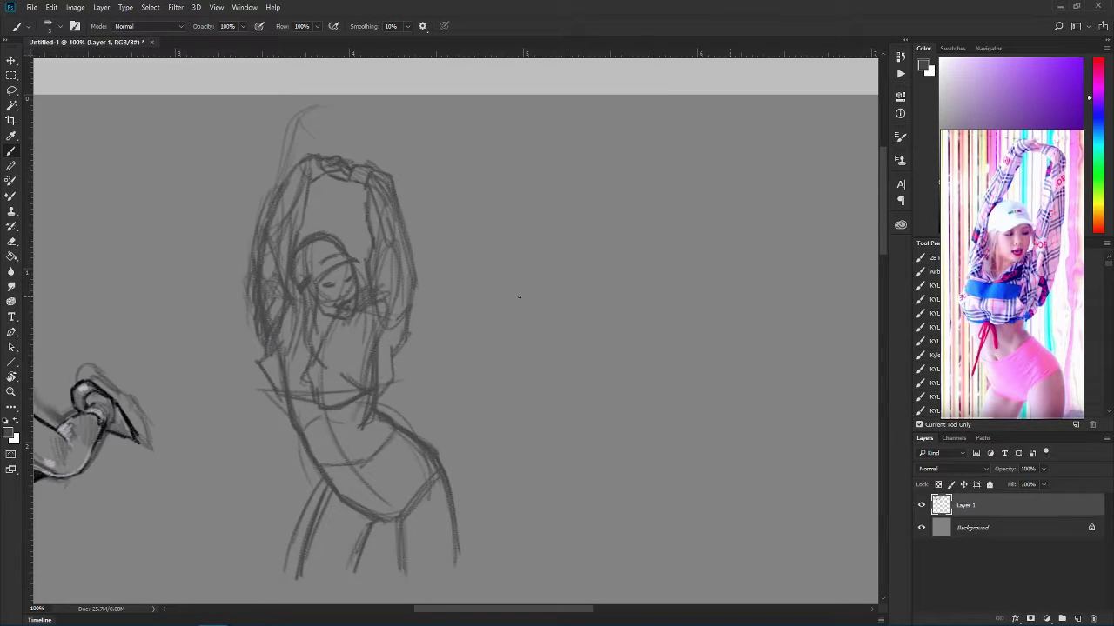
- Sketch the bow and hanging strings below the top's hem, and the midriff lines and folds of the shorts
drag(310, 398, 309, 440)
drag(305, 449, 293, 491)
drag(325, 407, 311, 445)
drag(306, 456, 299, 479)
mouse_move(319, 409)
mouse_down()
mouse_move(310, 433)
mouse_move(393, 480)
mouse_up()
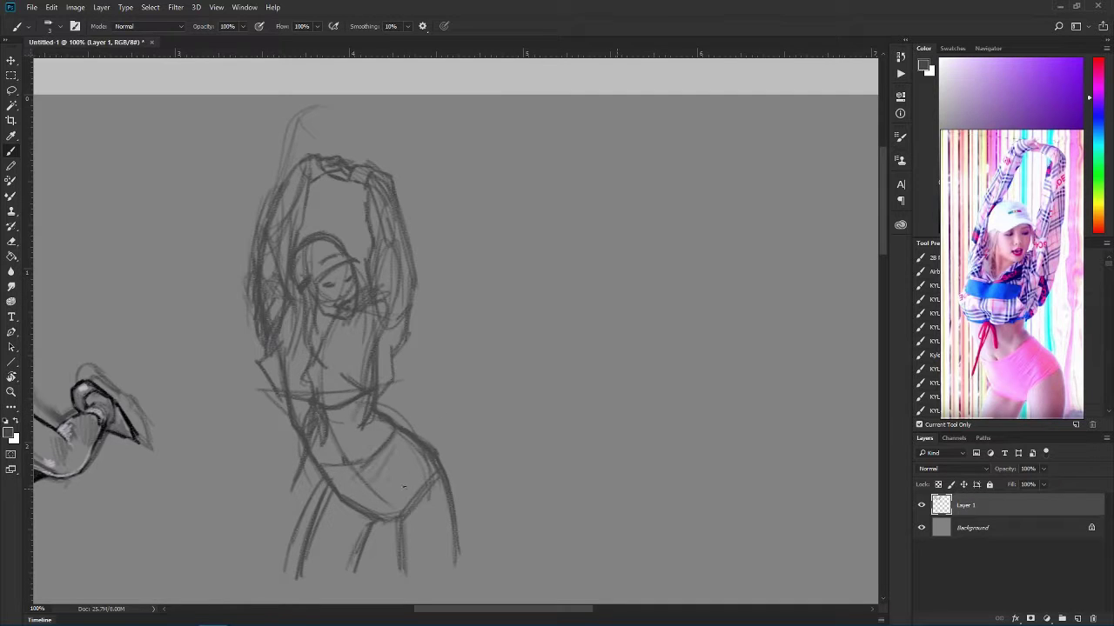
drag(415, 440, 391, 471)
mouse_move(414, 475)
mouse_down()
mouse_move(395, 513)
mouse_move(405, 505)
mouse_up()
drag(409, 440, 405, 485)
mouse_move(347, 421)
mouse_down()
mouse_move(372, 469)
mouse_move(347, 486)
mouse_move(398, 510)
mouse_up()
- Select the raised-arm figure with a rectangular marquee, move it up and closer to the seated woman, and deselect it
key(m)
drag(169, 97, 569, 580)
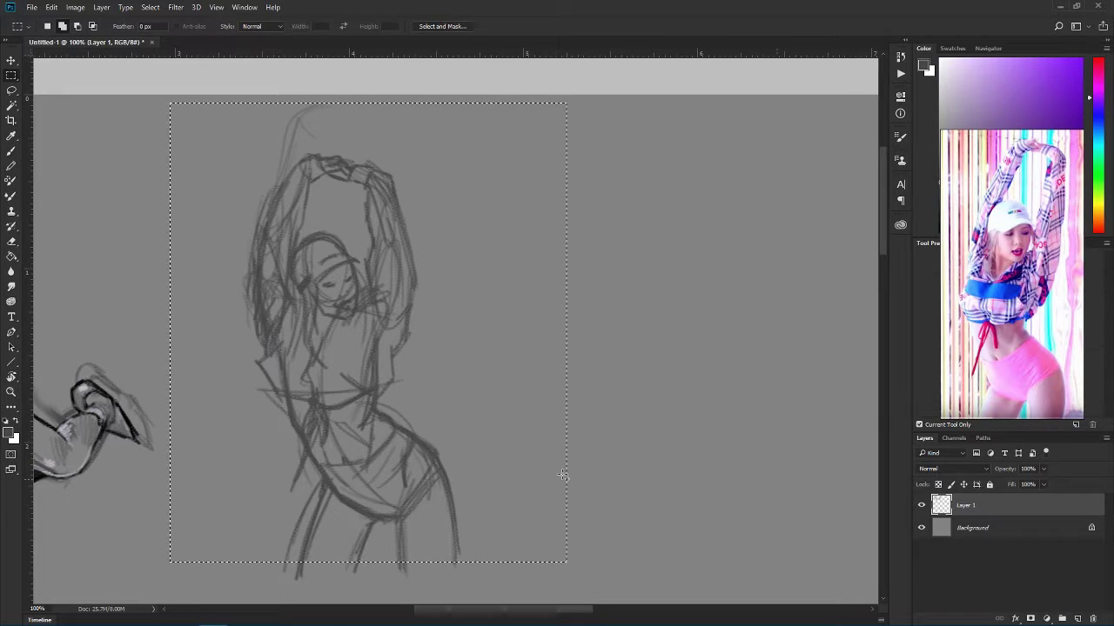
key(v)
key(ctrl+d)
mouse_move(340, 342)
mouse_down()
mouse_move(243, 316)
mouse_move(409, 287)
mouse_move(418, 235)
mouse_move(388, 209)
mouse_move(351, 257)
mouse_move(417, 262)
mouse_move(374, 291)
mouse_move(372, 336)
mouse_up()
- Sample near-black from the seated woman and ink the raised-arm figure's cap, face, neck and hair with the Brush
key(b)
alt+click(192, 482)
drag(355, 249, 358, 318)
drag(367, 280, 358, 334)
drag(362, 280, 359, 303)
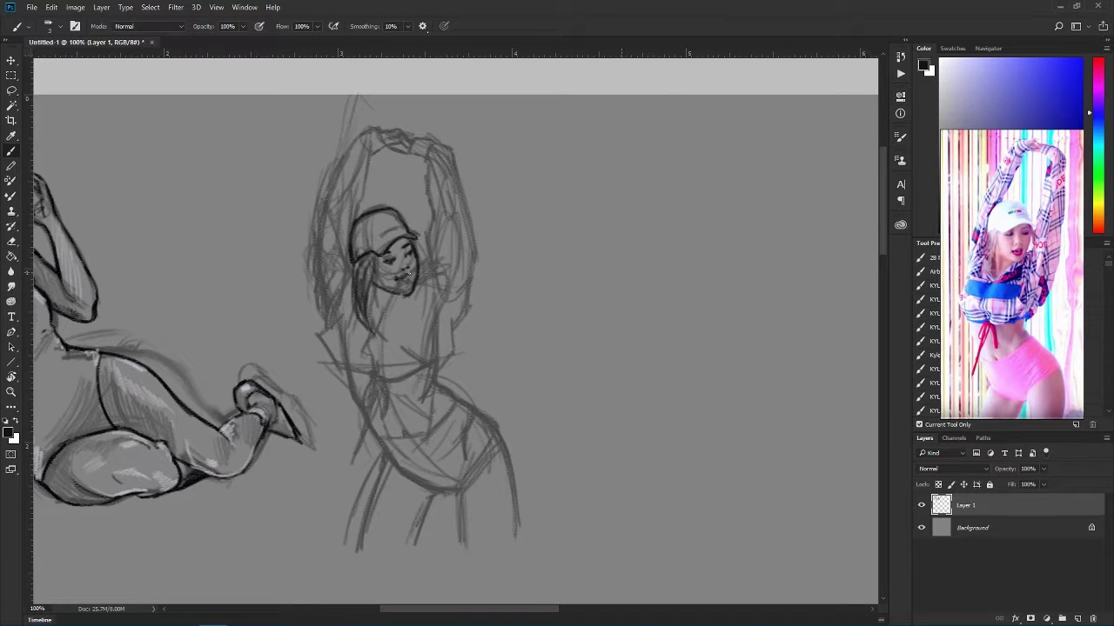
drag(418, 242, 430, 332)
drag(423, 266, 419, 280)
mouse_move(375, 332)
mouse_down()
mouse_move(388, 309)
mouse_move(374, 329)
mouse_up()
drag(393, 293, 390, 305)
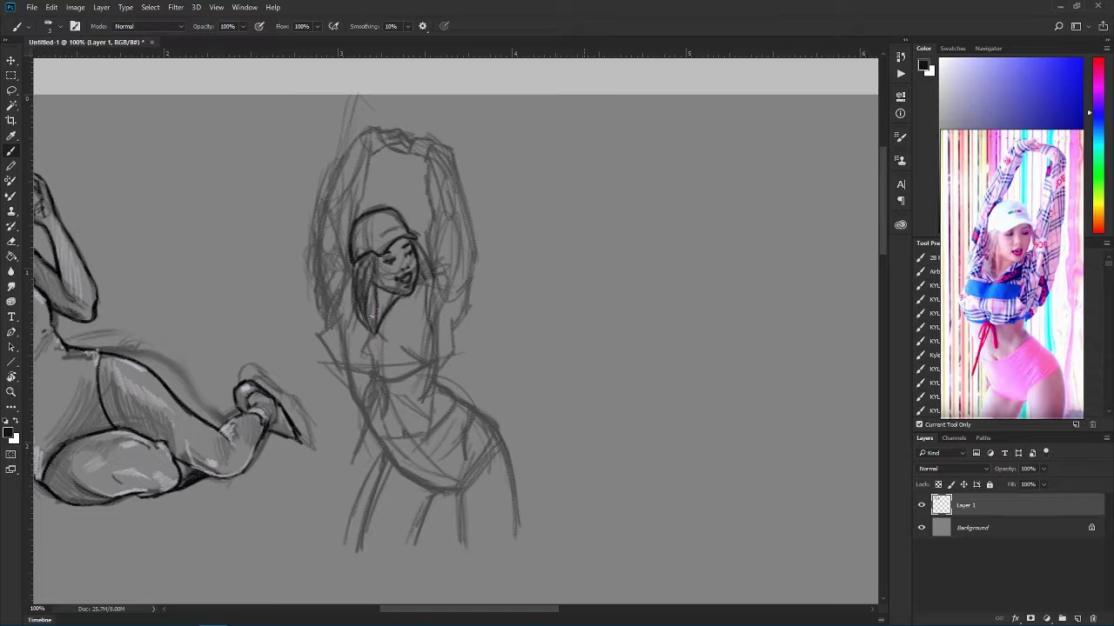
- Ink the cropped top's hem and the outlines of the sleeve on the side the face turns towards
mouse_move(327, 334)
mouse_down()
mouse_move(341, 366)
mouse_move(409, 376)
mouse_move(461, 321)
mouse_move(475, 201)
mouse_up()
drag(440, 142, 470, 224)
drag(428, 163, 431, 248)
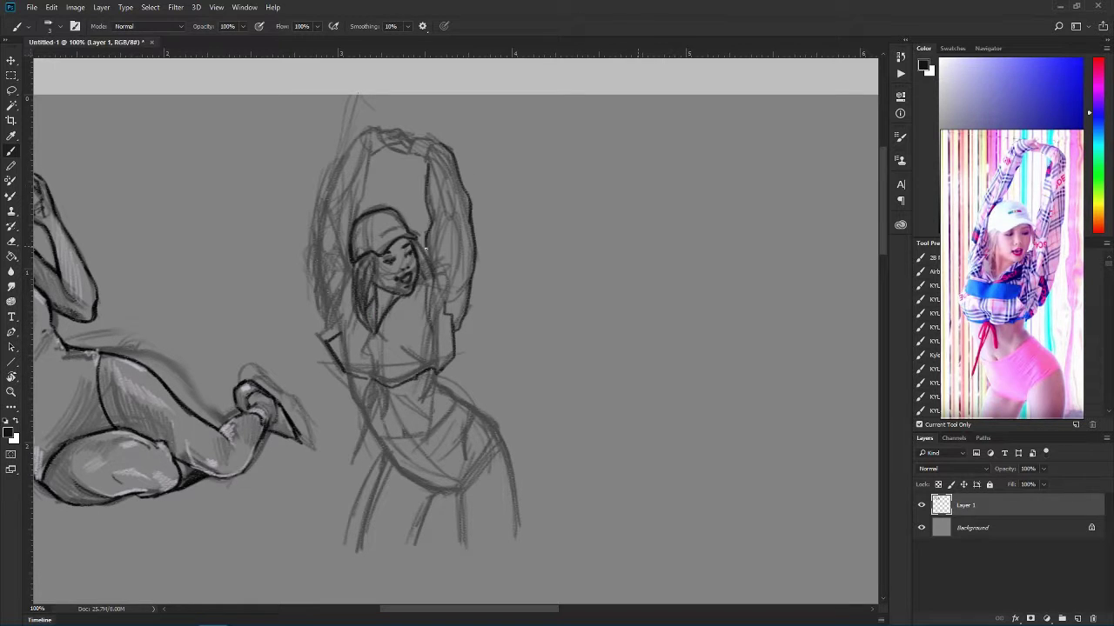
drag(442, 294, 426, 254)
drag(447, 305, 441, 159)
- Undo the last sleeve stroke and draw fold and plaid lines across the sleeve on the side the face turns towards
key(ctrl+z)
drag(457, 199, 450, 211)
drag(446, 175, 459, 192)
drag(463, 187, 455, 200)
drag(431, 250, 450, 245)
drag(434, 261, 449, 257)
drag(426, 159, 449, 263)
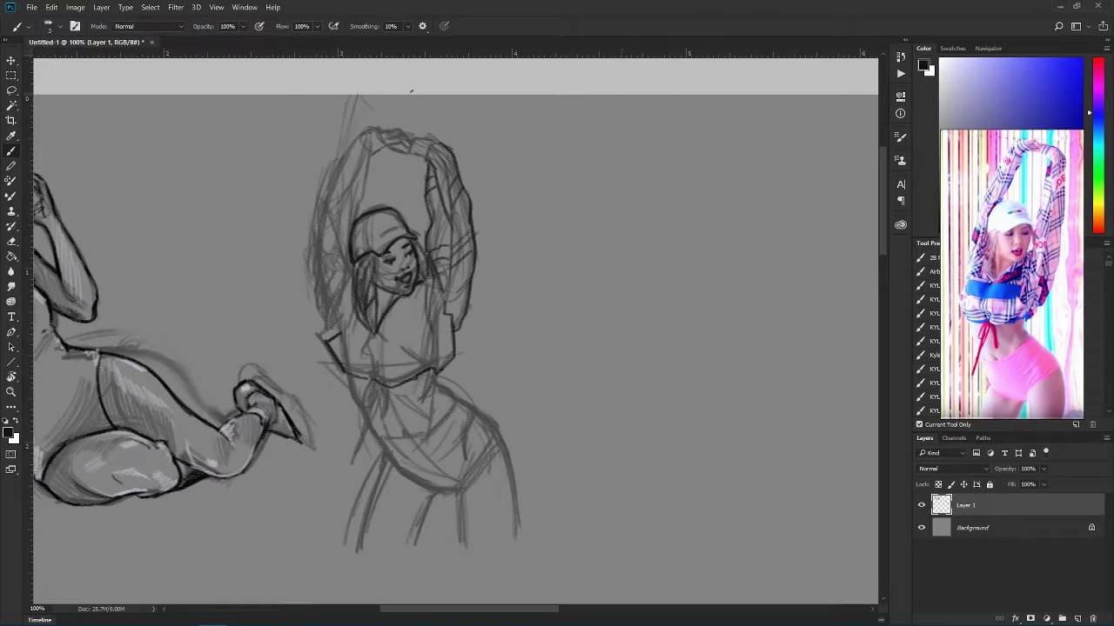
- Ink and shade the sleeve on the hair side, and define the cuffs and joined hands above the head
drag(392, 150, 433, 159)
mouse_move(356, 130)
mouse_down()
mouse_move(386, 155)
mouse_move(357, 221)
mouse_move(314, 266)
mouse_move(338, 339)
mouse_up()
drag(348, 247, 336, 303)
drag(353, 273, 338, 330)
drag(350, 225, 333, 299)
drag(362, 167, 352, 221)
mouse_move(362, 141)
mouse_down()
mouse_move(371, 158)
mouse_move(384, 147)
mouse_up()
mouse_move(378, 134)
mouse_down()
mouse_move(392, 143)
mouse_move(396, 127)
mouse_up()
drag(378, 130, 419, 139)
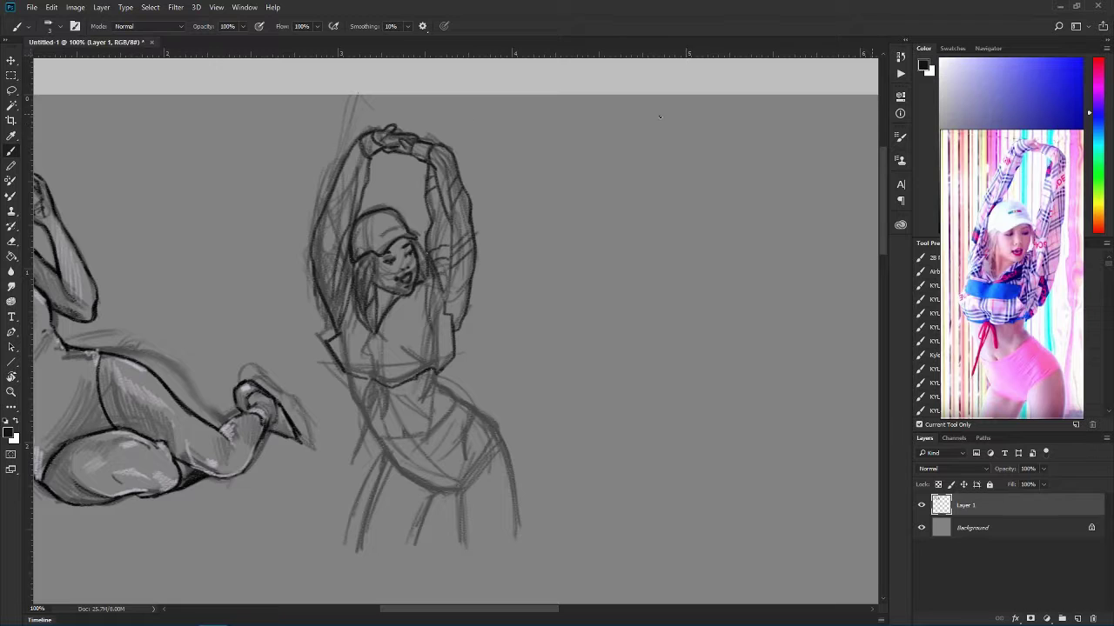
- Ink the cropped top's neckline, chest folds and gathered hem
drag(388, 336, 420, 291)
mouse_move(418, 315)
mouse_down()
mouse_move(388, 336)
mouse_move(435, 372)
mouse_up()
drag(431, 341, 369, 386)
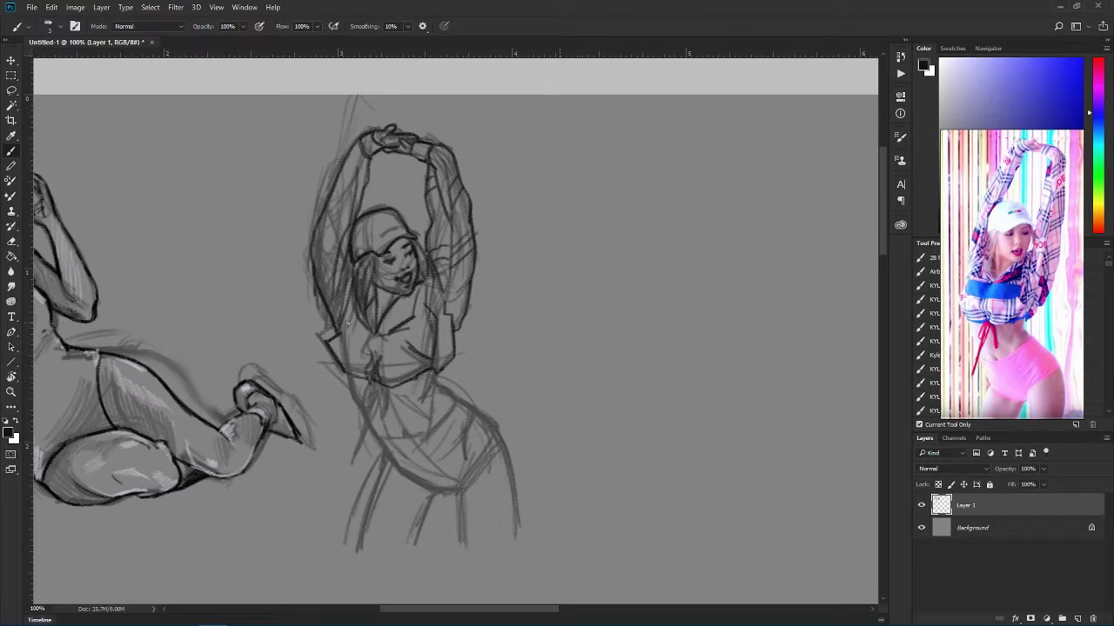
drag(343, 320, 379, 358)
mouse_move(409, 350)
mouse_down()
mouse_move(351, 357)
mouse_move(415, 330)
mouse_up()
mouse_move(343, 371)
mouse_down()
mouse_move(371, 381)
mouse_move(375, 371)
mouse_up()
mouse_move(377, 369)
mouse_down()
mouse_move(412, 384)
mouse_move(421, 372)
mouse_up()
- Fill the dark collar, the band across the chest and the dark patches on both sleeves with hatching
drag(436, 364, 445, 356)
drag(456, 294, 444, 313)
drag(448, 299, 459, 326)
drag(348, 333, 371, 350)
mouse_move(371, 336)
mouse_down()
mouse_move(411, 347)
mouse_move(412, 301)
mouse_up()
drag(396, 326, 414, 315)
drag(331, 271, 317, 284)
drag(351, 211, 349, 238)
drag(364, 179, 365, 196)
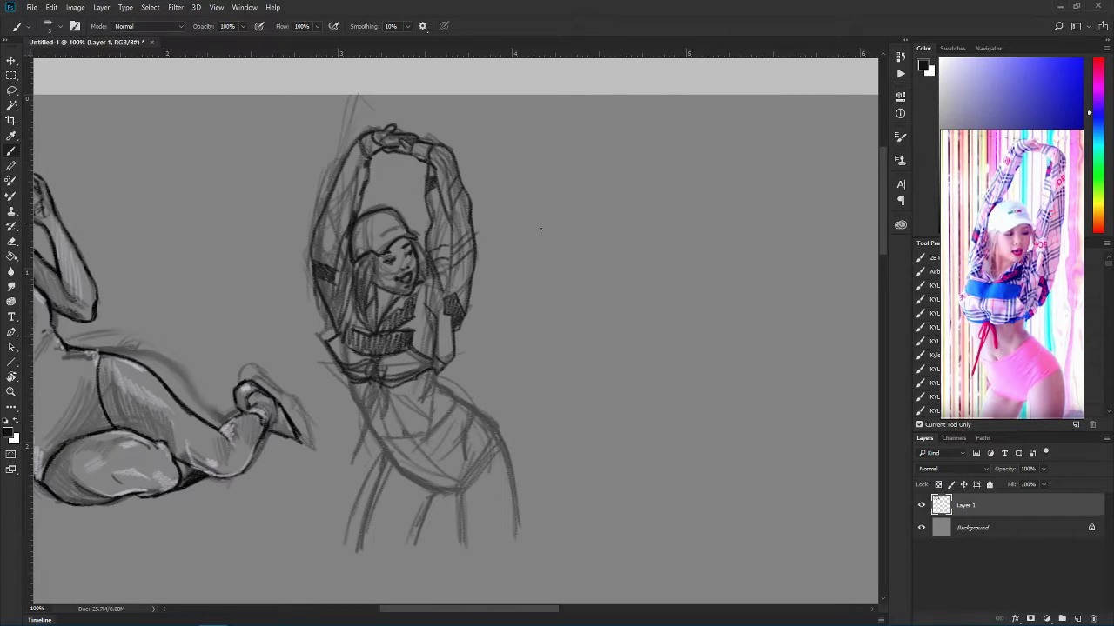
- Ink the bow and its strings, the contours of the hips and thighs, and the shorts' waistband
drag(369, 381, 353, 462)
mouse_move(373, 393)
mouse_down()
mouse_move(387, 409)
mouse_move(351, 409)
mouse_up()
drag(367, 420, 455, 492)
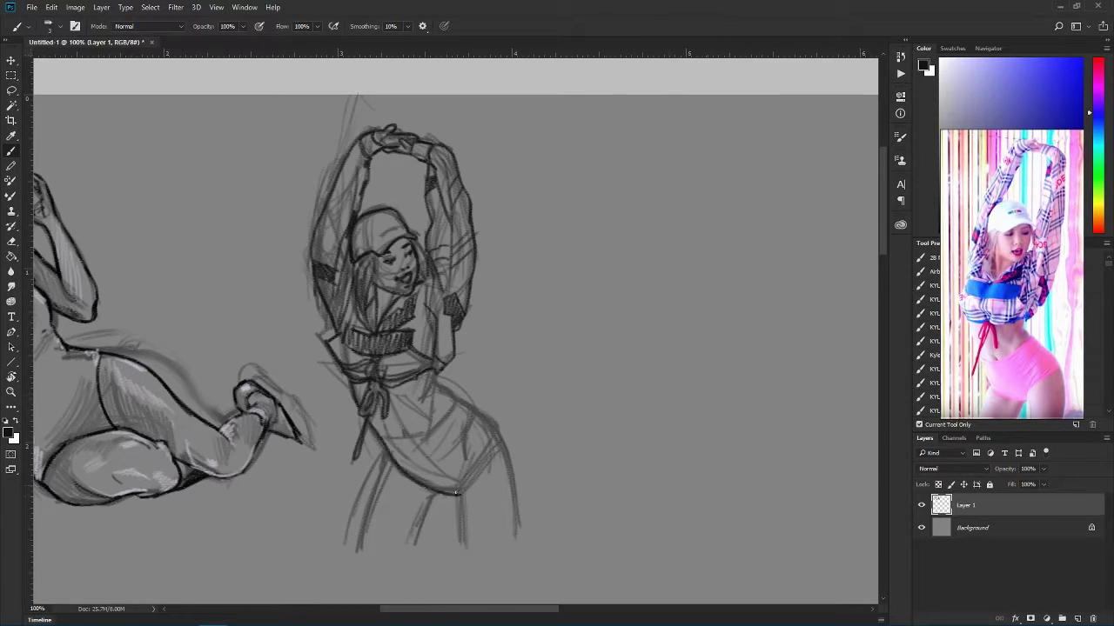
mouse_move(435, 382)
mouse_down()
mouse_move(508, 444)
mouse_move(519, 541)
mouse_up()
mouse_move(507, 439)
mouse_down()
mouse_move(462, 526)
mouse_move(465, 552)
mouse_up()
drag(451, 494, 414, 549)
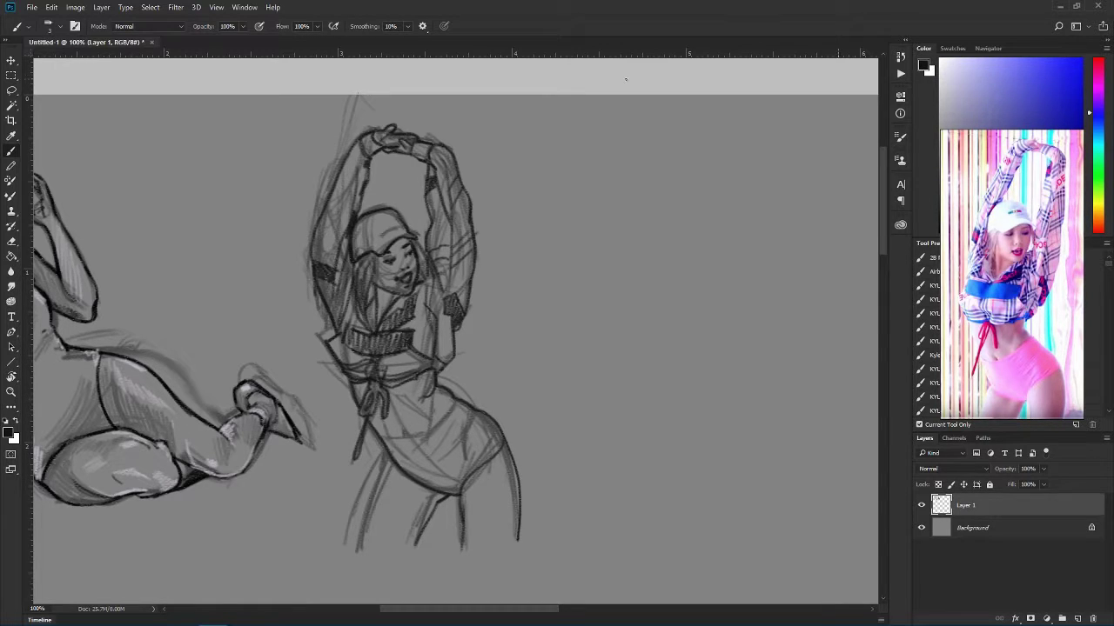
drag(389, 468, 357, 548)
drag(380, 436, 454, 402)
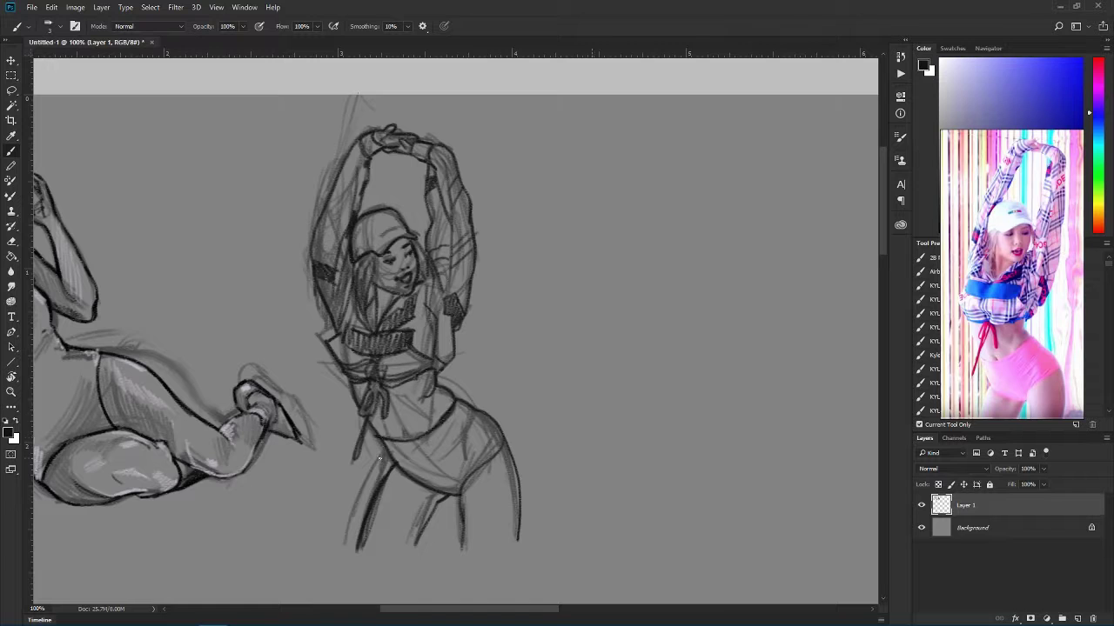
- Add folds to the shorts, and sample light grey from the seated woman to highlight the cap and face
drag(497, 441, 453, 478)
mouse_move(479, 414)
mouse_down()
mouse_move(435, 470)
mouse_move(402, 459)
mouse_up()
drag(412, 434, 405, 475)
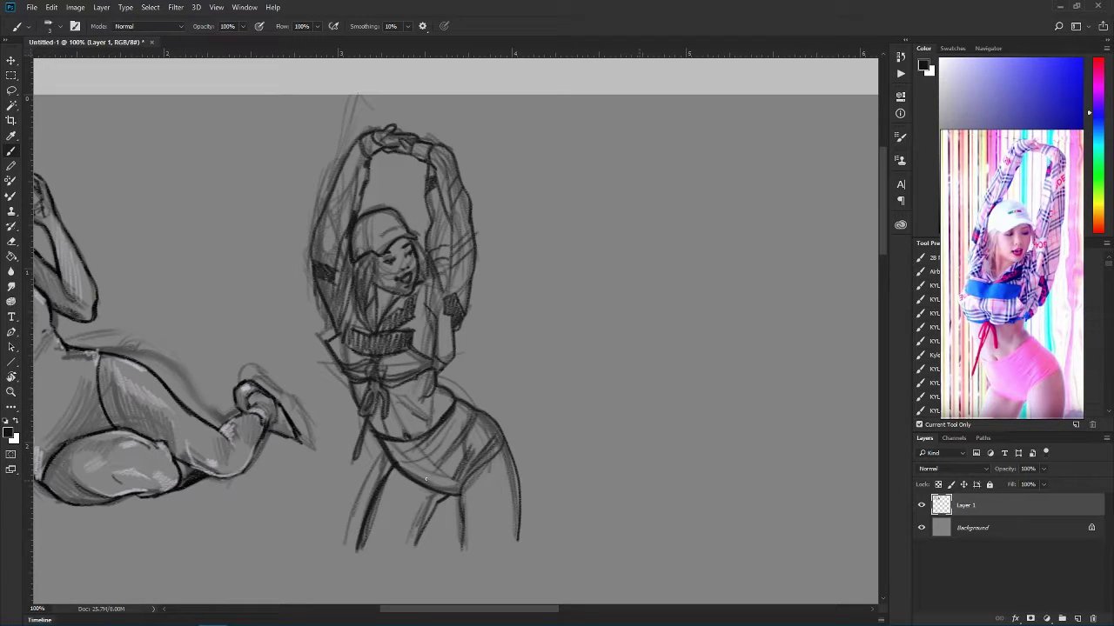
alt+click(131, 442)
mouse_move(358, 228)
mouse_down()
mouse_move(412, 237)
mouse_move(391, 291)
mouse_up()
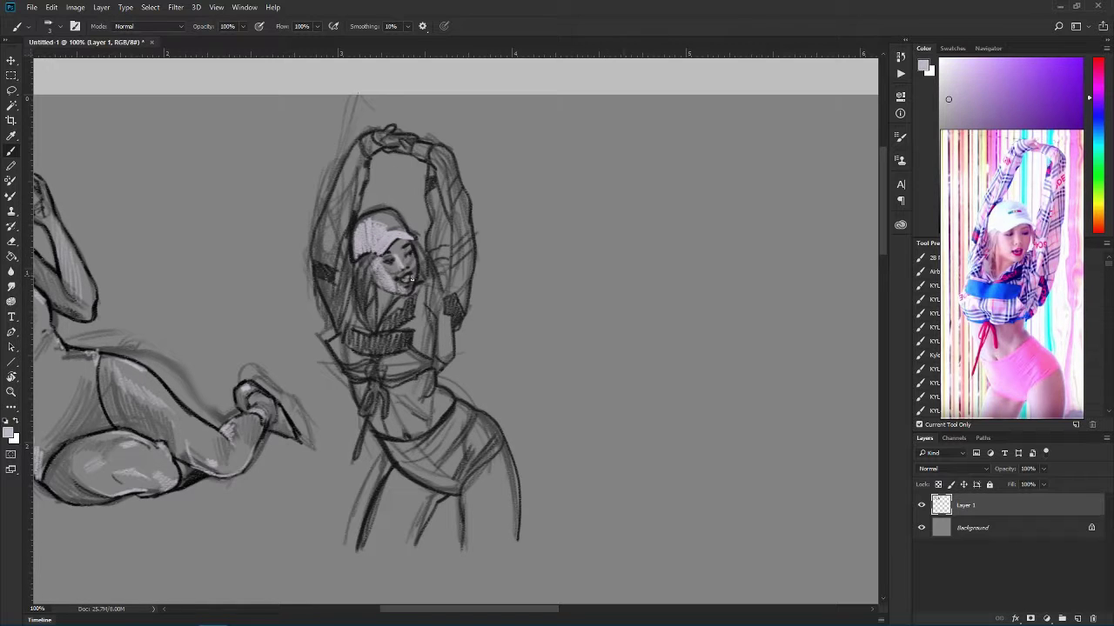
- Brush light grey highlights onto both raised sleeves and the cropped top
mouse_move(331, 341)
mouse_down()
mouse_move(363, 378)
mouse_move(422, 381)
mouse_move(348, 244)
mouse_up()
drag(325, 322, 332, 254)
drag(355, 153, 341, 233)
mouse_move(341, 177)
mouse_down()
mouse_move(319, 256)
mouse_move(368, 139)
mouse_move(439, 239)
mouse_move(450, 292)
mouse_up()
drag(435, 248, 448, 261)
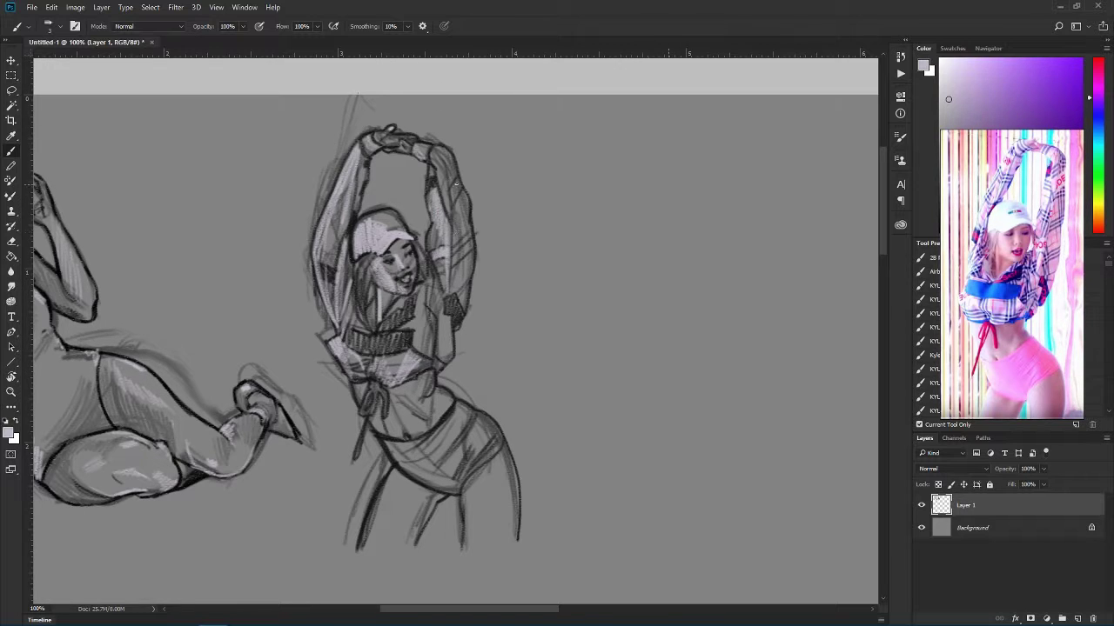
drag(452, 183, 459, 200)
- Brush light grey highlights onto the midriff, the shorts and both thighs
mouse_move(348, 331)
mouse_down()
mouse_move(366, 349)
mouse_move(383, 435)
mouse_move(411, 433)
mouse_up()
drag(430, 393, 440, 428)
drag(407, 377, 421, 475)
drag(383, 440, 414, 477)
drag(440, 440, 479, 468)
drag(440, 402, 455, 441)
mouse_move(473, 479)
mouse_down()
mouse_move(470, 539)
mouse_move(480, 500)
mouse_up()
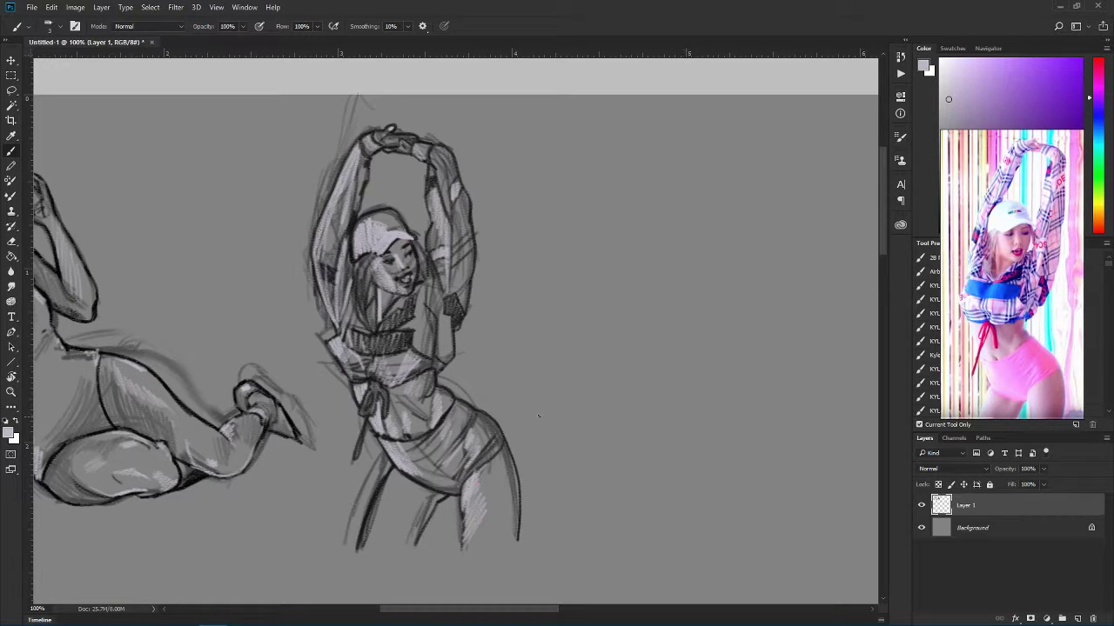
drag(514, 447, 510, 490)
drag(435, 491, 421, 518)
mouse_move(397, 471)
mouse_down()
mouse_move(363, 540)
mouse_move(393, 477)
mouse_move(386, 509)
mouse_up()
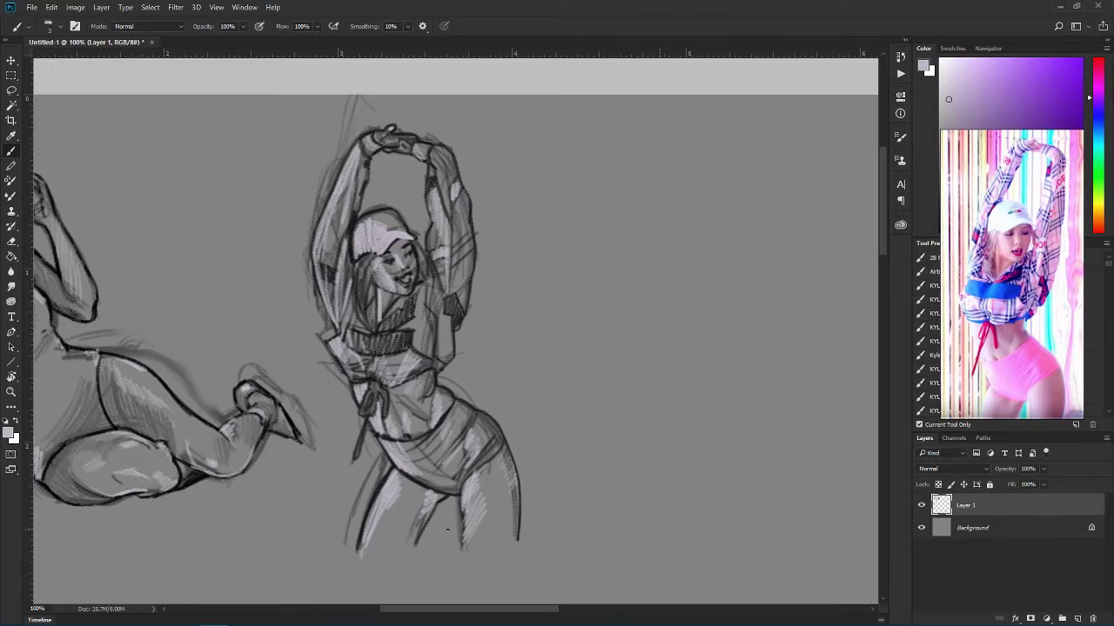
- Sample dark grey and hatch shadows on the cap, the side of the top, the sleeve, the shorts and the thighs
alt+click(414, 444)
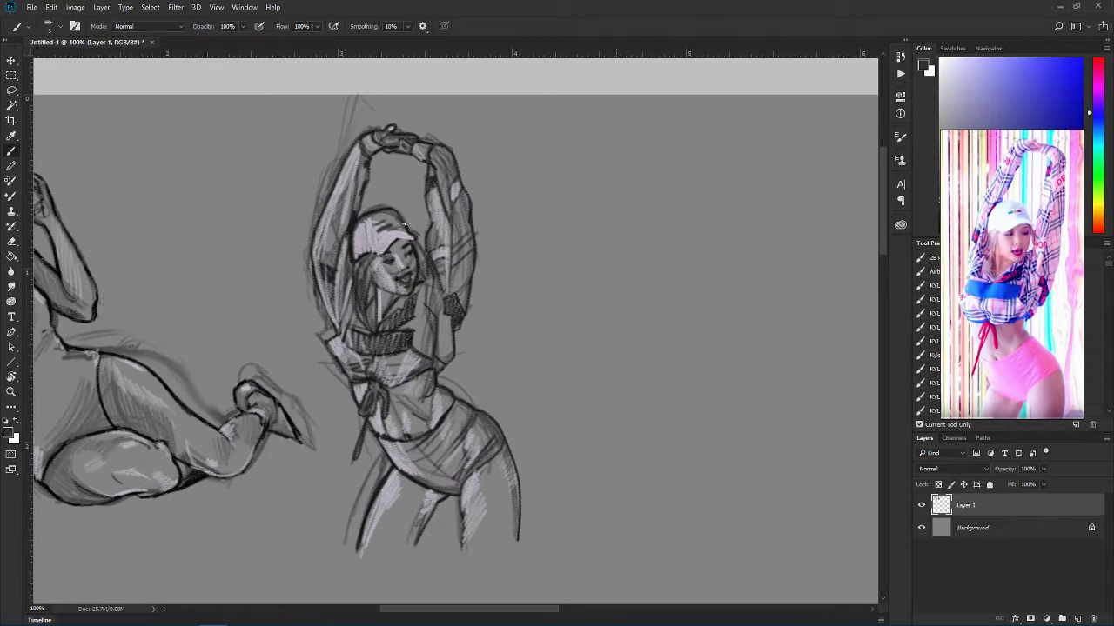
drag(442, 355, 463, 252)
mouse_move(452, 435)
mouse_down()
mouse_move(397, 545)
mouse_move(435, 498)
mouse_up()
mouse_move(497, 516)
mouse_down()
mouse_move(493, 545)
mouse_move(500, 480)
mouse_move(515, 538)
mouse_up()
drag(435, 429, 451, 400)
drag(447, 440, 465, 407)
drag(414, 473, 436, 452)
drag(440, 484, 459, 433)
- Choose crimson, colour the bow and its hanging strings, and add dark accents to the loops
click(1098, 63)
click(1045, 114)
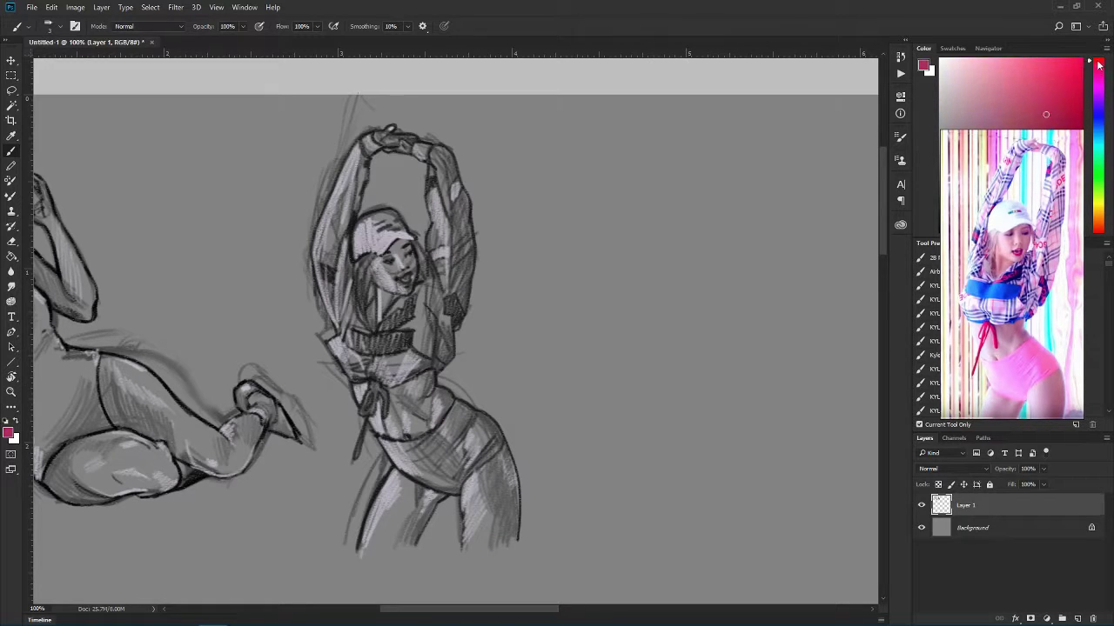
key(d)
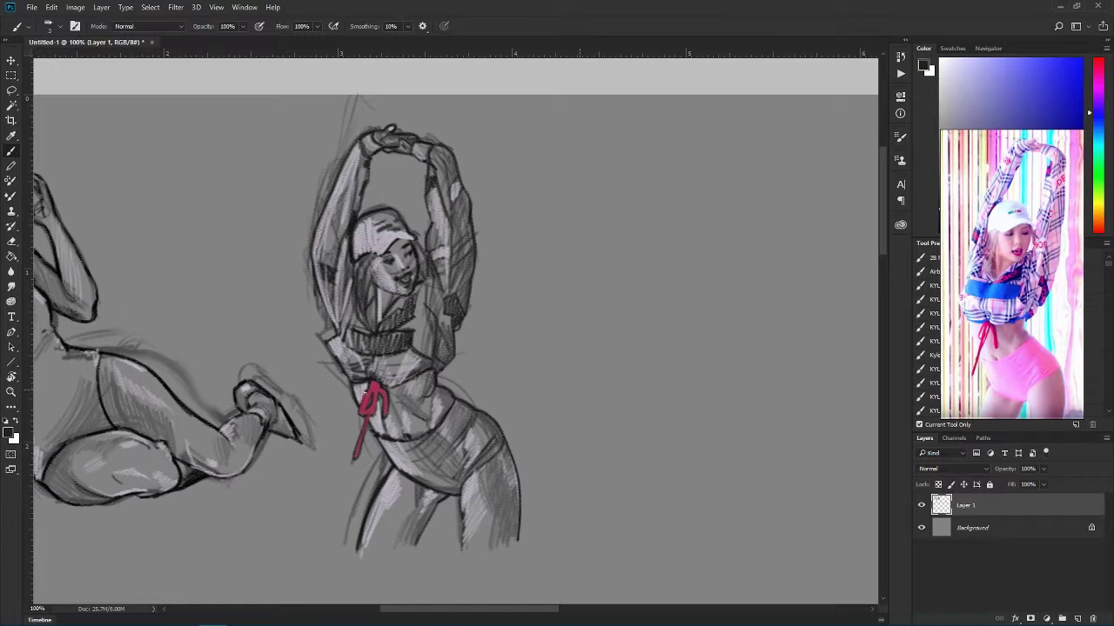
drag(364, 390, 360, 415)
drag(376, 394, 374, 416)
- Sample greys from the drawing and touch up the hair, chest band and sleeve edge
alt+click(444, 253)
mouse_move(423, 266)
mouse_down()
mouse_move(421, 280)
mouse_move(359, 279)
mouse_move(362, 336)
mouse_up()
alt+click(416, 254)
alt+click(425, 272)
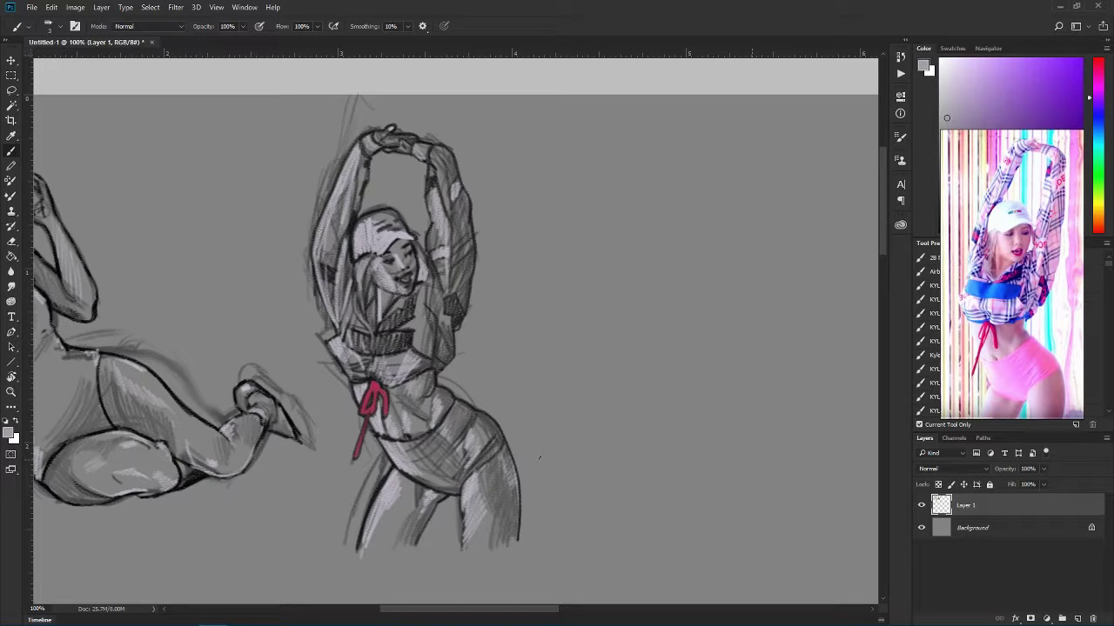
key(d)
alt+click(466, 184)
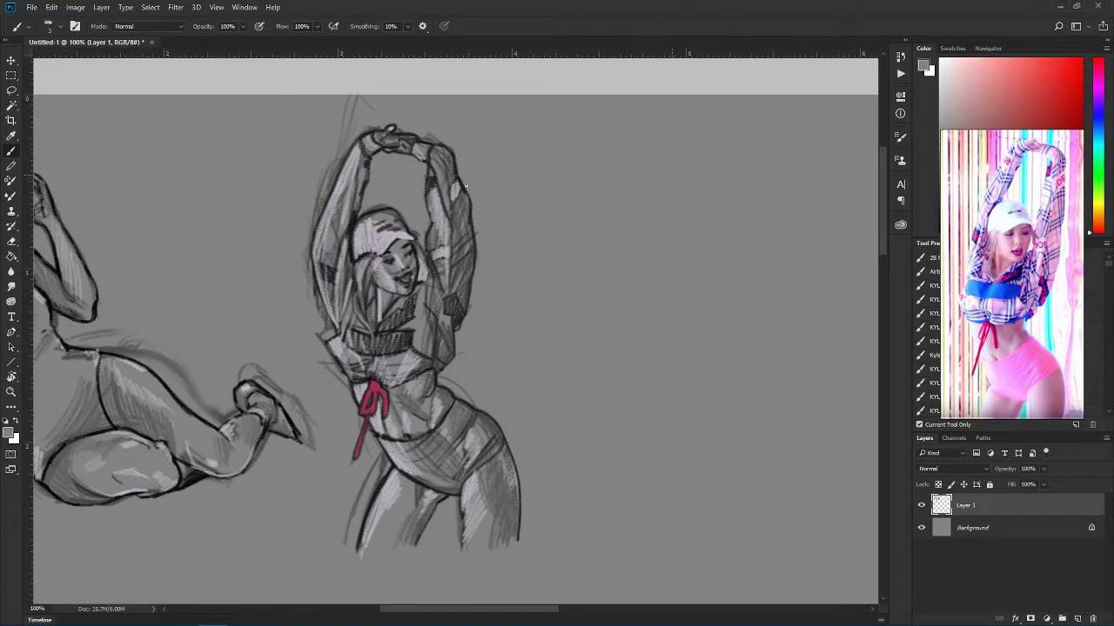
alt+click(460, 174)
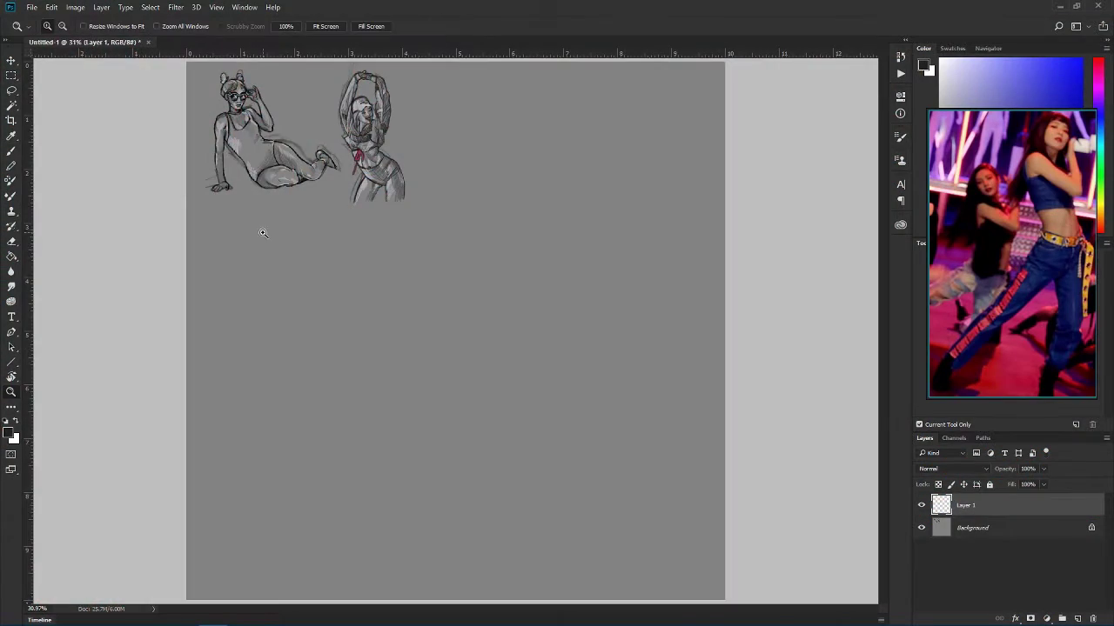
- Rough in the dancer's head oval, shoulder cap and lower edge of the upper arm beside the raised-arms figure
scroll(261, 229, up, 3)
mouse_move(512, 114)
mouse_down()
mouse_move(500, 135)
mouse_move(520, 150)
mouse_up()
drag(515, 99, 522, 169)
drag(475, 203, 457, 225)
drag(460, 226, 528, 288)
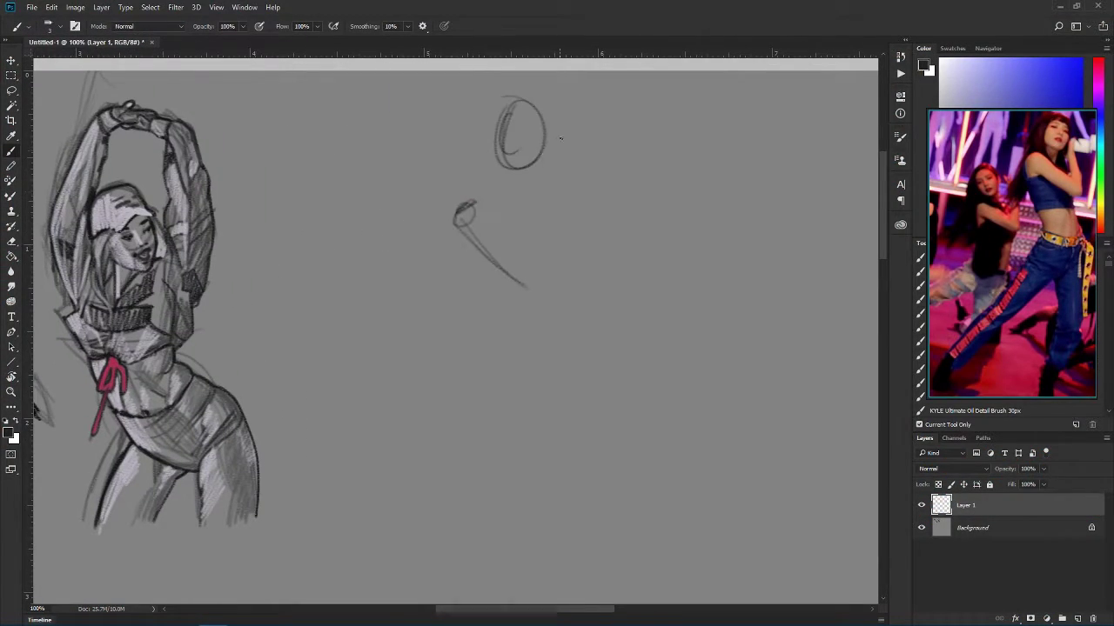
- Sketch the dancer's raised forearm, neck line and both sides of the torso down to the hips
drag(561, 135, 533, 285)
mouse_move(512, 169)
mouse_down()
mouse_move(507, 203)
mouse_move(538, 249)
mouse_up()
mouse_move(448, 224)
mouse_down()
mouse_move(514, 335)
mouse_move(496, 422)
mouse_up()
drag(531, 217, 581, 409)
drag(509, 322, 489, 390)
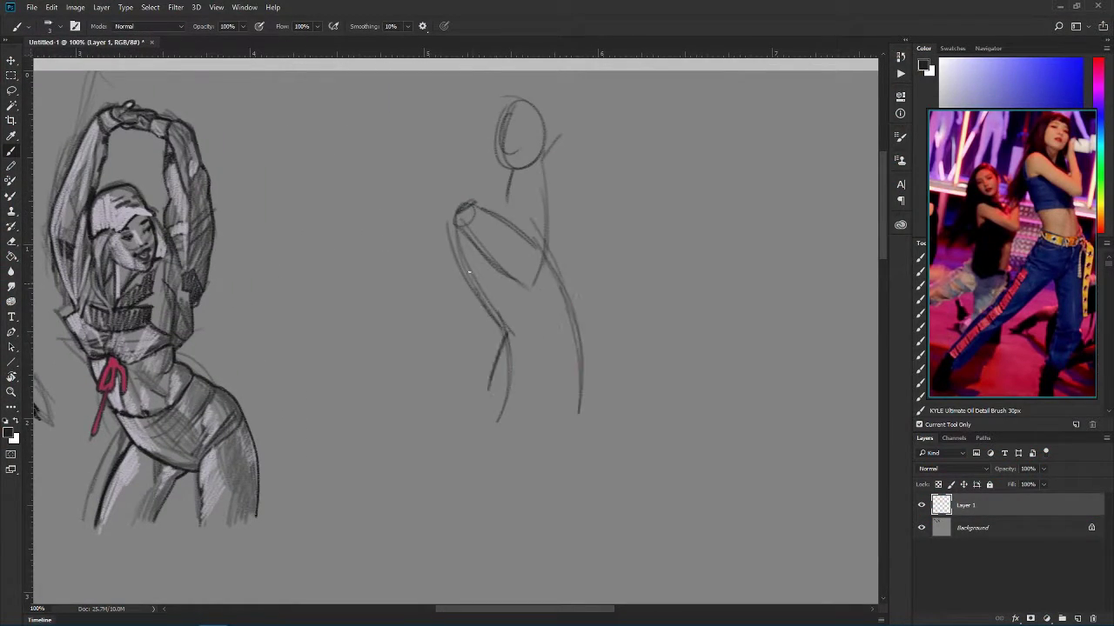
drag(541, 240, 585, 396)
- Block in the hips, crotch and two widely spread legs of the jeans with long construction lines
drag(578, 411, 531, 457)
mouse_move(446, 500)
mouse_down()
mouse_move(486, 388)
mouse_move(423, 511)
mouse_up()
drag(478, 400, 435, 503)
drag(540, 440, 453, 550)
mouse_move(529, 445)
mouse_down()
mouse_move(579, 544)
mouse_move(583, 585)
mouse_up()
mouse_move(581, 402)
mouse_down()
mouse_move(592, 382)
mouse_move(614, 548)
mouse_up()
drag(426, 513, 374, 581)
drag(452, 542, 413, 590)
drag(496, 494, 448, 550)
- Draw the curved belt around the hips and the long strap hanging beside the thigh
mouse_move(502, 350)
mouse_down()
mouse_move(562, 358)
mouse_move(590, 348)
mouse_up()
mouse_move(546, 383)
mouse_down()
mouse_move(607, 368)
mouse_move(630, 522)
mouse_up()
mouse_move(586, 365)
mouse_down()
mouse_move(607, 519)
mouse_move(583, 361)
mouse_up()
mouse_move(492, 383)
mouse_down()
mouse_move(566, 356)
mouse_move(544, 386)
mouse_up()
- Add the crop top's hem and the torso centre line, and strengthen both edges of the bent upper arm
drag(484, 319, 587, 287)
drag(541, 280, 562, 400)
drag(464, 237, 522, 284)
mouse_move(469, 199)
mouse_down()
mouse_move(532, 275)
mouse_move(526, 294)
mouse_up()
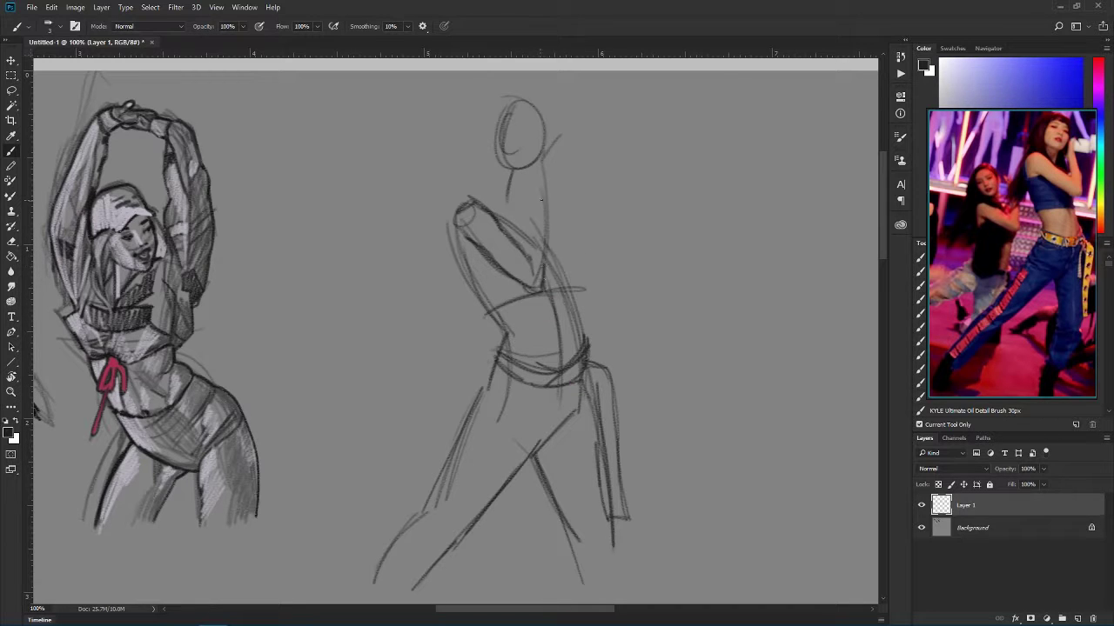
- Define the raised forearm, wrist and hand beside the face, and darken the upper arm's contour
drag(539, 179, 526, 254)
mouse_move(548, 179)
mouse_down()
mouse_move(544, 272)
mouse_move(532, 185)
mouse_up()
drag(543, 181, 551, 148)
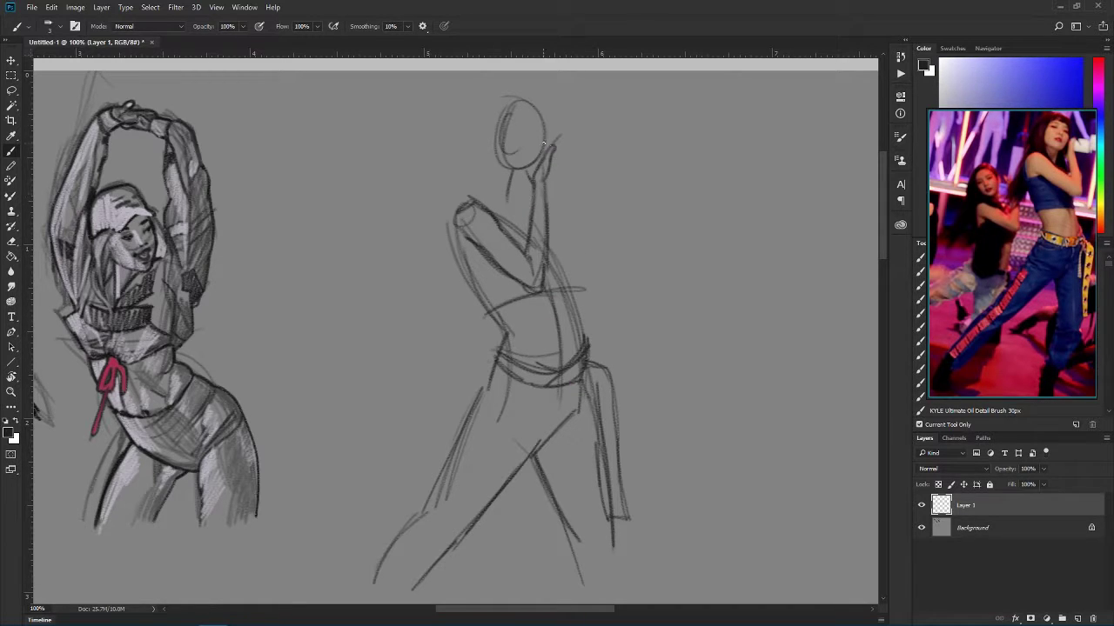
mouse_move(482, 200)
mouse_down()
mouse_move(528, 235)
mouse_move(508, 247)
mouse_up()
drag(458, 214, 520, 278)
- Sketch the long hair falling behind the shoulder, the fringe and the facial features
drag(522, 117, 492, 250)
drag(464, 285, 430, 312)
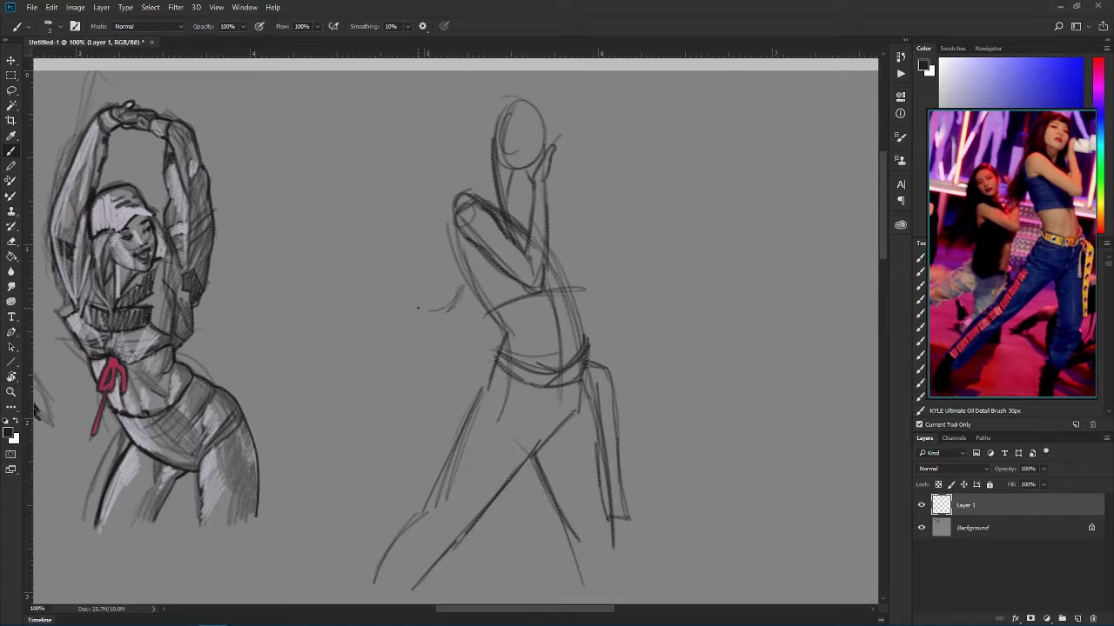
drag(461, 162, 414, 295)
drag(532, 103, 470, 111)
drag(456, 150, 442, 210)
mouse_move(511, 111)
mouse_down()
mouse_move(546, 122)
mouse_move(553, 178)
mouse_up()
mouse_move(496, 157)
mouse_down()
mouse_move(534, 183)
mouse_move(541, 132)
mouse_up()
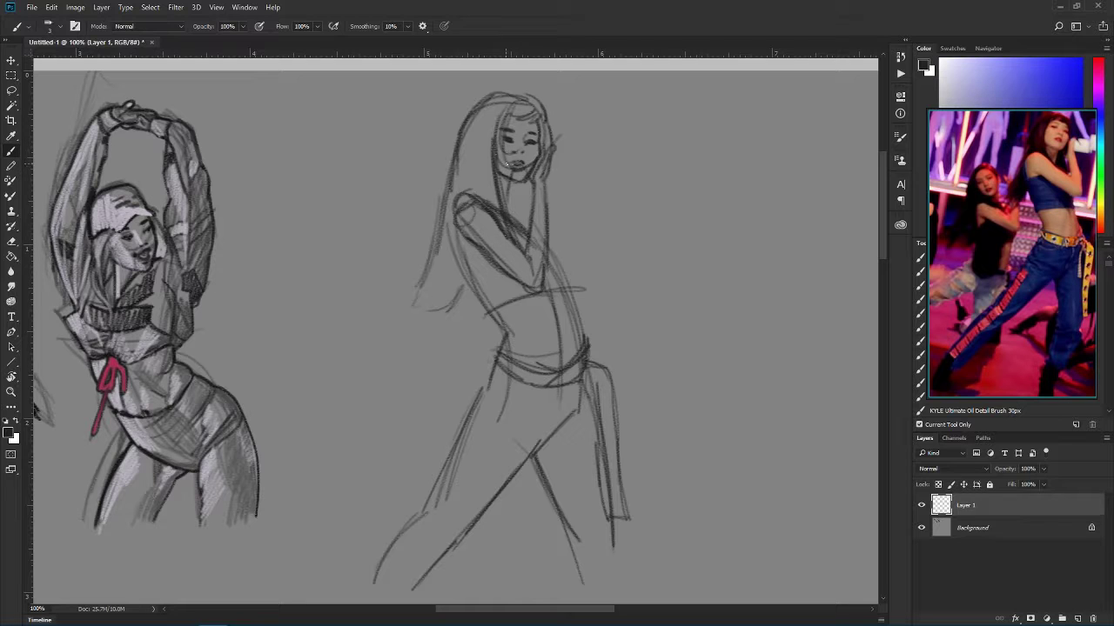
- Draw the neck lines and darken the area where the neck meets the upper arm
drag(522, 183, 522, 221)
drag(522, 187, 527, 252)
drag(498, 222, 534, 268)
- Lasso the head and hair, shift them slightly downward on the body, and deselect
key(l)
mouse_move(409, 183)
mouse_down()
mouse_move(468, 181)
mouse_move(500, 87)
mouse_up()
mouse_move(476, 83)
mouse_down()
mouse_move(514, 95)
mouse_move(509, 85)
mouse_up()
key(v)
drag(512, 121, 511, 135)
key(ctrl+d)
key(b)
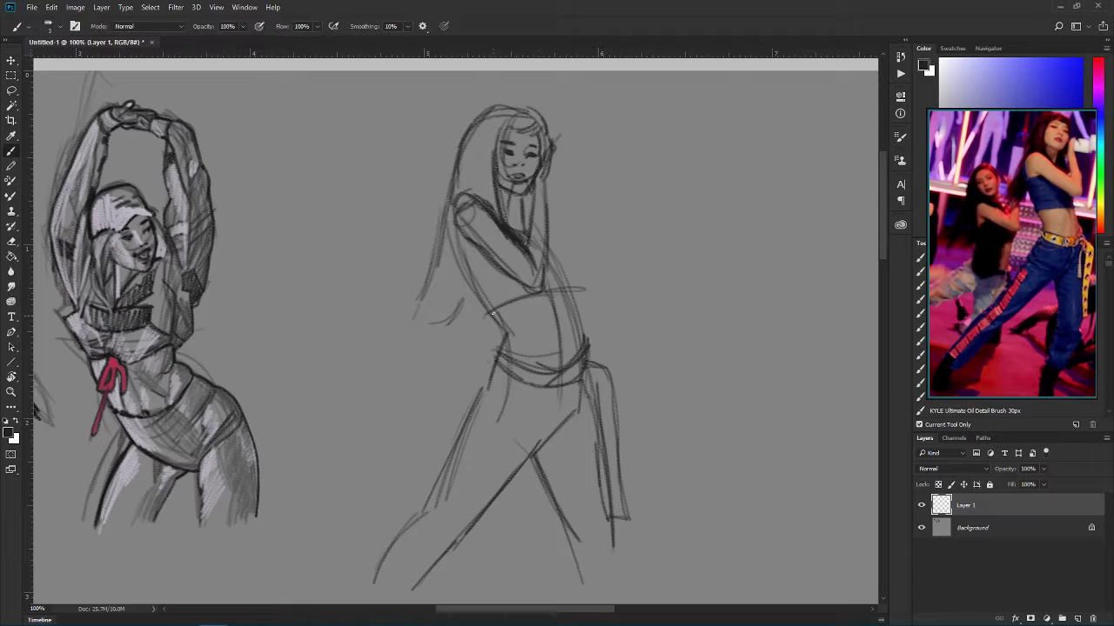
- Refine the waist contours and chest side, and mark the abdomen's centre line on the bare midriff
drag(488, 309, 506, 326)
mouse_move(545, 295)
mouse_down()
mouse_move(537, 330)
mouse_move(581, 352)
mouse_up()
drag(539, 331, 530, 367)
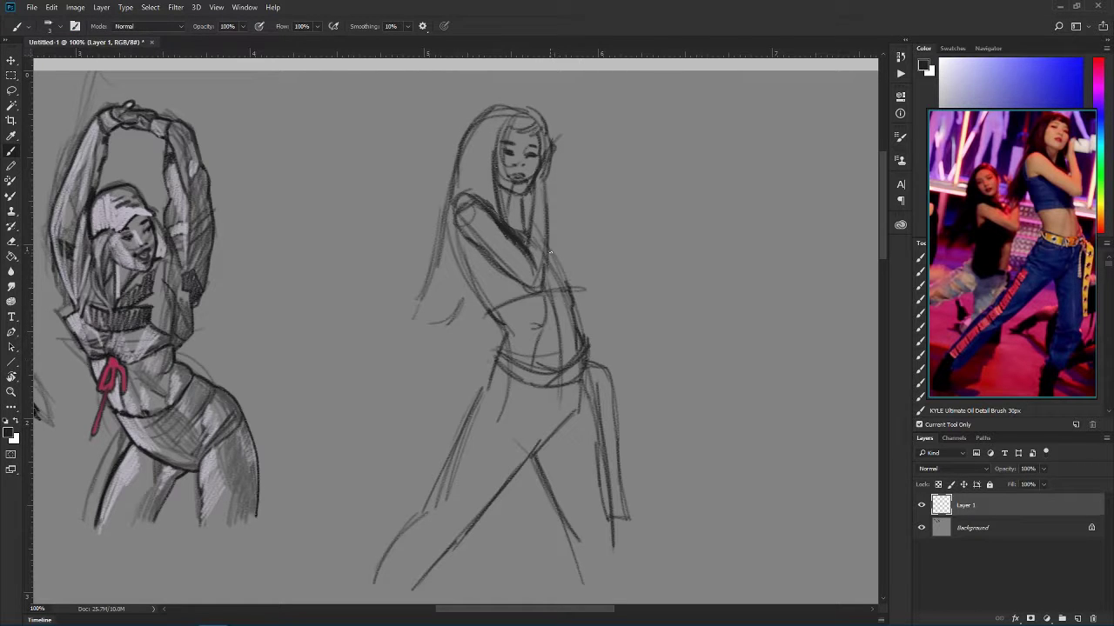
drag(549, 252, 569, 286)
- Firm up the outer shoulder, armpit and side of the crop top, and restate its hem
drag(464, 268, 488, 315)
drag(451, 206, 464, 269)
drag(457, 225, 477, 251)
drag(467, 253, 492, 265)
drag(485, 301, 533, 288)
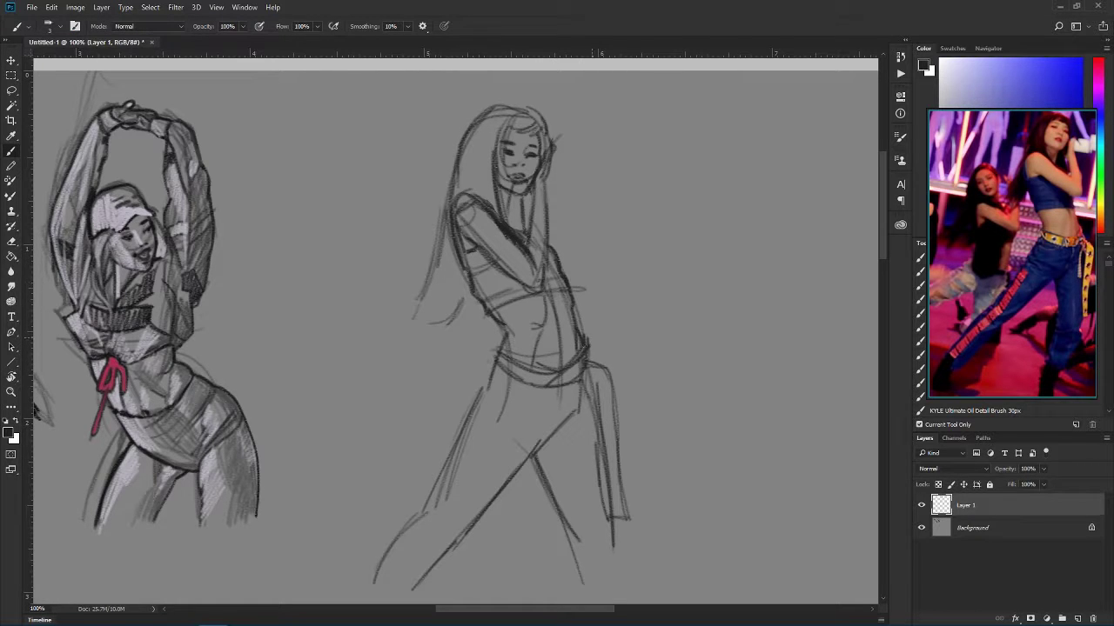
- Detail the jeans' hip folds, crotch and fly, the belt holes and the outer hip edge
drag(477, 400, 538, 442)
drag(581, 419, 548, 440)
drag(557, 388, 533, 458)
mouse_move(492, 381)
mouse_down()
mouse_move(557, 393)
mouse_move(571, 383)
mouse_up()
drag(585, 369, 582, 416)
- Draw the side stripe and fabric folds along the extended leg, and define the other leg's knee area
mouse_move(430, 515)
mouse_down()
mouse_move(382, 581)
mouse_move(393, 583)
mouse_up()
drag(467, 456, 426, 518)
drag(480, 515, 420, 557)
drag(515, 477, 447, 494)
drag(522, 434, 473, 458)
drag(435, 514, 409, 549)
drag(540, 457, 591, 524)
drag(576, 536, 613, 581)
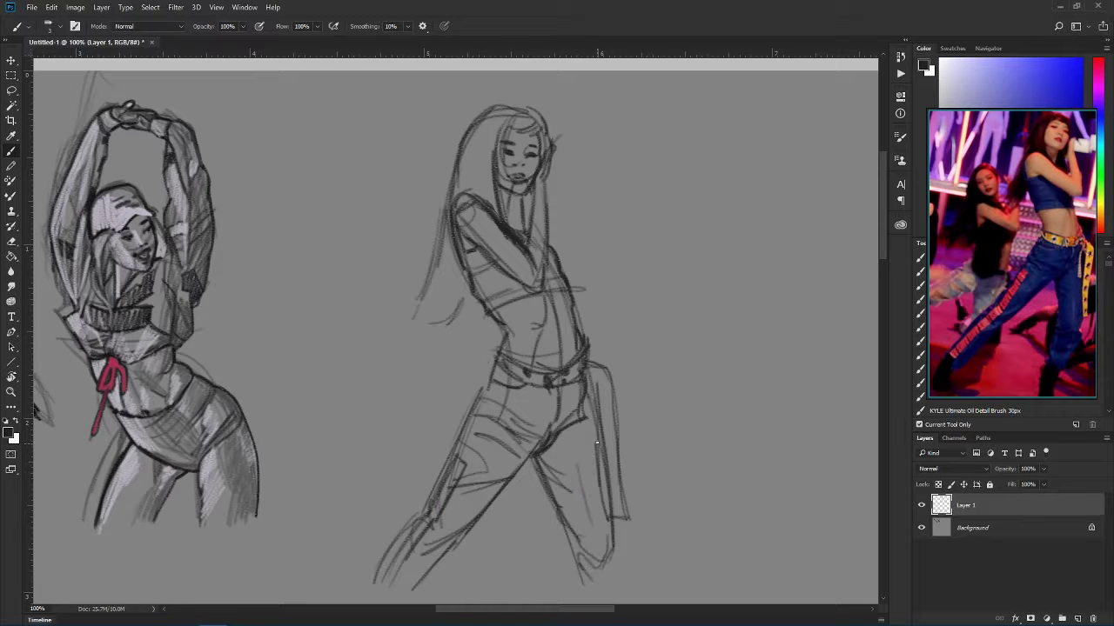
- Strengthen the hanging strap's edge and the front hip, and redefine the raised hand and forearm
drag(587, 397, 601, 468)
drag(507, 375, 490, 402)
drag(529, 189, 543, 198)
mouse_move(550, 186)
mouse_down()
mouse_move(556, 164)
mouse_move(545, 280)
mouse_up()
- Switch to a black brush stroke and outline the face, jaw, fringe and side of the hair
drag(969, 230, 898, 248)
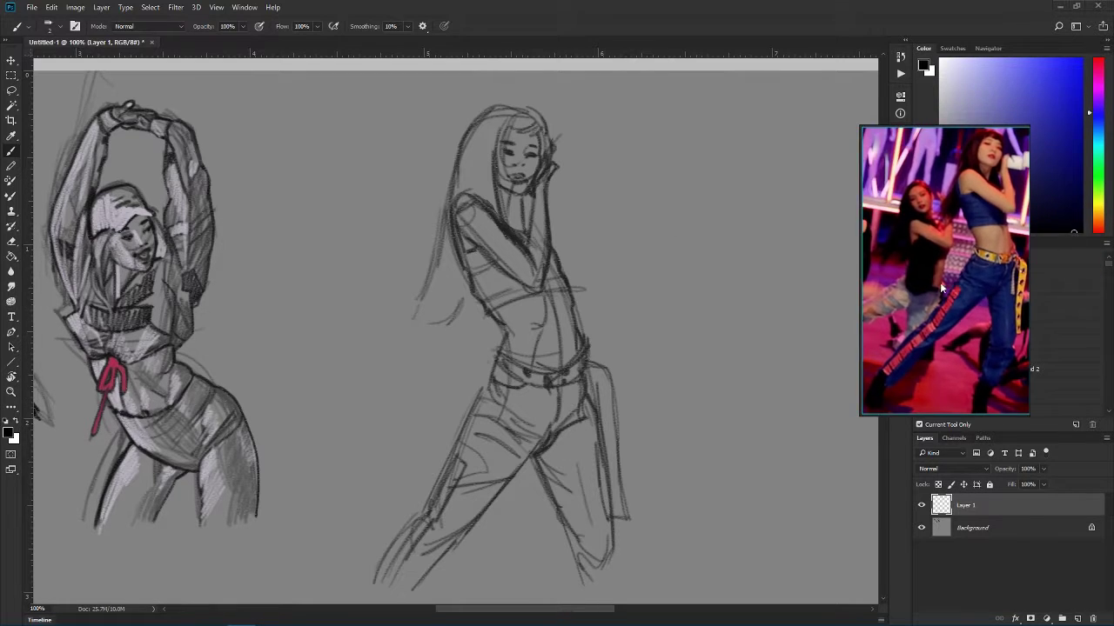
click(1034, 369)
drag(939, 282, 1016, 263)
mouse_move(495, 139)
mouse_down()
mouse_move(492, 186)
mouse_move(513, 240)
mouse_move(531, 127)
mouse_move(533, 190)
mouse_up()
drag(508, 195, 536, 179)
mouse_move(522, 110)
mouse_down()
mouse_move(545, 155)
mouse_move(543, 139)
mouse_up()
drag(546, 156, 534, 194)
- Outline the shoulder, bent upper arm, elbow and raised forearm in black
drag(465, 196, 475, 248)
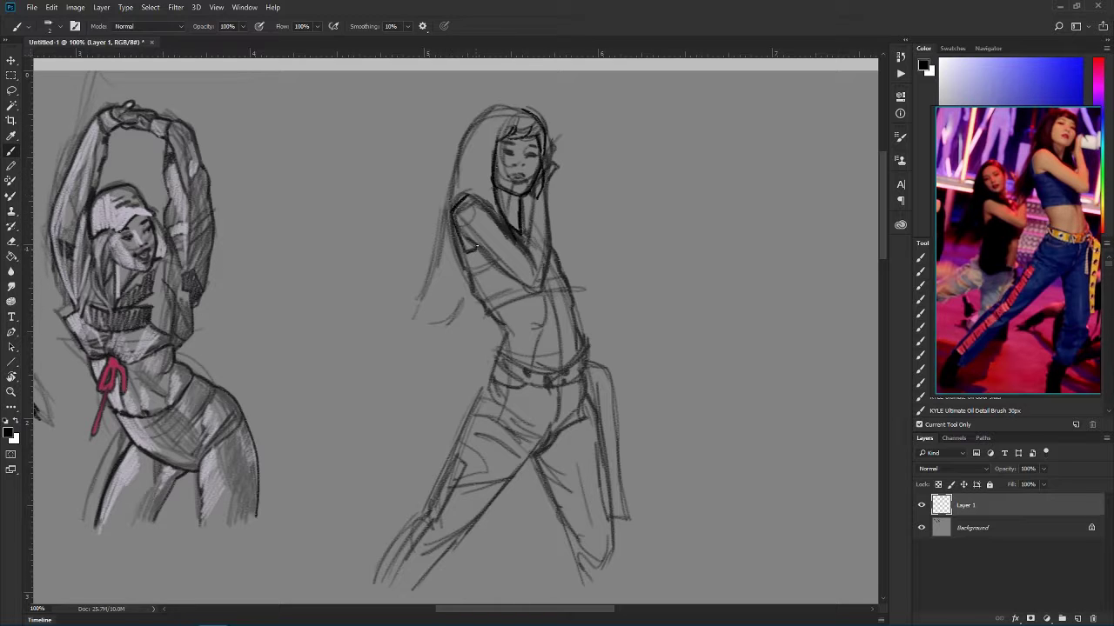
mouse_move(531, 196)
mouse_down()
mouse_move(528, 249)
mouse_move(560, 169)
mouse_move(551, 243)
mouse_up()
drag(461, 213, 538, 289)
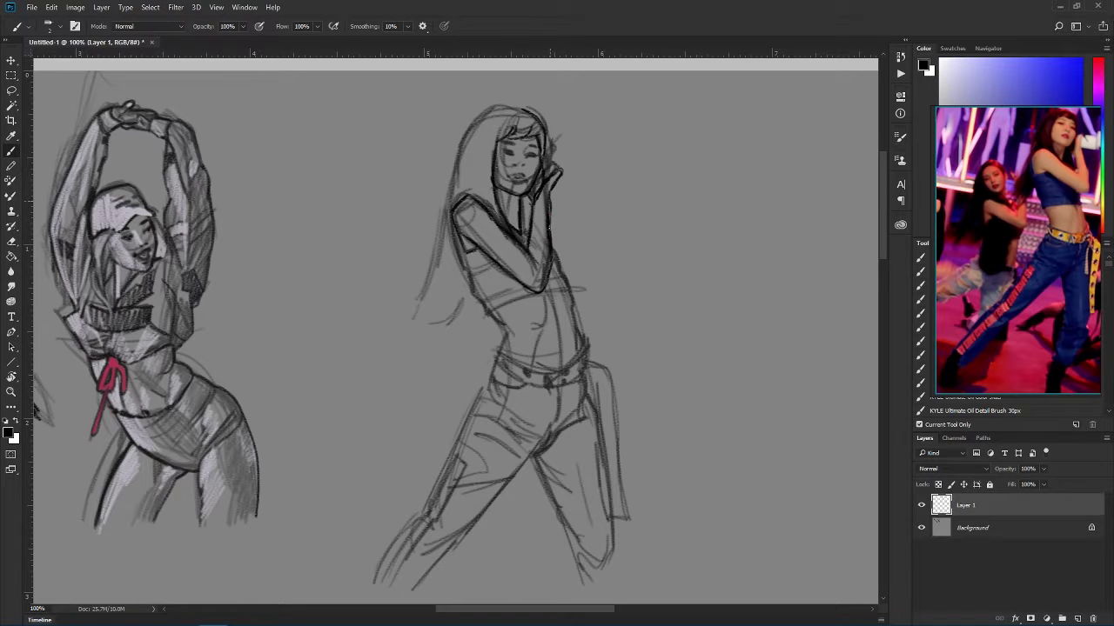
- Erase the stray forearm and hand lines and redraw a cleaner wrist, palm and fingers against the cheek
key(e)
mouse_move(549, 228)
mouse_down()
mouse_move(547, 184)
mouse_move(589, 148)
mouse_move(531, 233)
mouse_up()
key(b)
key(e)
key(b)
mouse_move(522, 259)
mouse_down()
mouse_move(535, 198)
mouse_move(549, 190)
mouse_up()
mouse_move(556, 174)
mouse_down()
mouse_move(533, 234)
mouse_move(549, 256)
mouse_move(539, 196)
mouse_up()
key(e)
key(b)
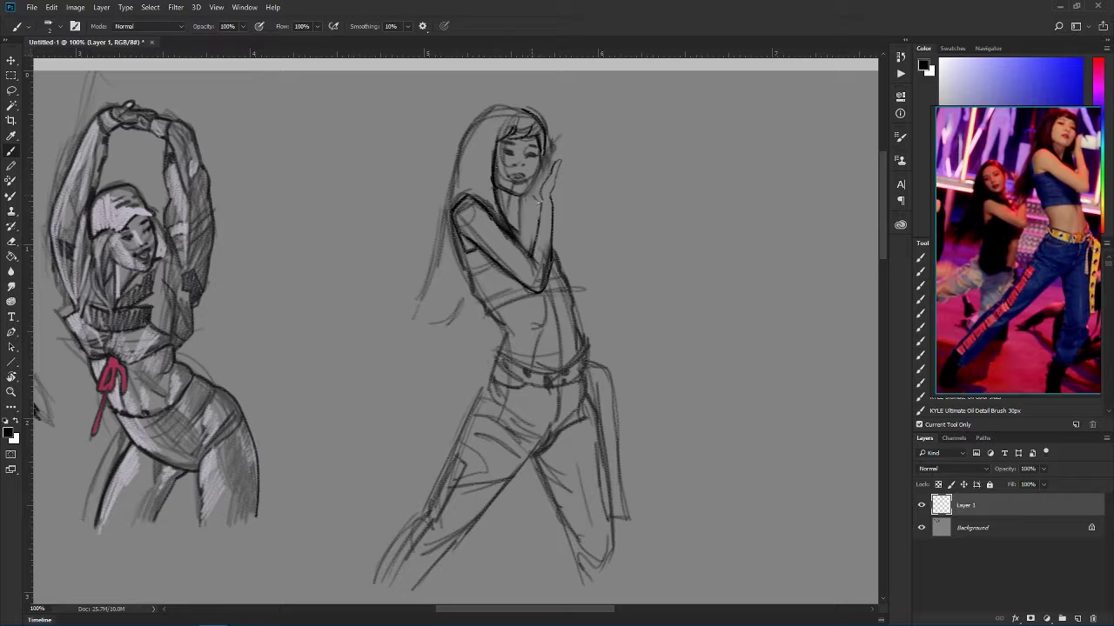
drag(546, 153, 546, 178)
drag(547, 180, 535, 202)
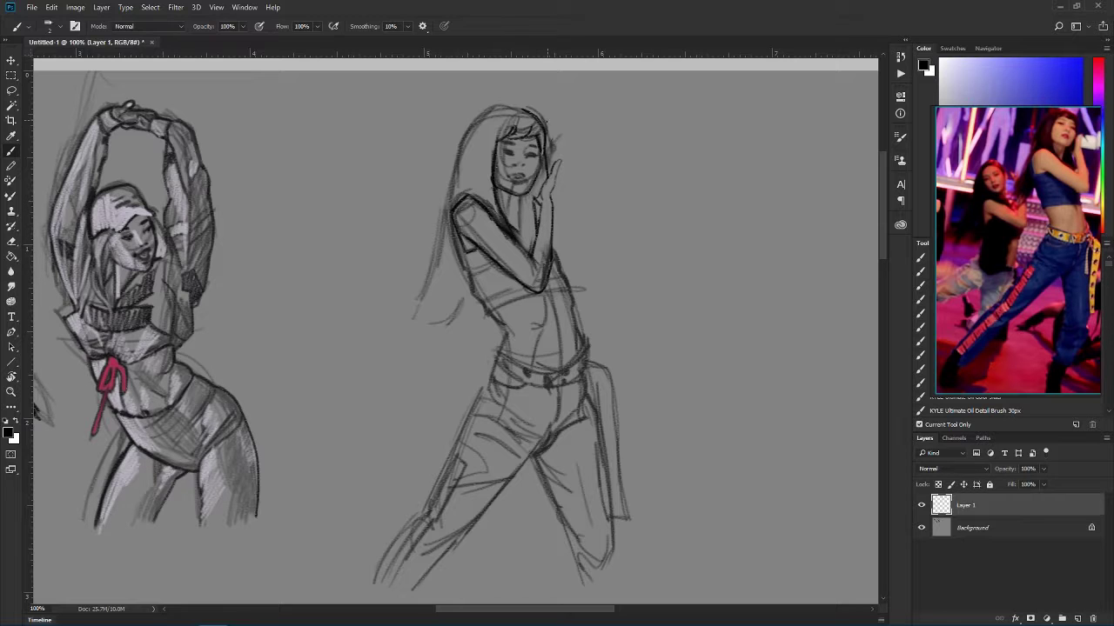